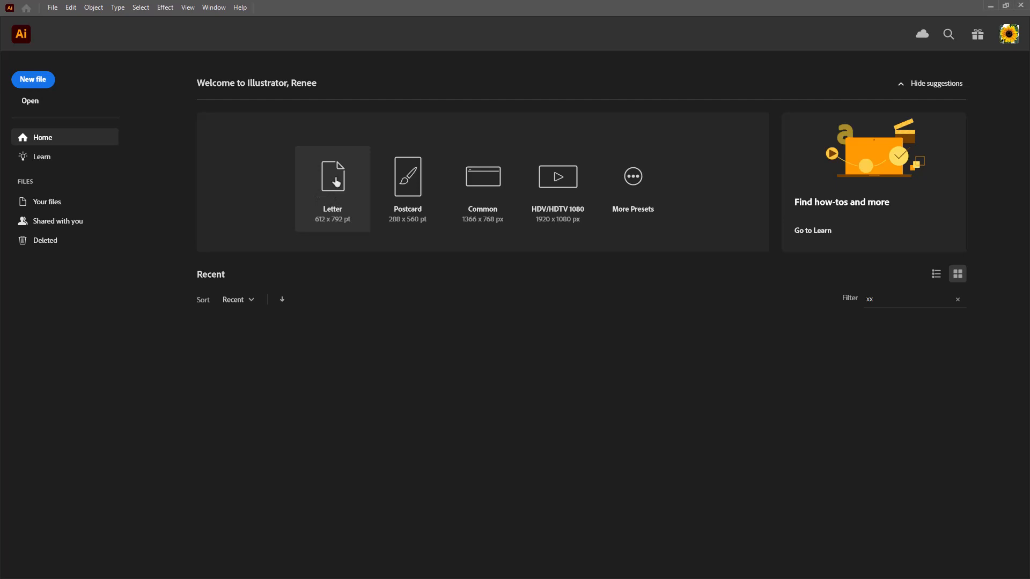
# Step: Create a new document from the Letter preset, 612 x 792 pt
pyautogui.click(336, 183)
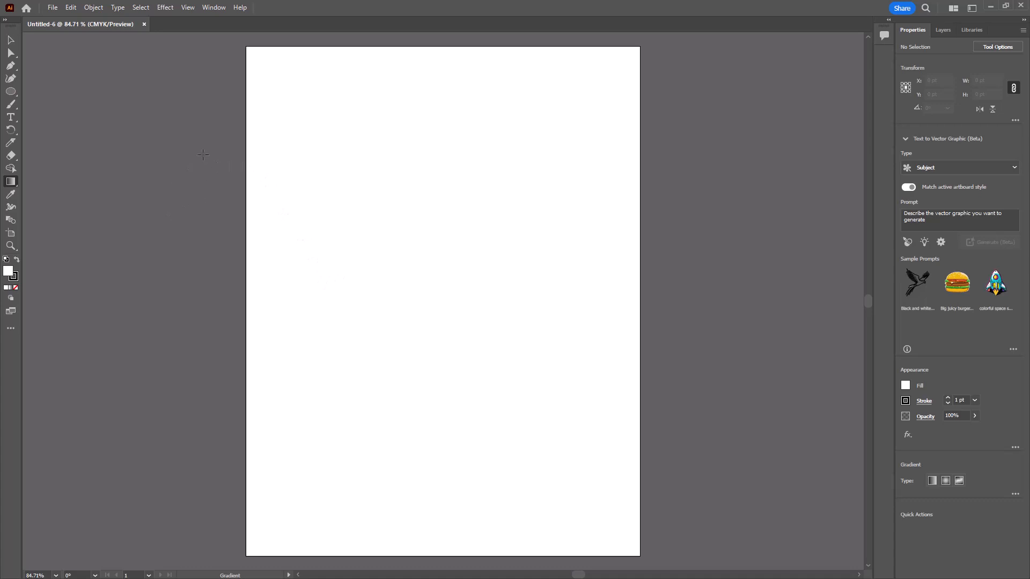
pyautogui.click(214, 7)
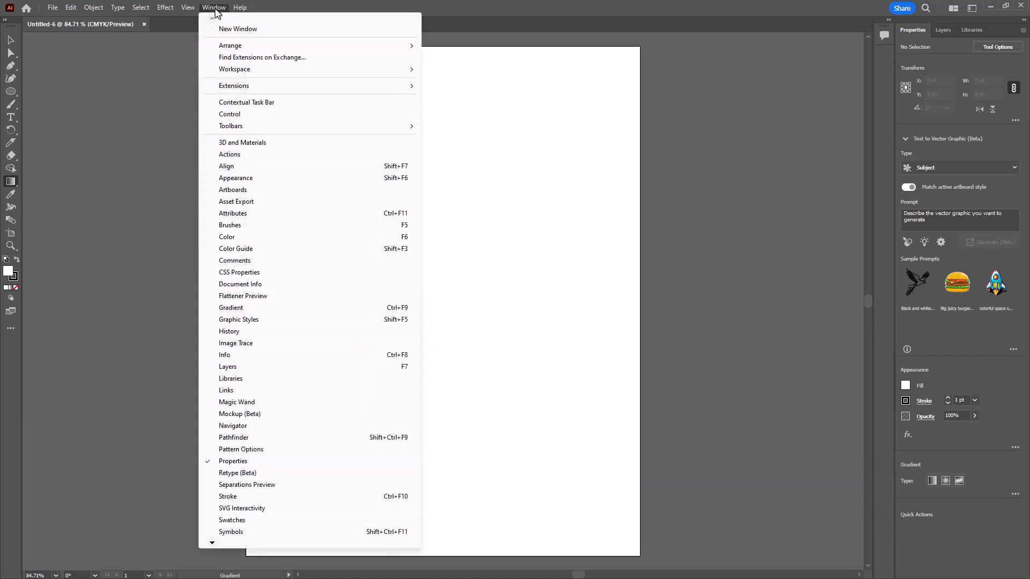
pyautogui.moveTo(259, 74)
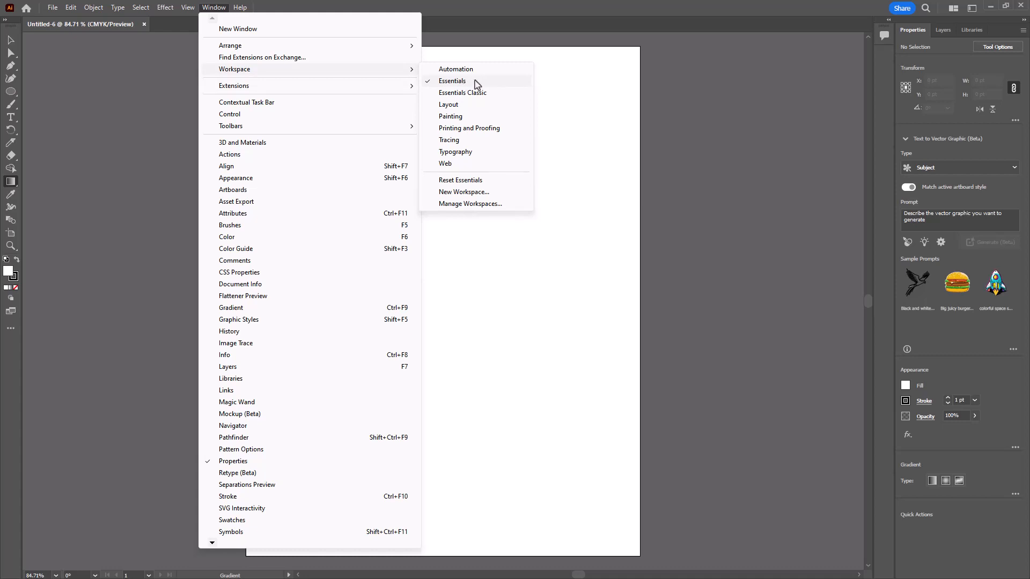
pyautogui.click(70, 42)
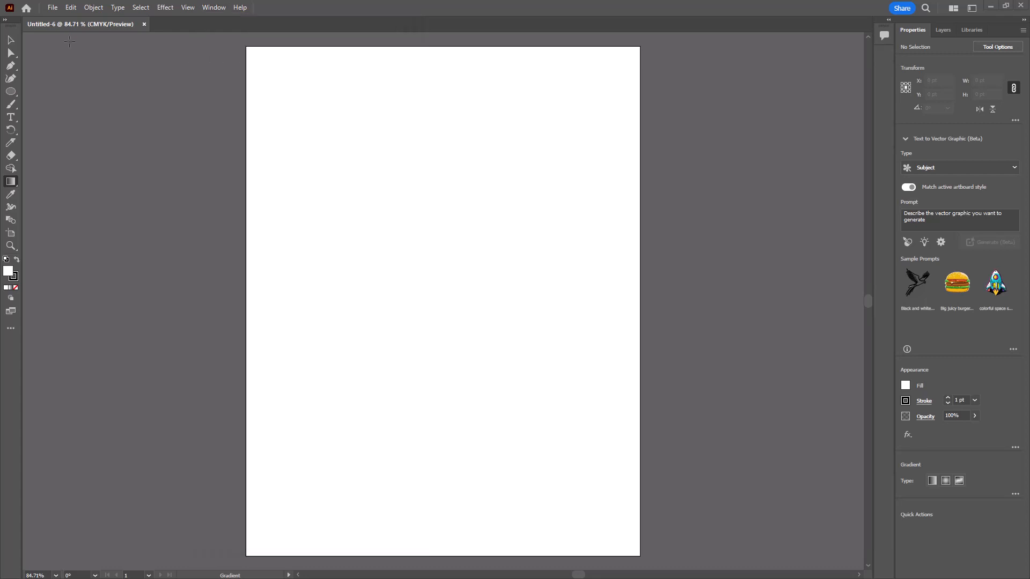
# Step: Start editing the artboards and add two more Letter-size artboards to the document
pyautogui.click(12, 43)
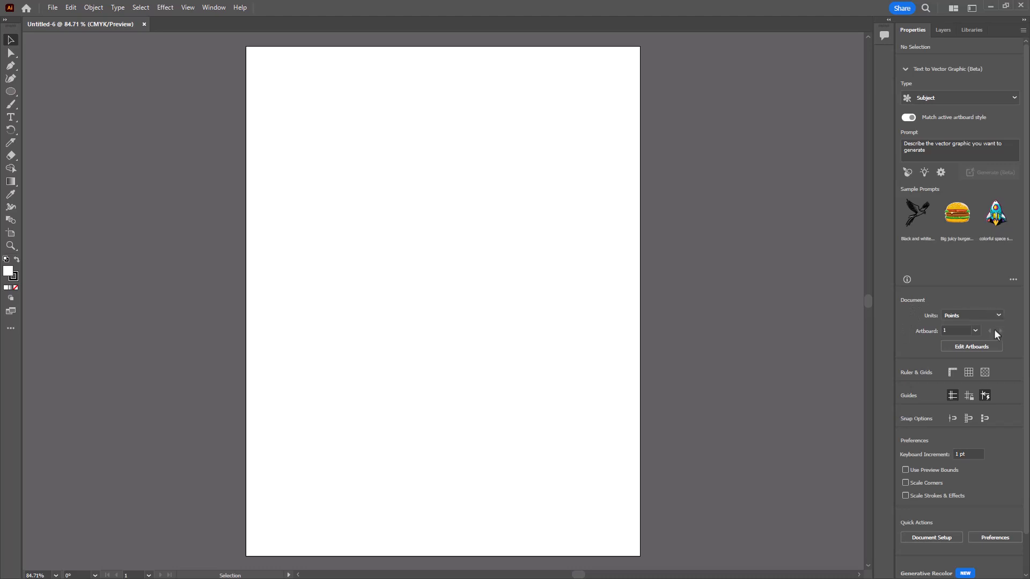
pyautogui.click(969, 347)
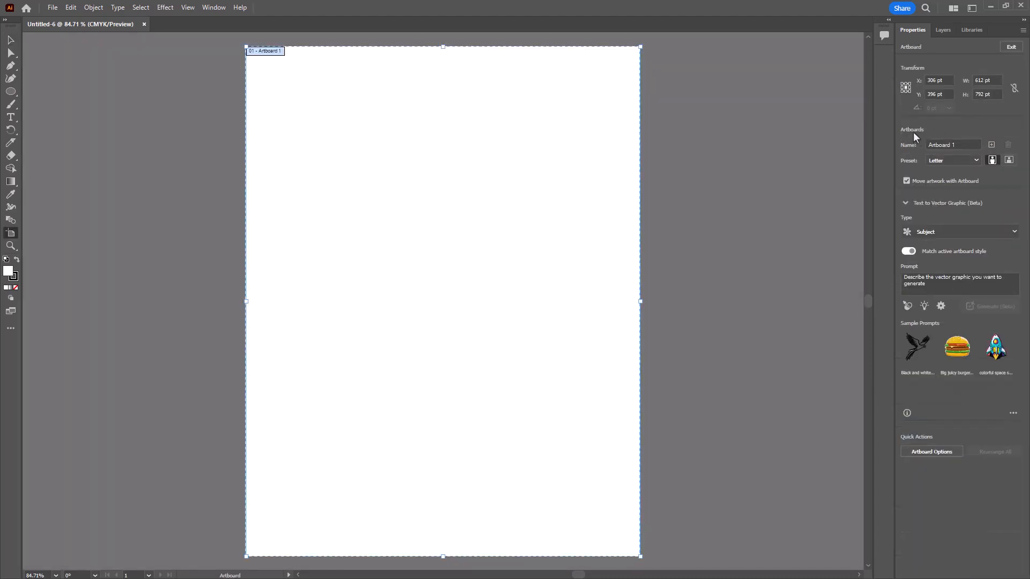
pyautogui.click(991, 146)
pyautogui.click(991, 146)
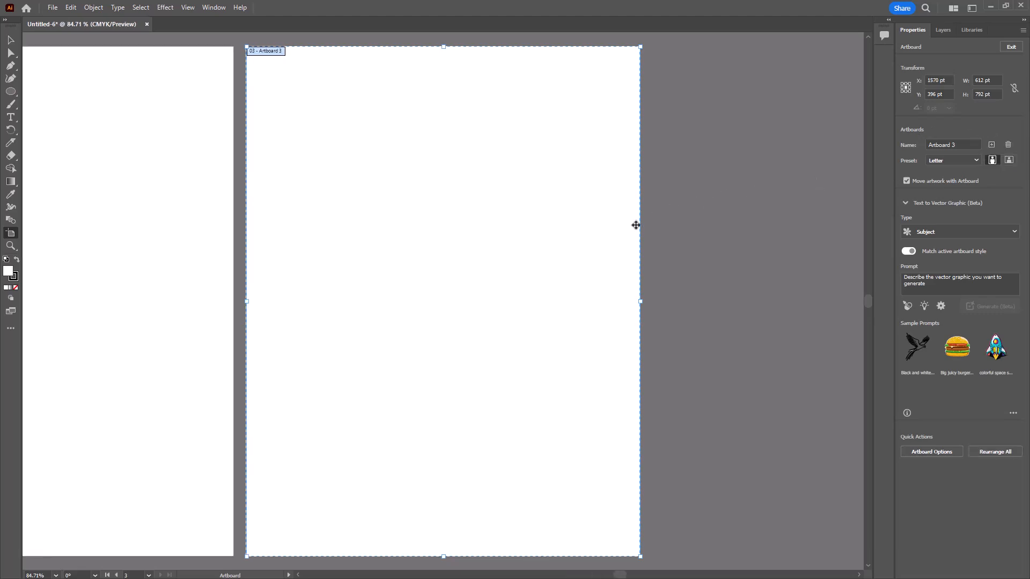
# Step: Space the artboards apart in a row, moving Artboard 3 to X about 2138 pt and Artboard 2 to X about 1209 pt, and leave artboard editing
pyautogui.scroll(-3, 593, 247)
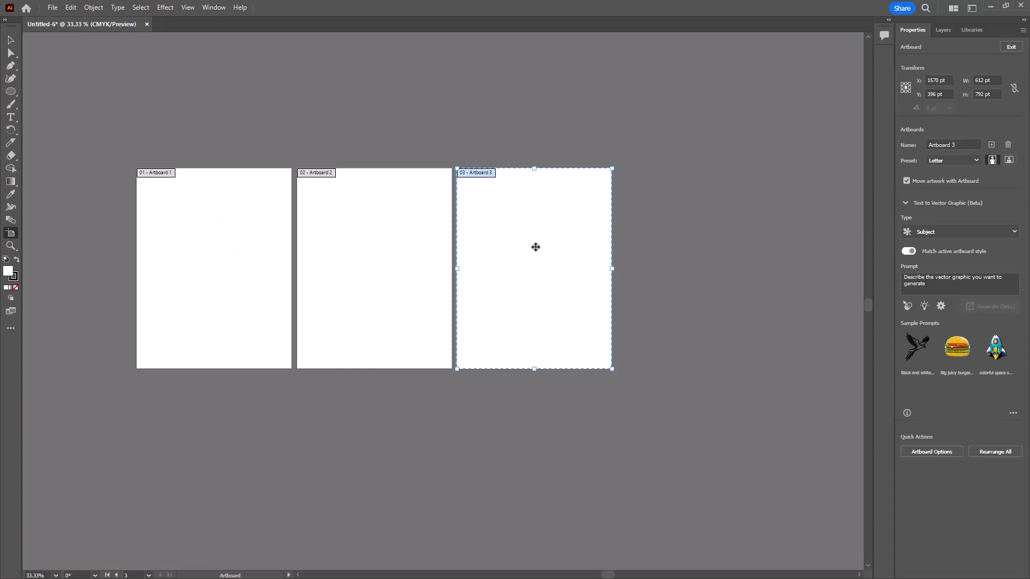
pyautogui.moveTo(535, 247); pyautogui.dragTo(679, 248)
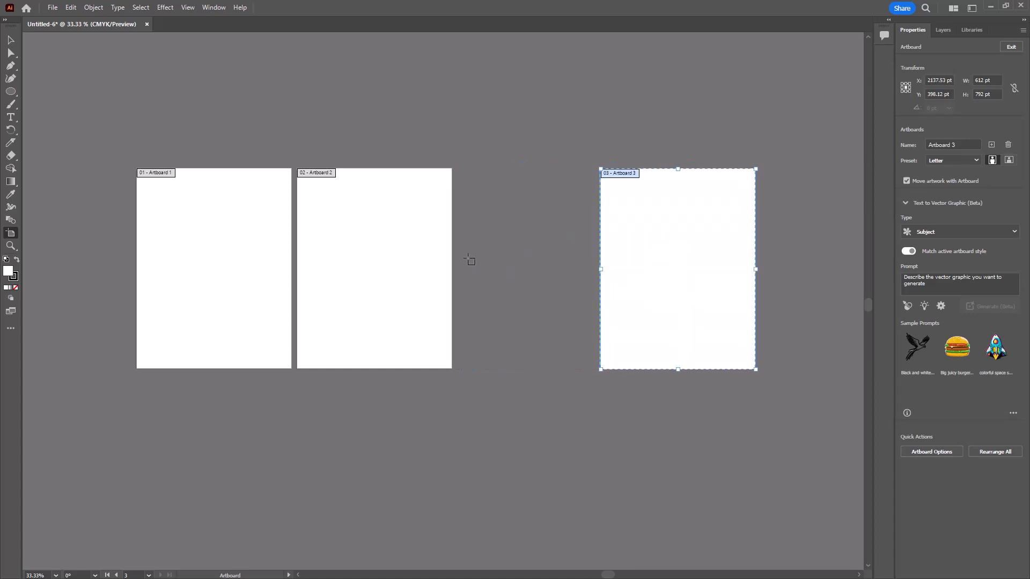
pyautogui.moveTo(452, 259); pyautogui.dragTo(510, 253)
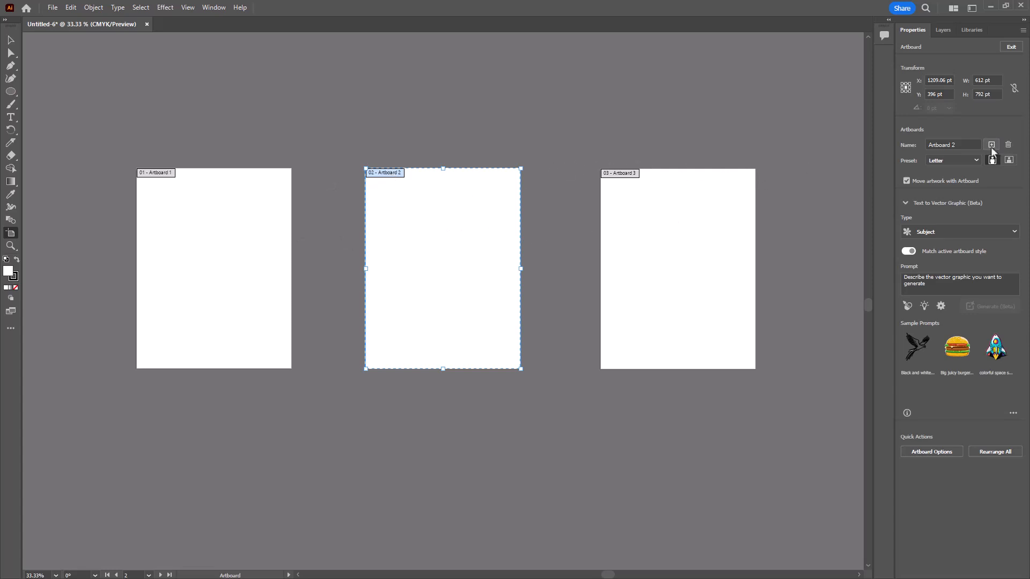
pyautogui.click(947, 144)
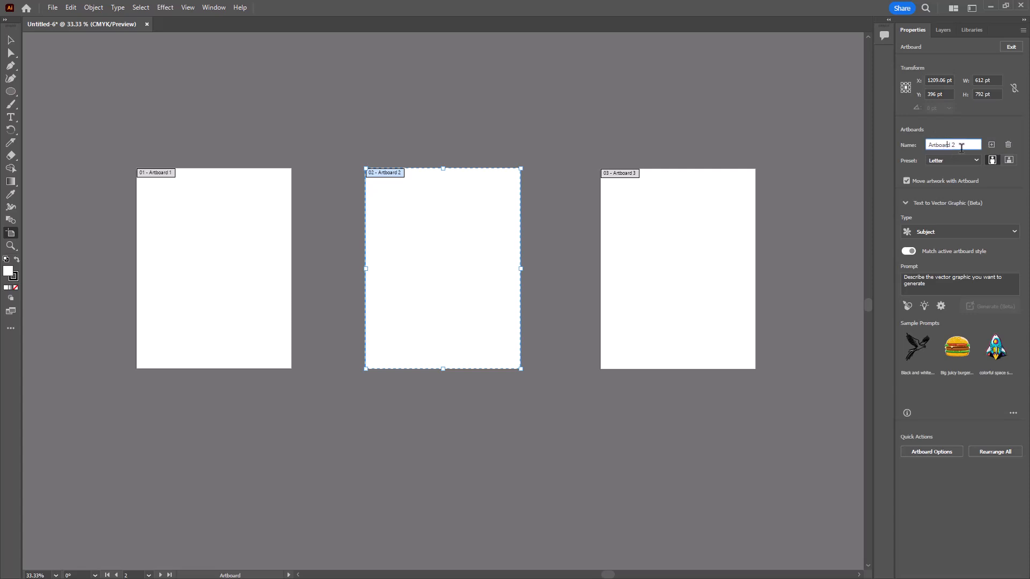
pyautogui.click(11, 42)
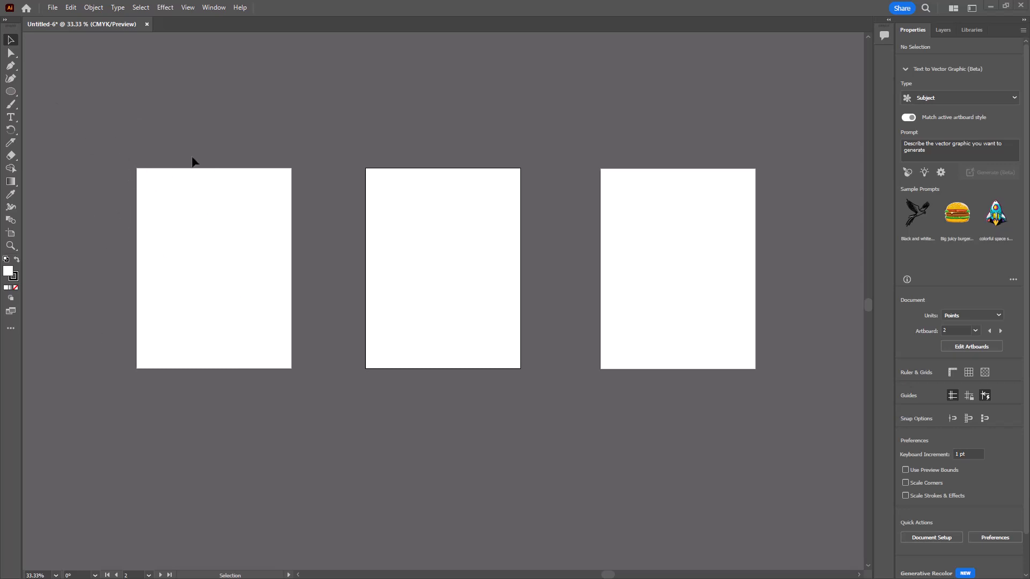
# Step: Draw an ellipse about 428 x 366 pt overlapping the first artboard's upper-left corner and fill it with green 1DBF38
pyautogui.click(14, 92)
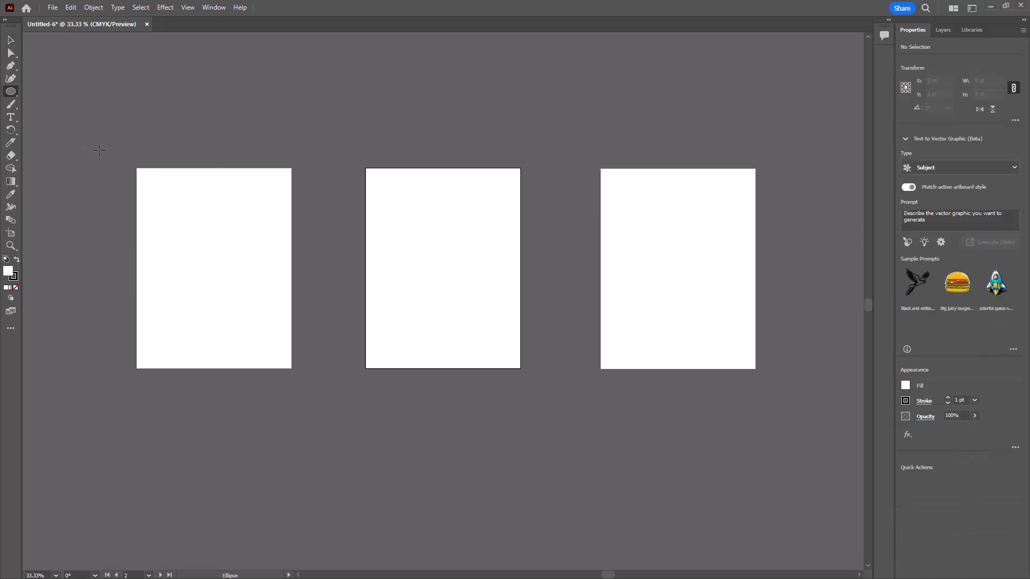
pyautogui.moveTo(93, 143); pyautogui.dragTo(202, 235)
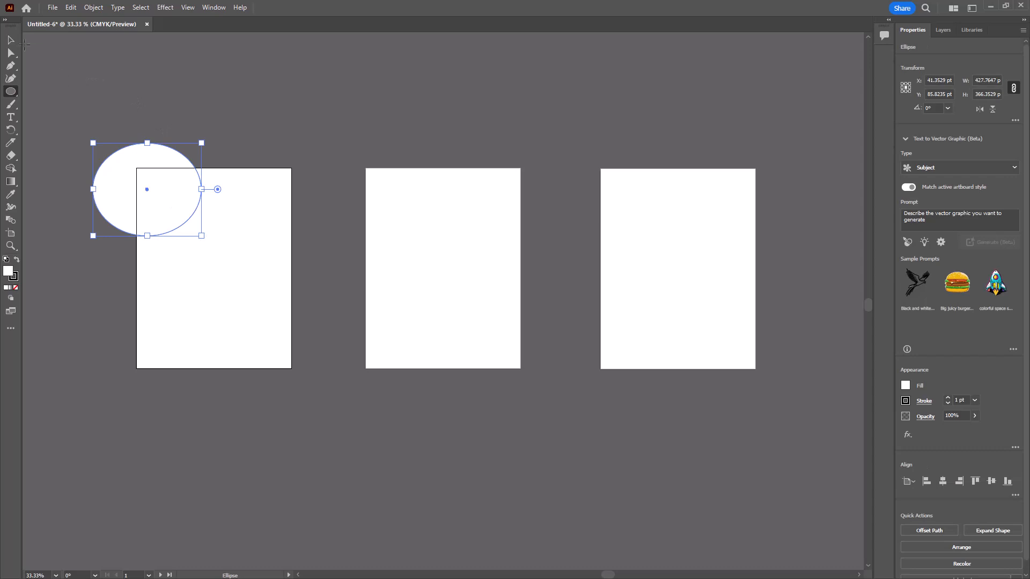
pyautogui.doubleClick(8, 271)
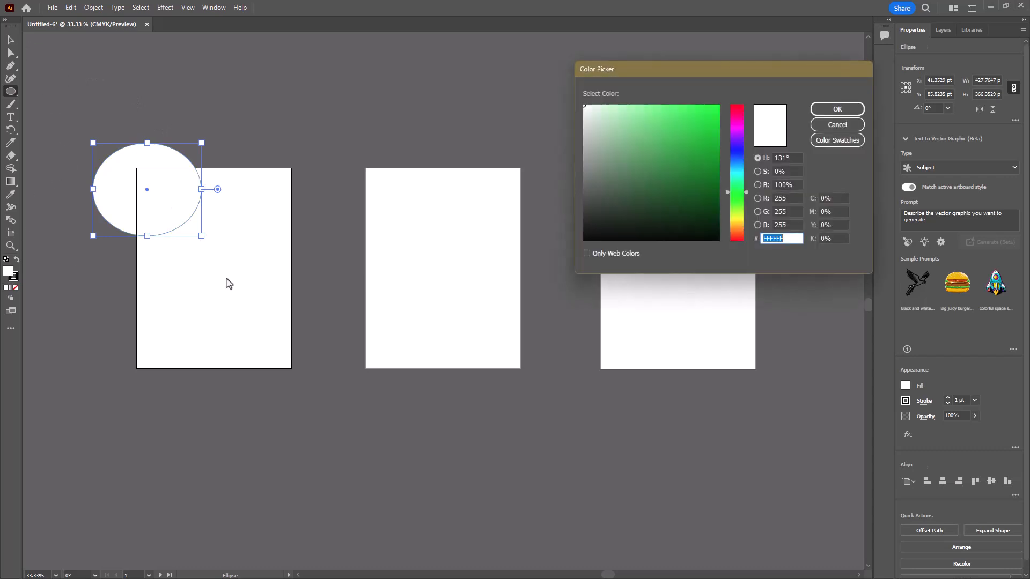
pyautogui.click(699, 139)
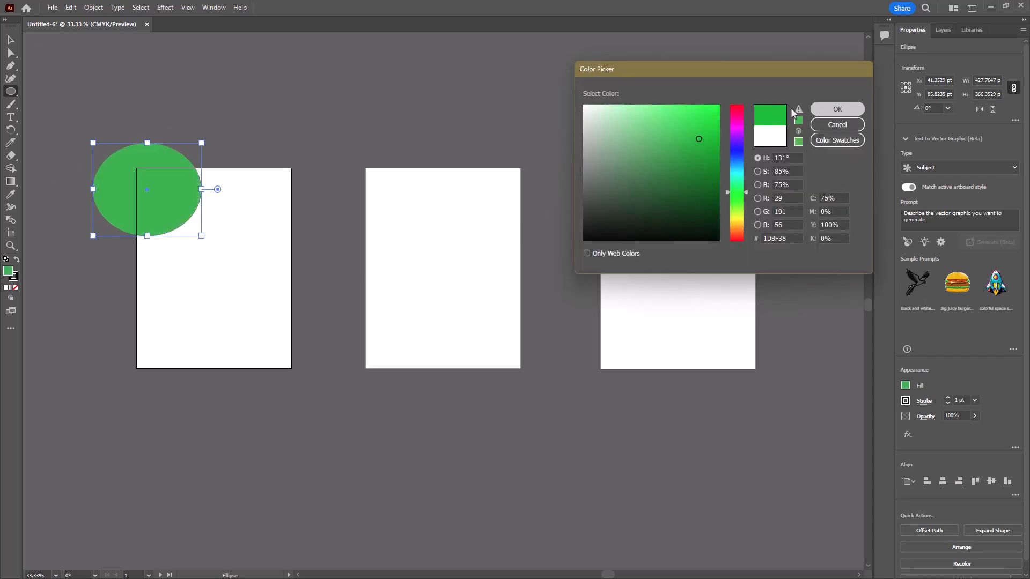
pyautogui.click(837, 109)
pyautogui.click(56, 63)
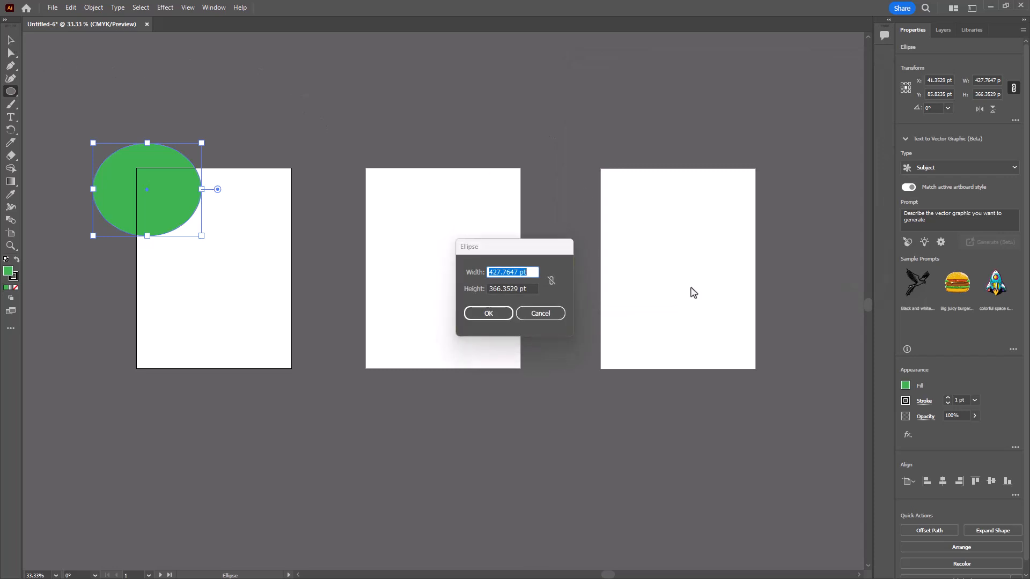
pyautogui.click(552, 314)
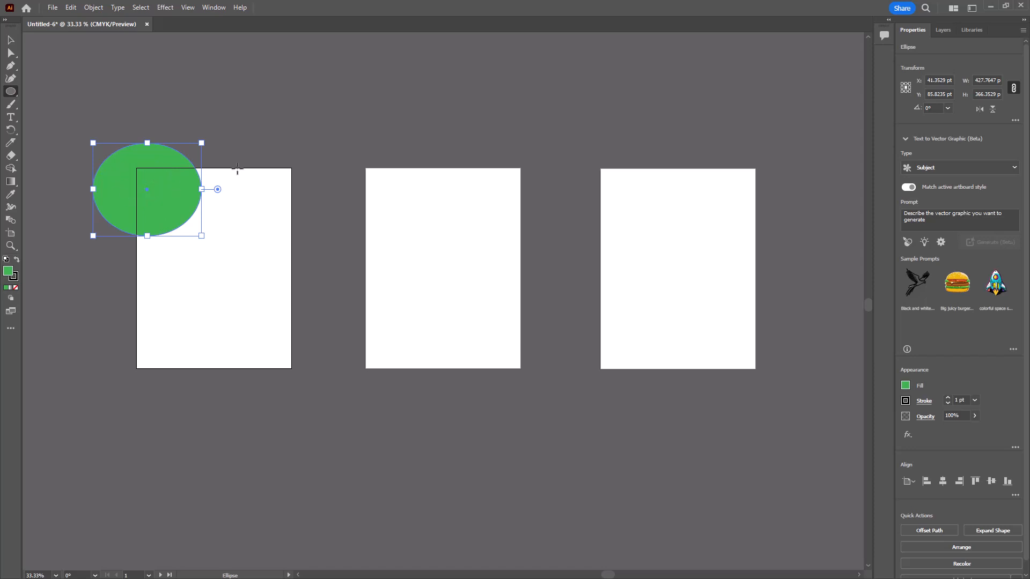
pyautogui.click(11, 40)
pyautogui.click(258, 123)
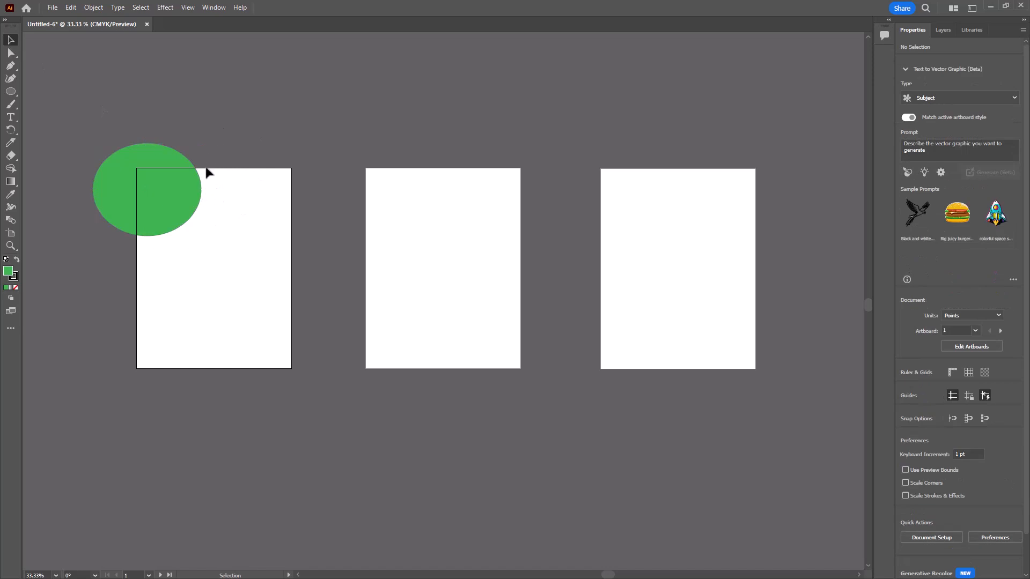
# Step: Switch on Trim View to check how the ellipse is cut at the artboard edge, and switch it off again
pyautogui.click(187, 7)
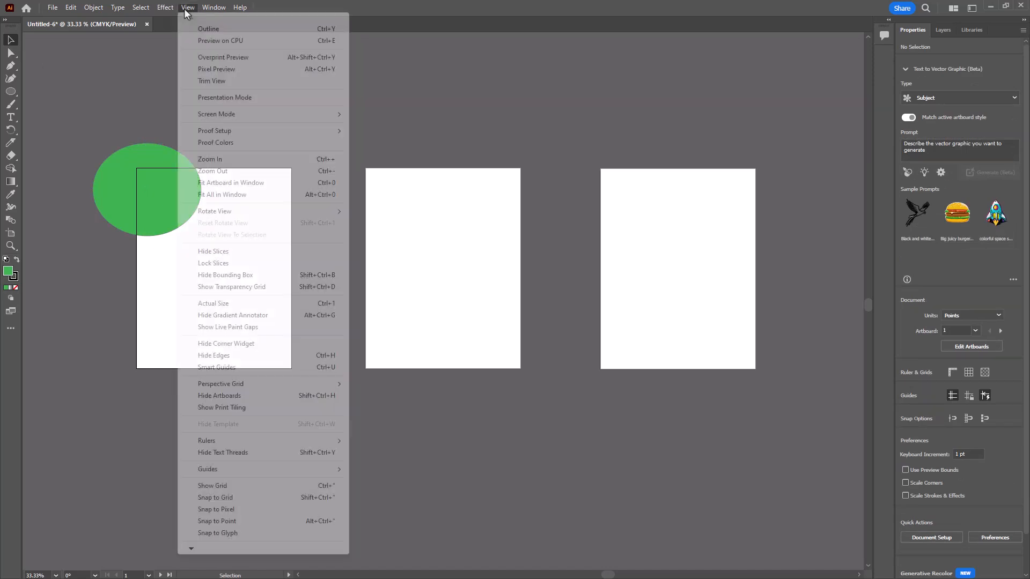
pyautogui.click(236, 82)
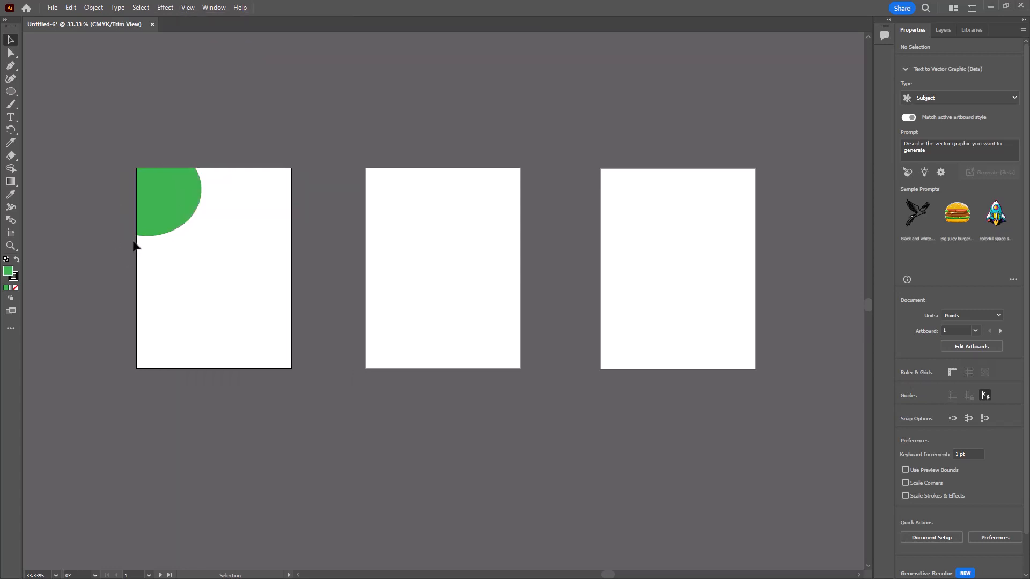
pyautogui.click(188, 10)
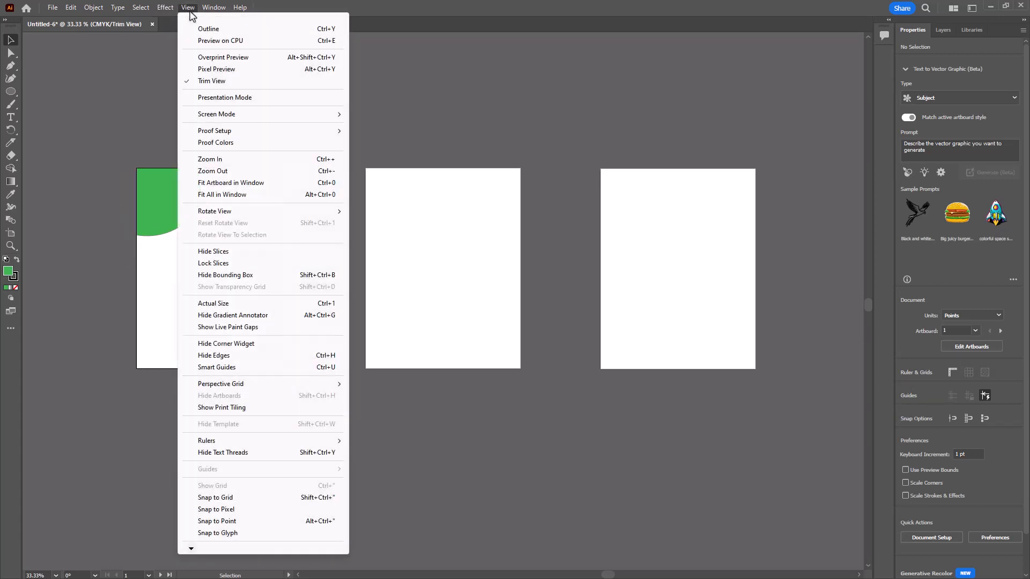
pyautogui.click(209, 82)
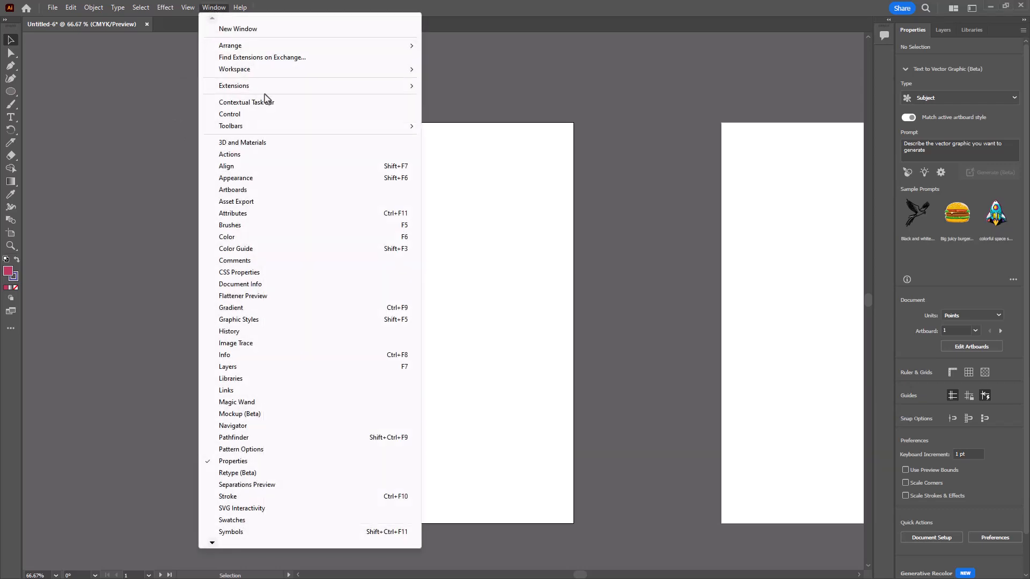
# Step: Display the document's symbols and draw a circle about 145 pt in diameter near the first artboard's upper-left corner
pyautogui.click(278, 533)
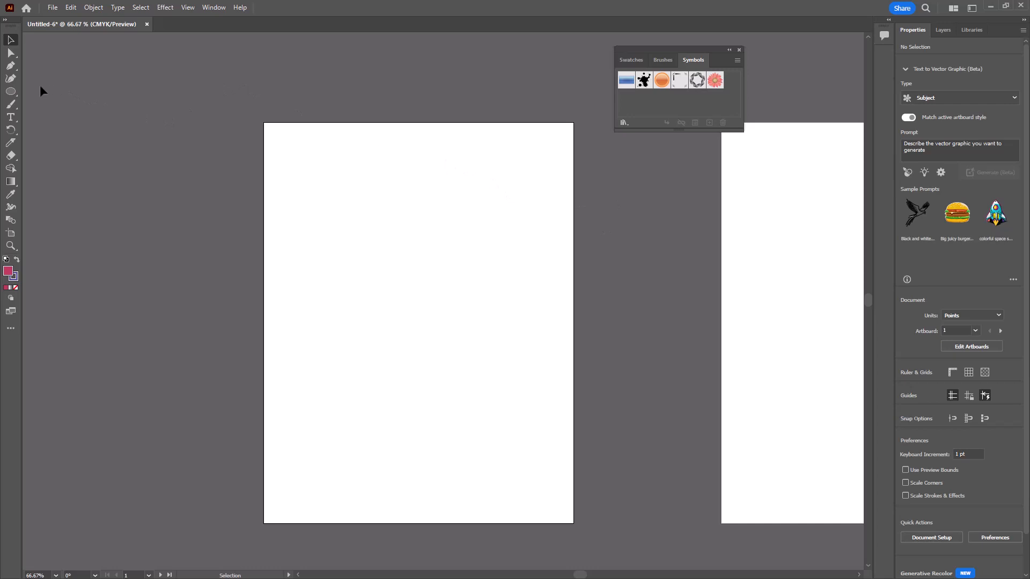
pyautogui.click(10, 91)
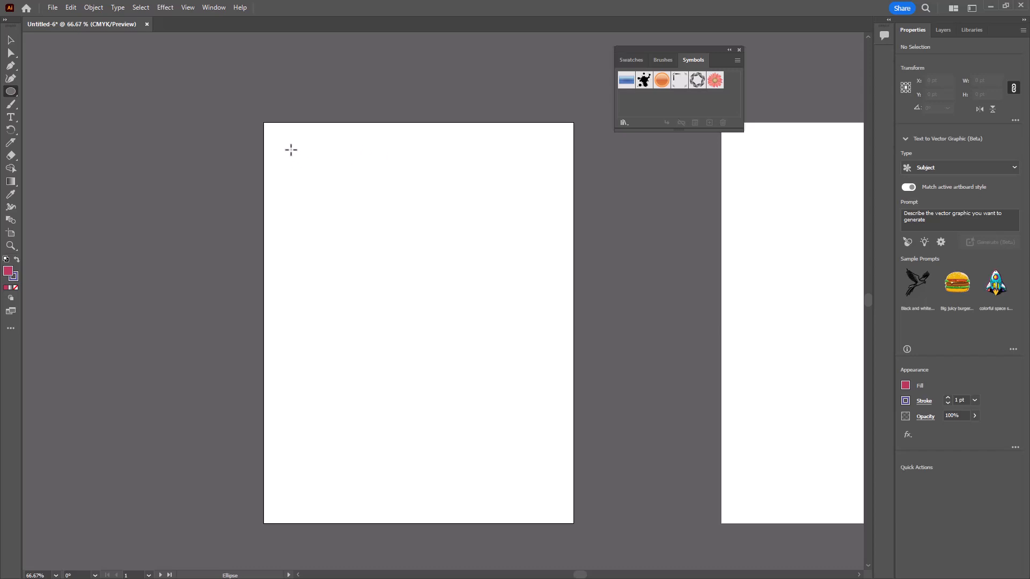
pyautogui.moveTo(291, 150)
pyautogui.mouseDown()
pyautogui.moveTo(340, 220)
pyautogui.moveTo(364, 223)
pyautogui.mouseUp()
pyautogui.click(11, 41)
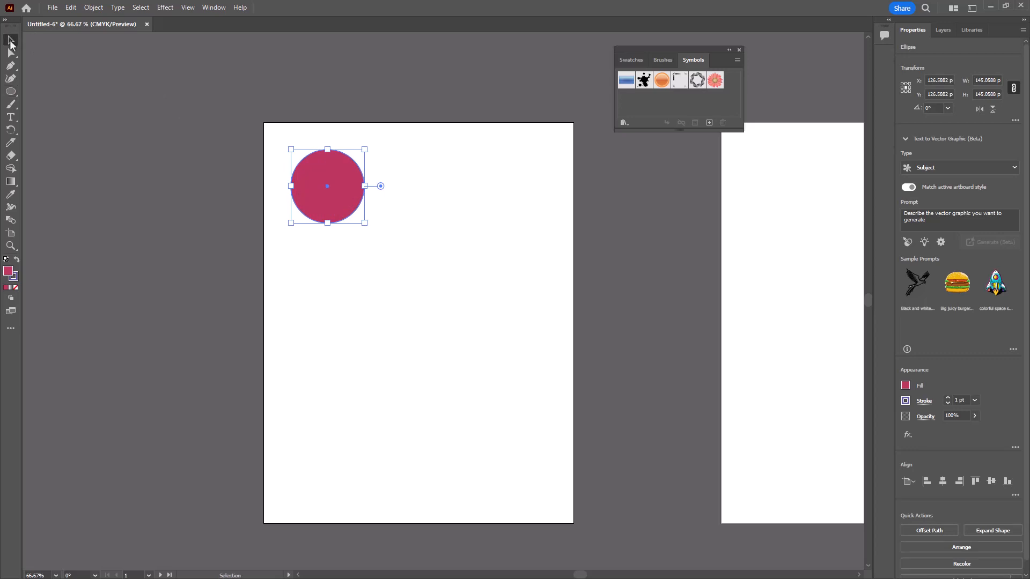
pyautogui.click(123, 194)
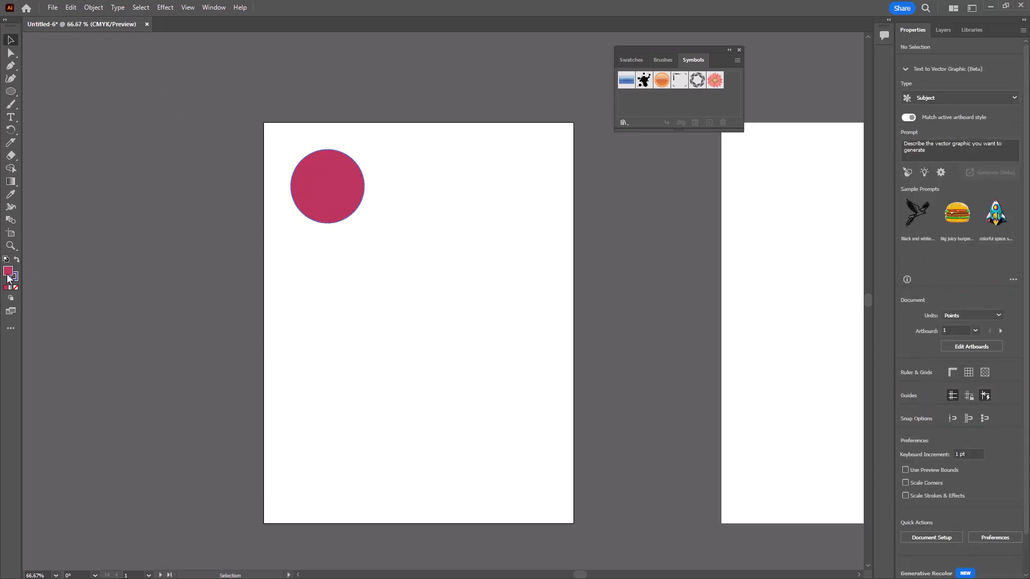
# Step: Set the fill to green 77BA36 and place a circle about 55 pt in diameter inside the larger red circle
pyautogui.doubleClick(8, 276)
pyautogui.click(736, 207)
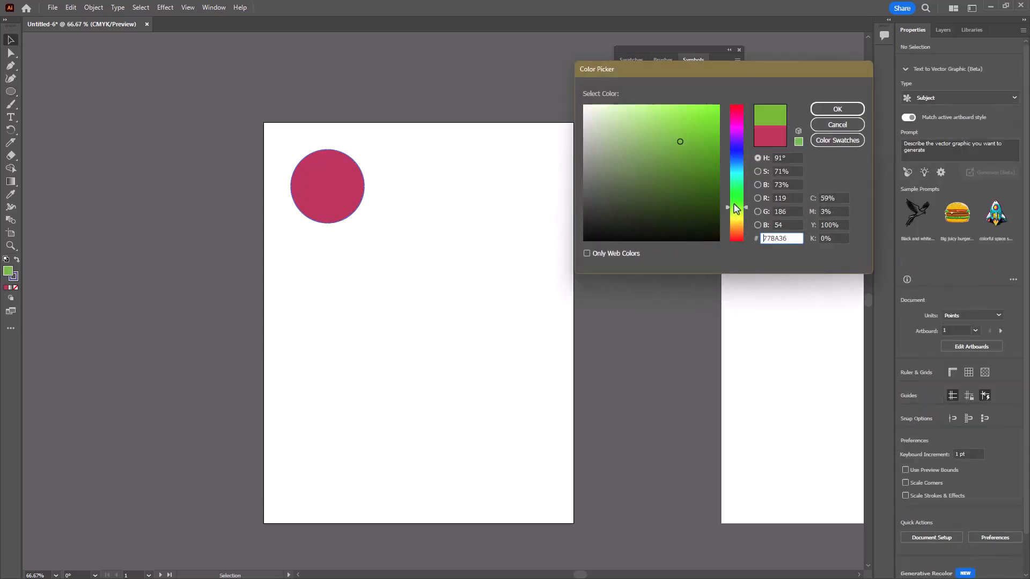
pyautogui.click(837, 109)
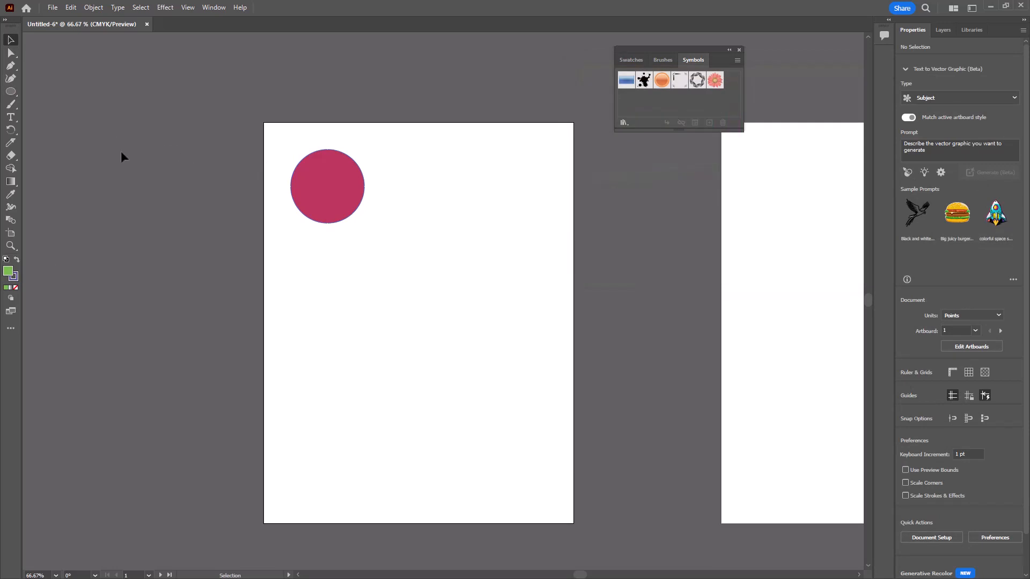
pyautogui.click(10, 92)
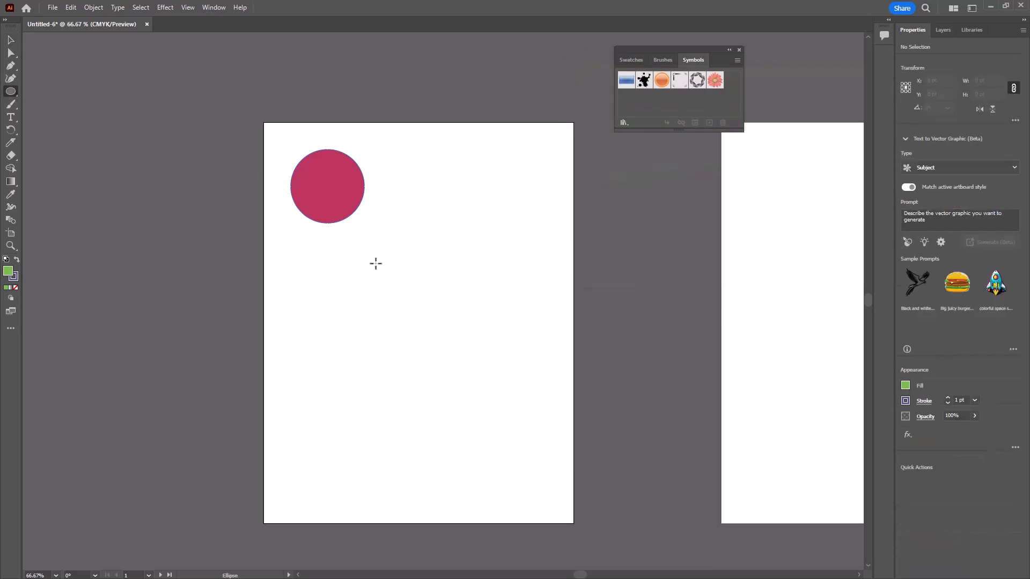
pyautogui.moveTo(375, 262)
pyautogui.mouseDown()
pyautogui.moveTo(404, 292)
pyautogui.moveTo(362, 206)
pyautogui.mouseUp()
pyautogui.press('v')
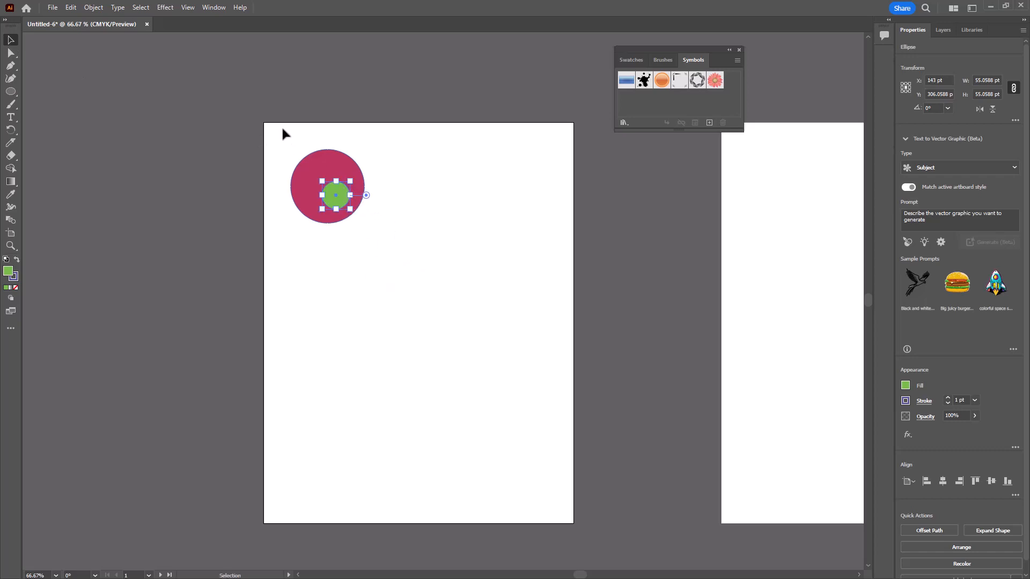
# Step: Save the red circle and its inner green circle together as a static Graphic symbol named Test1
pyautogui.moveTo(238, 83); pyautogui.dragTo(420, 269)
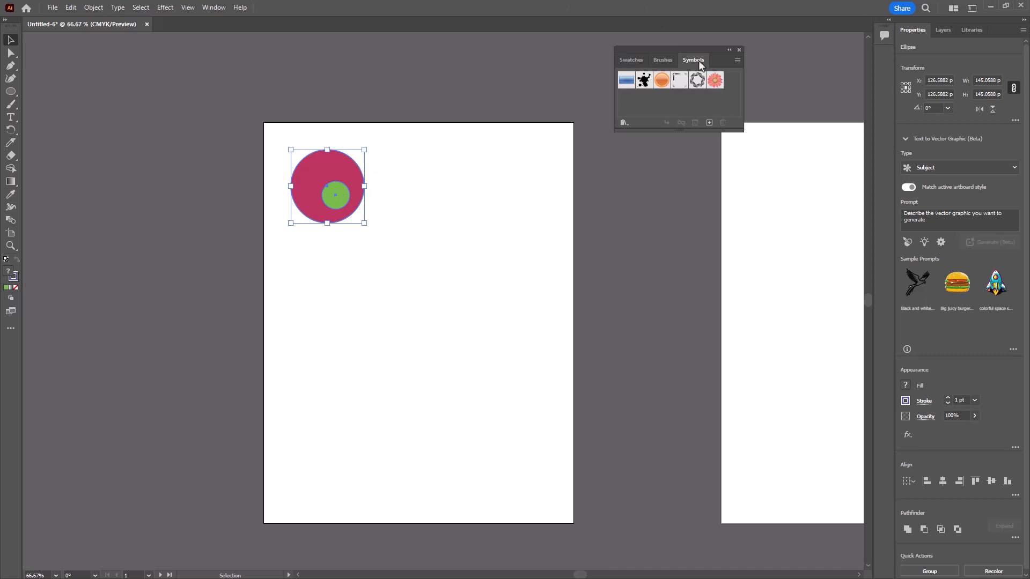
pyautogui.click(709, 123)
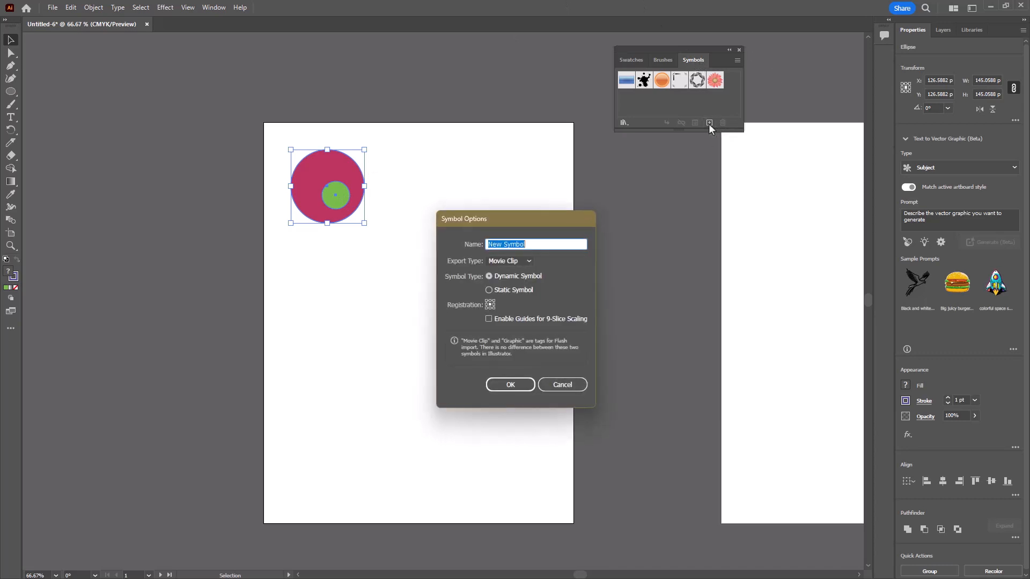
pyautogui.click(511, 260)
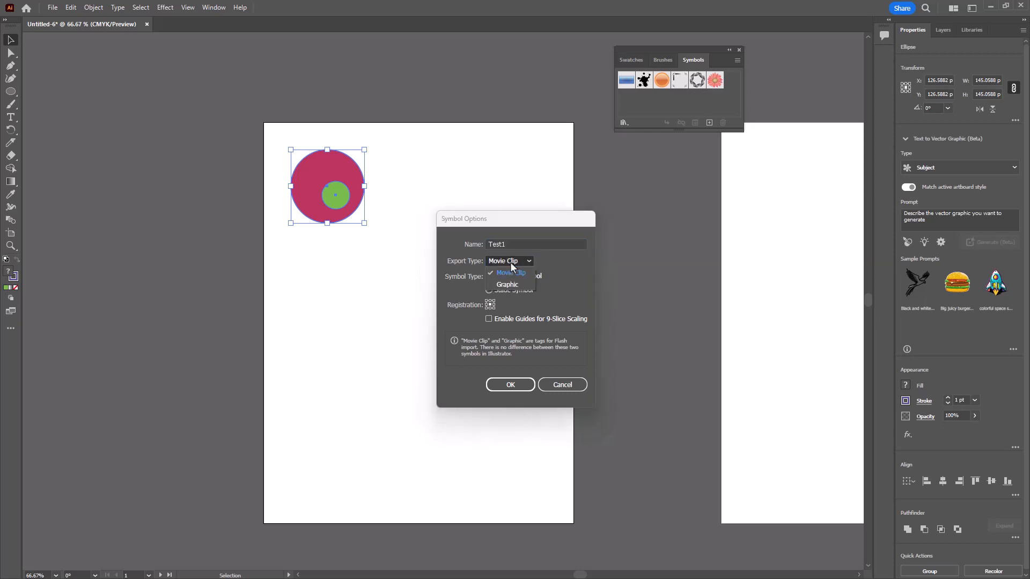
pyautogui.click(522, 283)
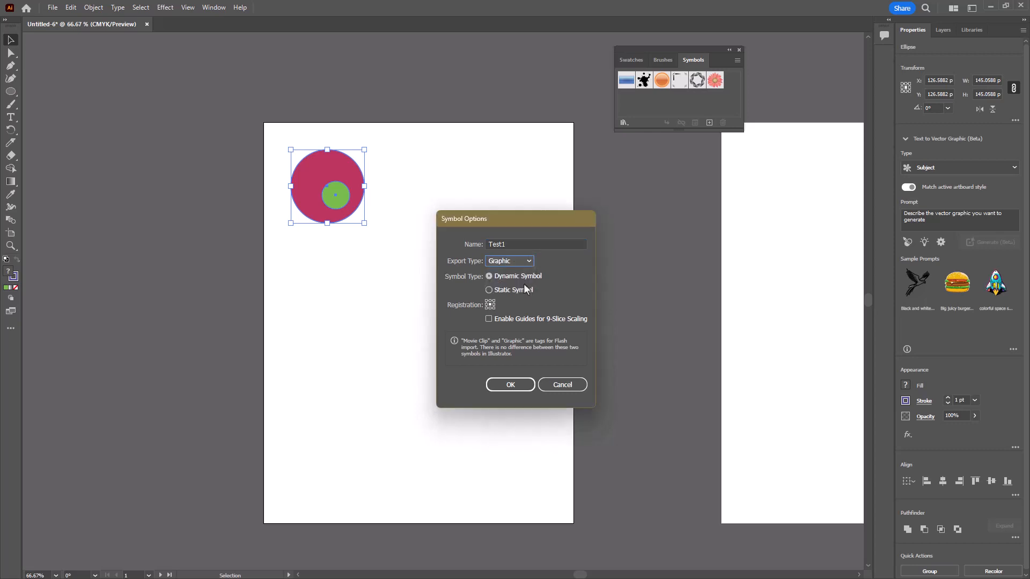
pyautogui.click(489, 290)
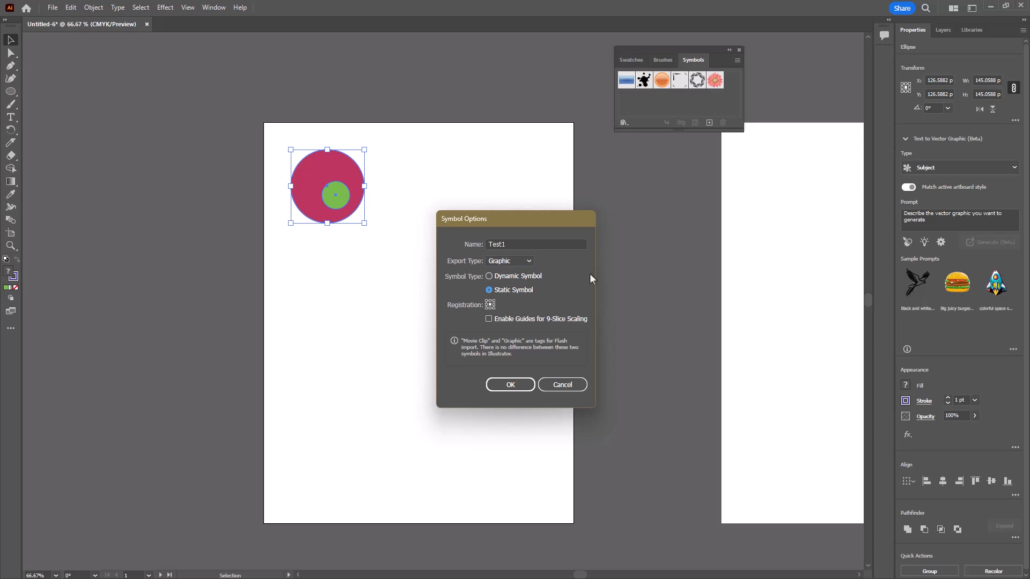
pyautogui.click(511, 385)
pyautogui.click(526, 387)
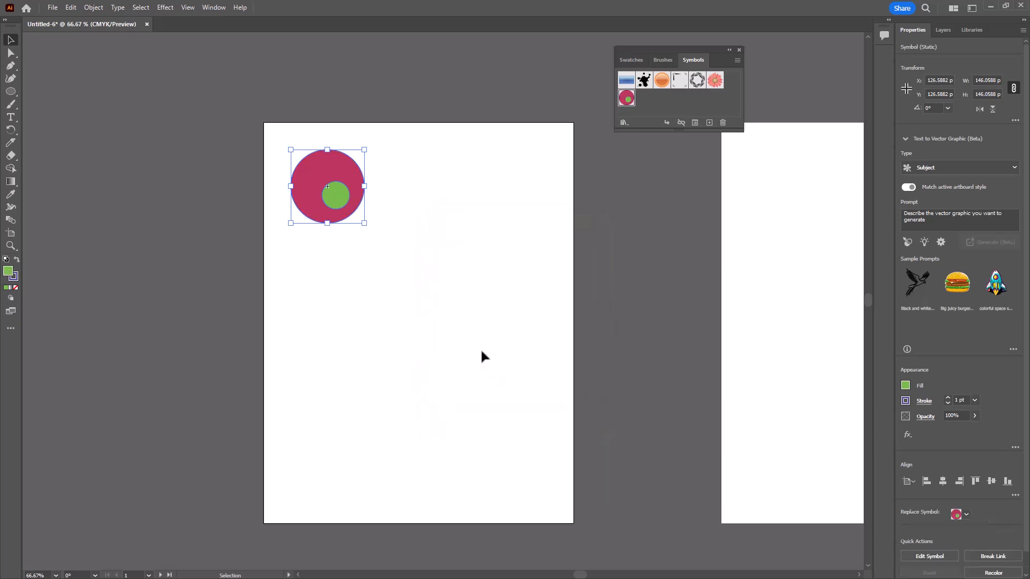
# Step: Place two more instances of the Test1 symbol on the first artboard, one near the upper right and one around the middle
pyautogui.click(481, 348)
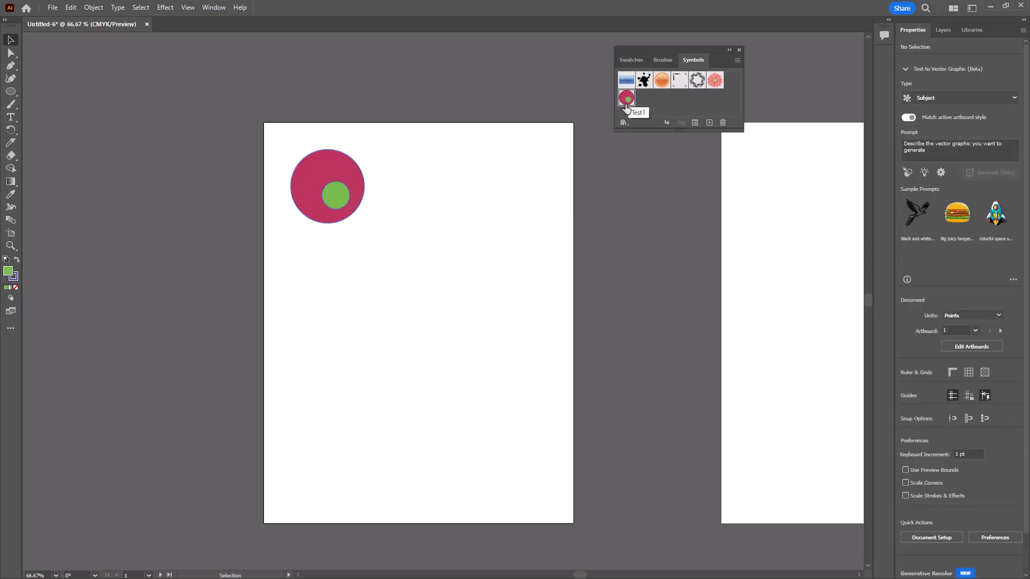
pyautogui.moveTo(629, 103); pyautogui.dragTo(460, 215)
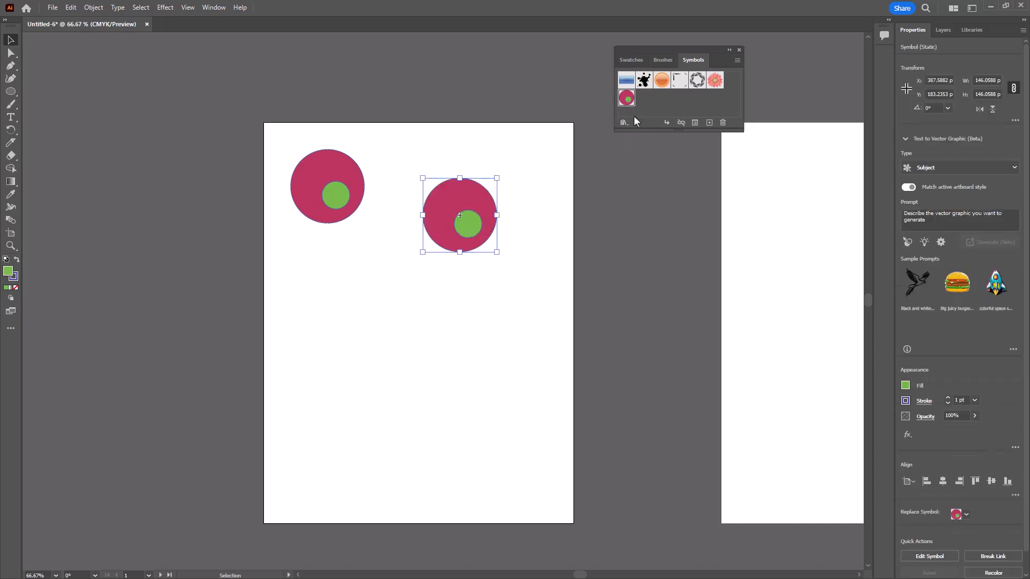
pyautogui.moveTo(629, 102); pyautogui.dragTo(470, 328)
# Step: Enlarge the upper-right Test1 instance to about 263 x 250 pt and rotate it counterclockwise
pyautogui.click(476, 242)
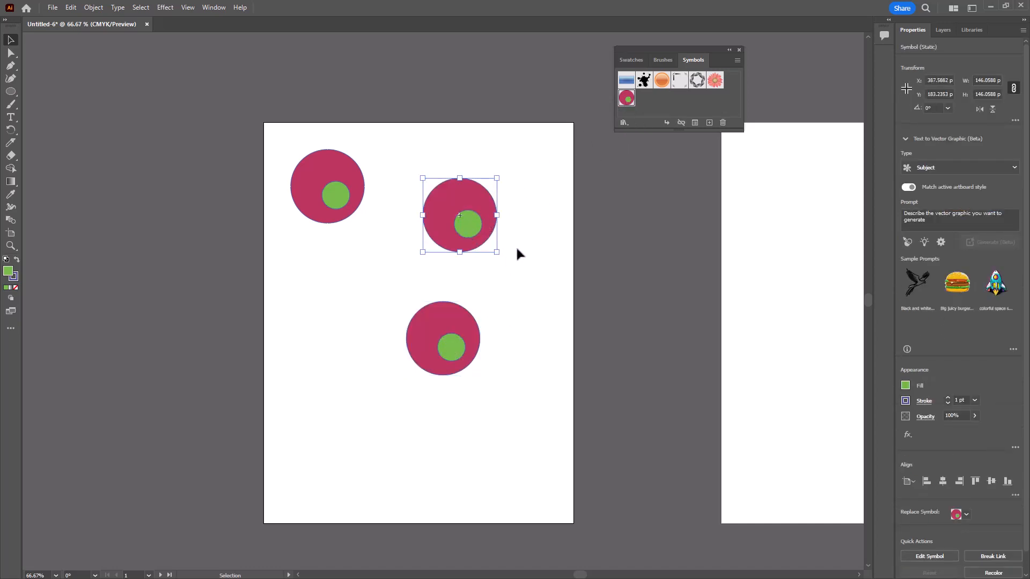
pyautogui.moveTo(497, 253); pyautogui.dragTo(524, 212)
pyautogui.moveTo(436, 180)
pyautogui.mouseDown()
pyautogui.moveTo(488, 180)
pyautogui.moveTo(425, 180)
pyautogui.mouseUp()
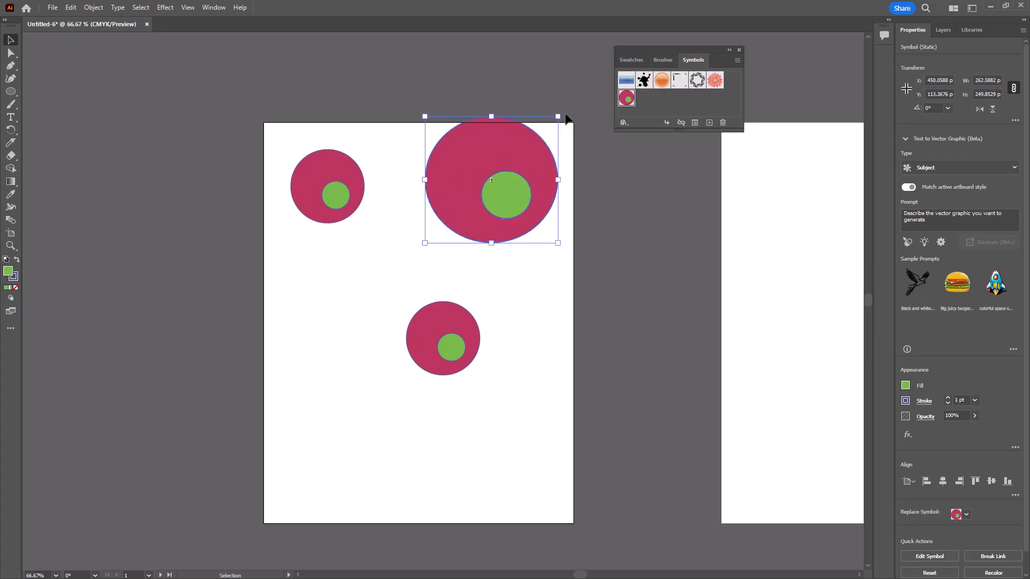
pyautogui.moveTo(567, 119); pyautogui.dragTo(391, 156)
pyautogui.click(532, 293)
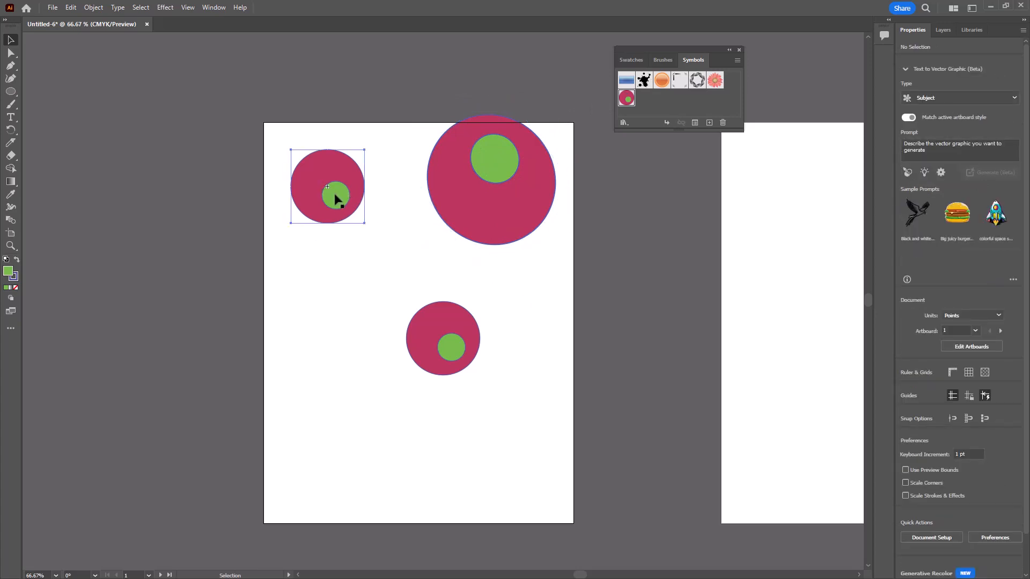
# Step: Try to select only the green inner circle of the upper-left Test1 instance with the Selection and Direct Selection tools
pyautogui.click(337, 198)
pyautogui.click(80, 49)
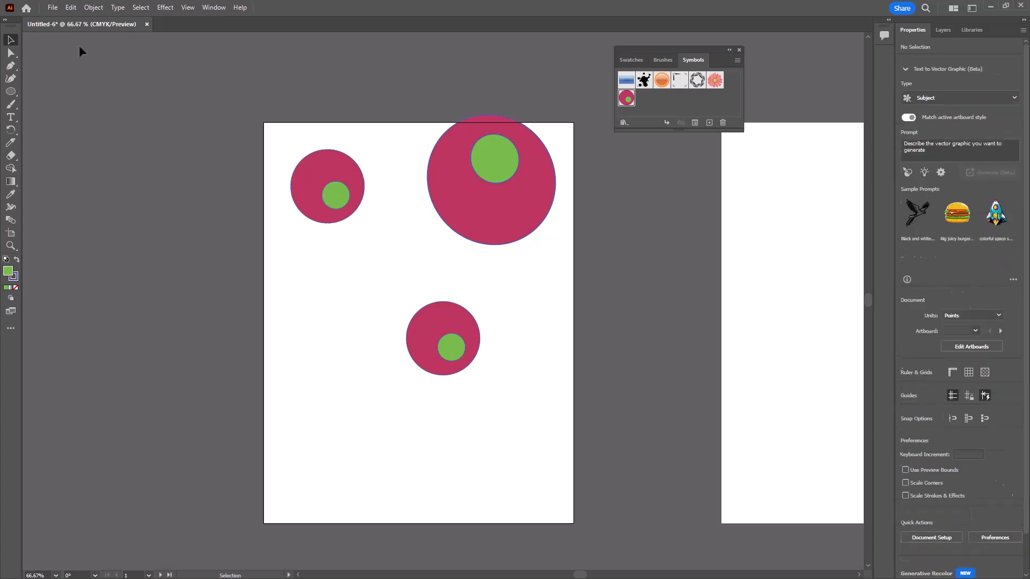
pyautogui.click(12, 52)
pyautogui.click(340, 197)
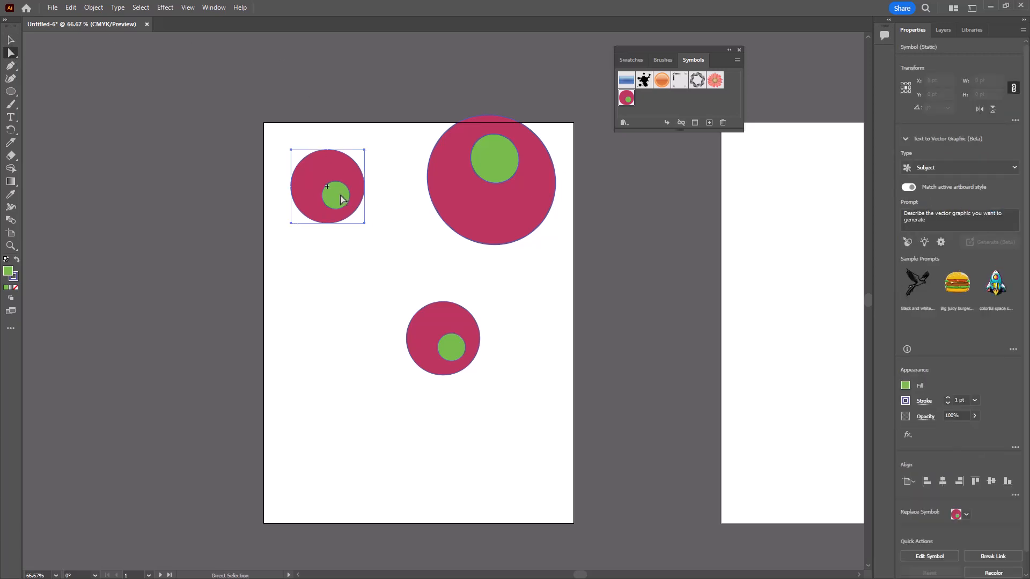
# Step: Edit the Test1 symbol definition from the upper-left instance, recolour its inner circle orange, and leave symbol editing
pyautogui.click(11, 39)
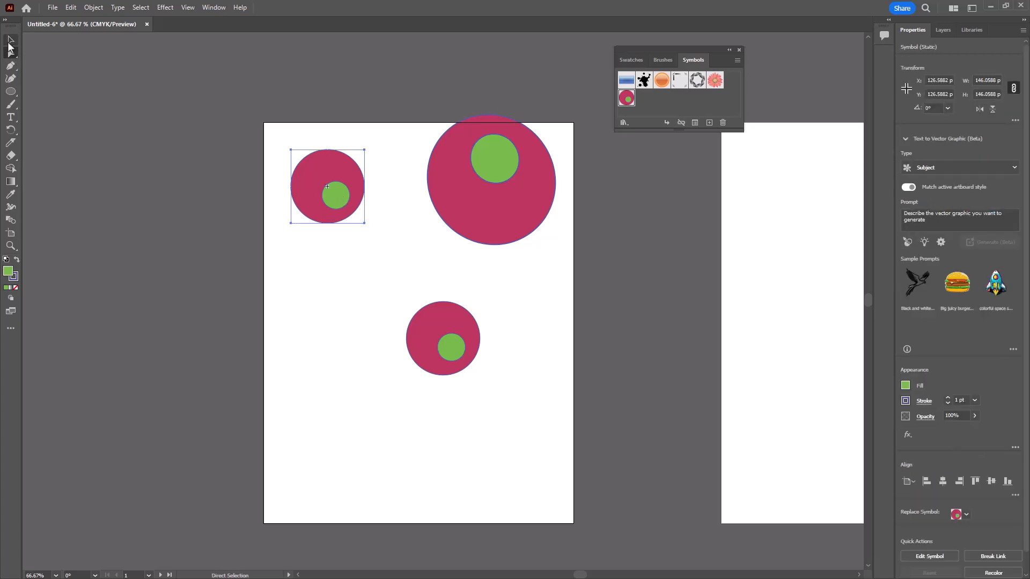
pyautogui.doubleClick(344, 194)
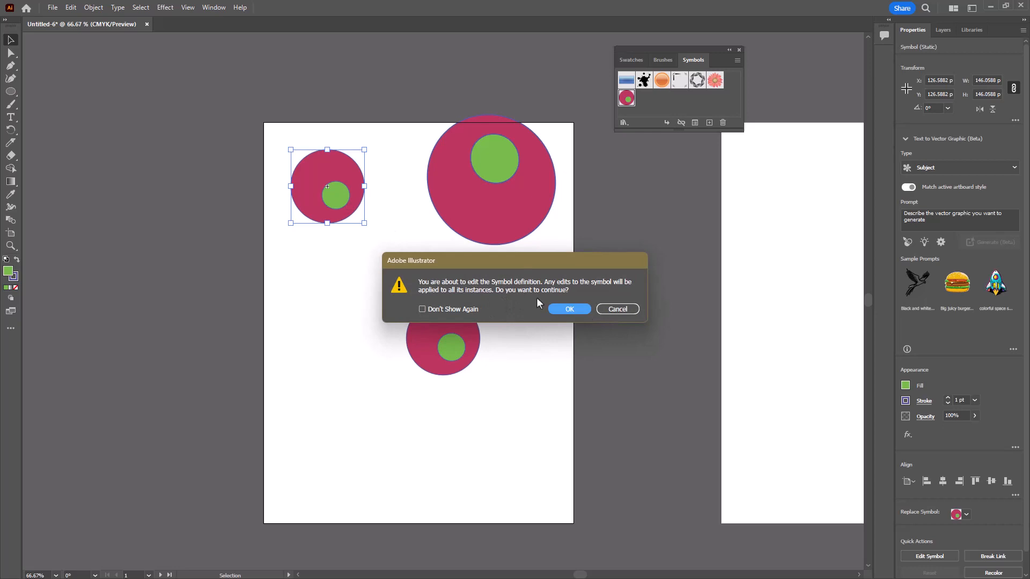
pyautogui.click(569, 309)
pyautogui.click(340, 195)
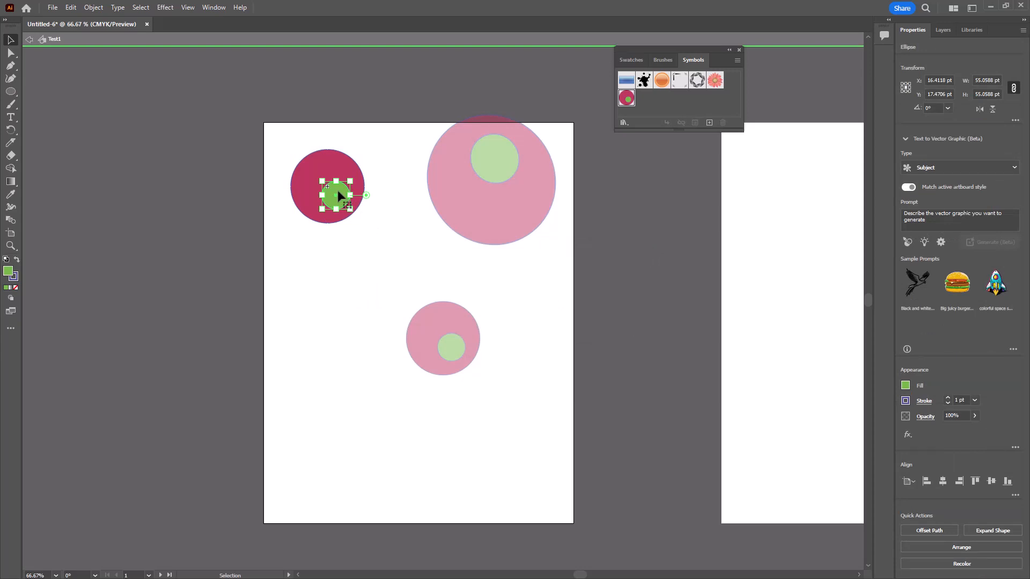
pyautogui.doubleClick(7, 273)
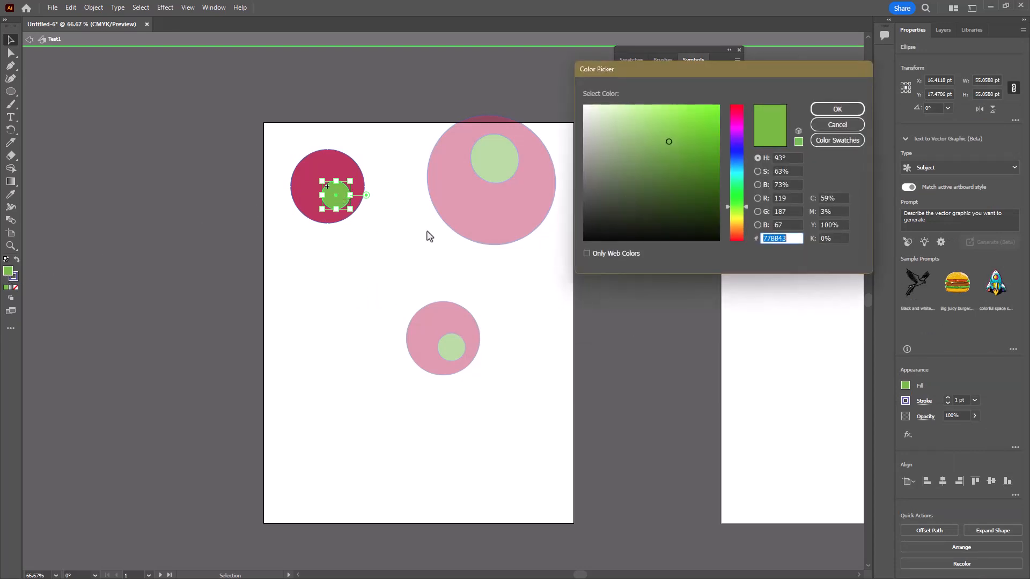
pyautogui.click(739, 235)
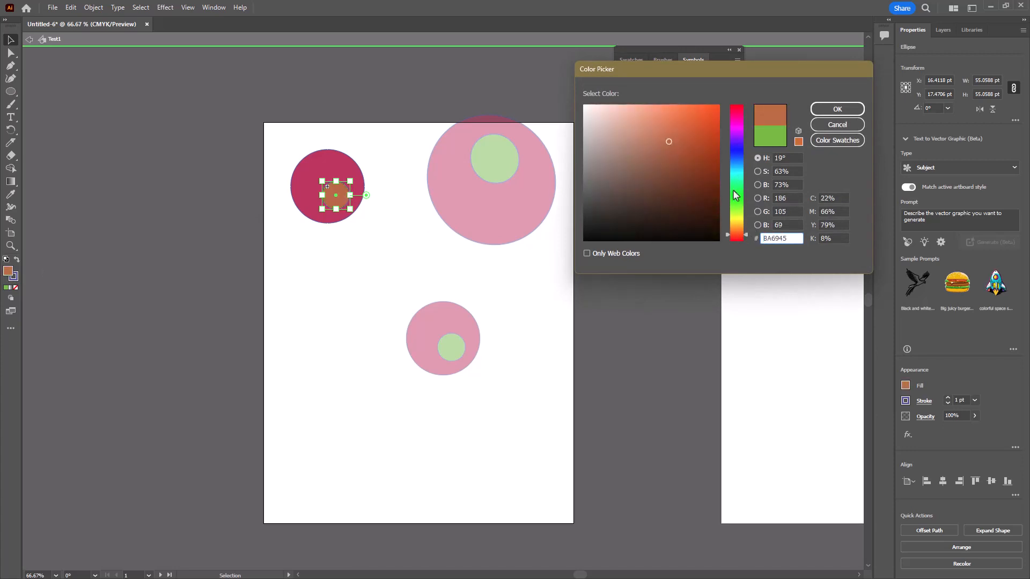
pyautogui.click(699, 113)
pyautogui.click(837, 109)
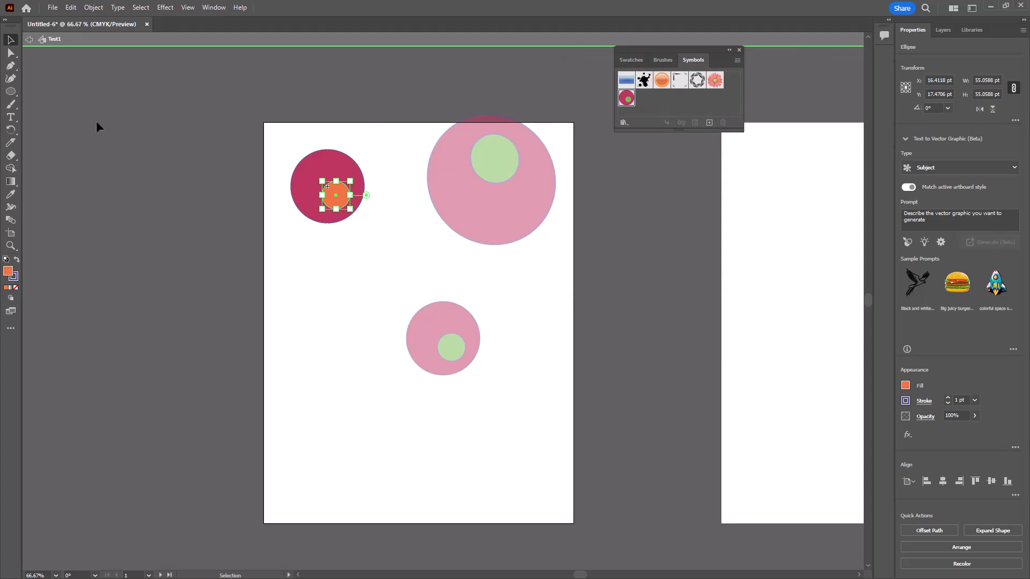
pyautogui.click(29, 40)
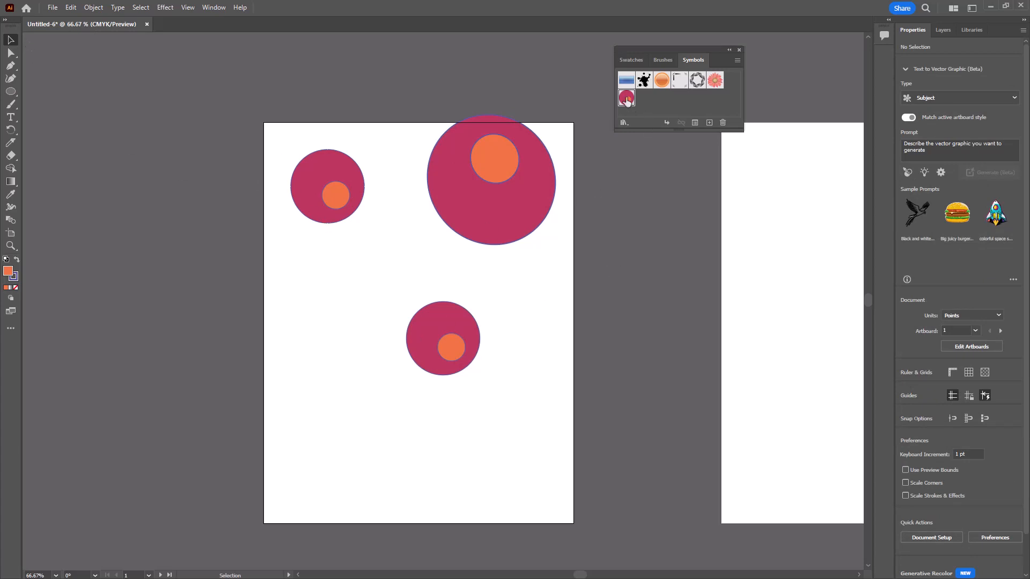
# Step: Add a Test1 instance below the upper-left one and move all instances toward the upper left, partly off the first artboard
pyautogui.moveTo(627, 99); pyautogui.dragTo(324, 299)
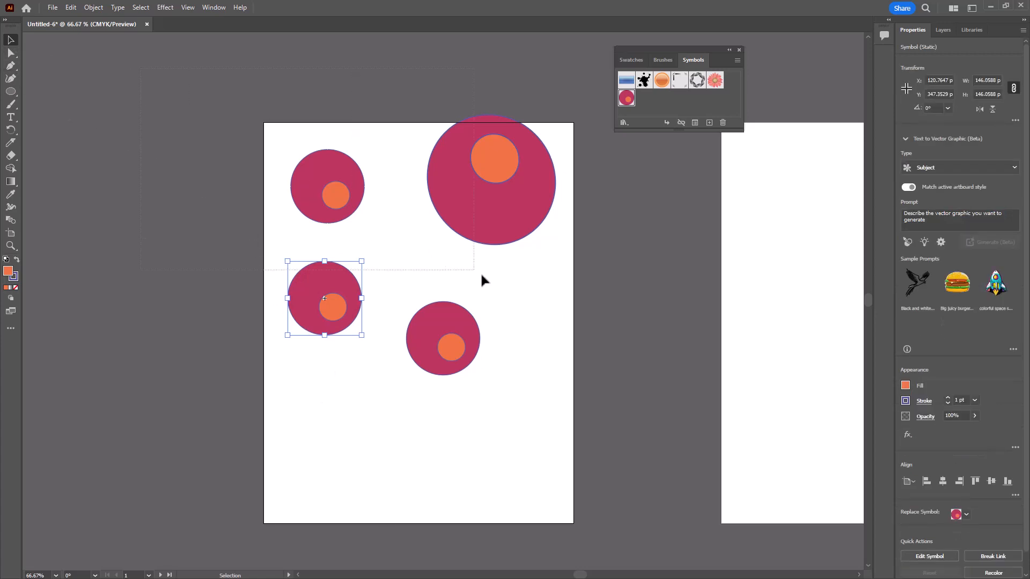
pyautogui.hotkey('ctrl', 'a')
pyautogui.moveTo(547, 201); pyautogui.dragTo(357, 146)
pyautogui.click(464, 95)
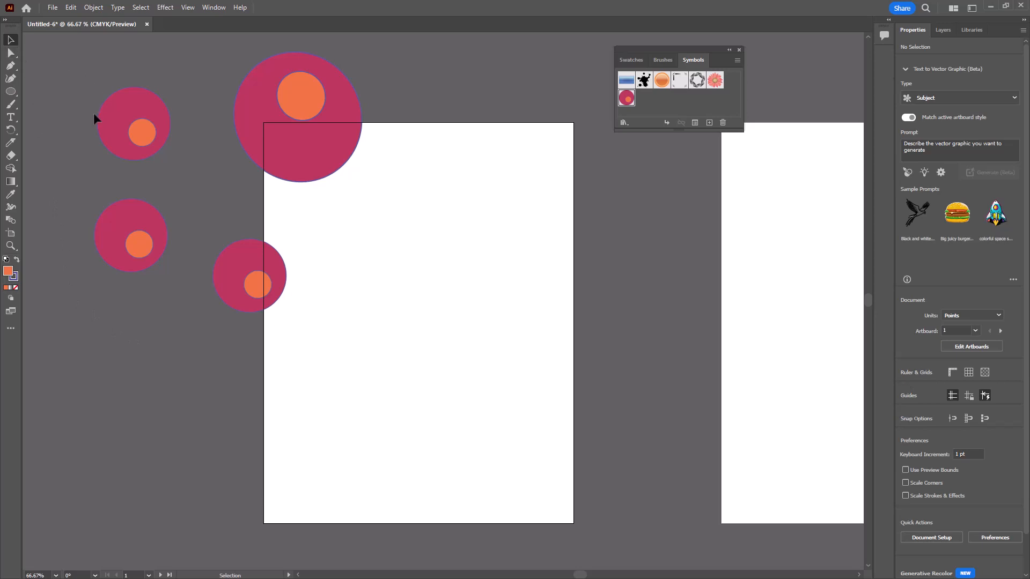
# Step: Draw an orange rectangle about 160 x 173 pt near the middle of the first artboard and deselect it
pyautogui.click(12, 92)
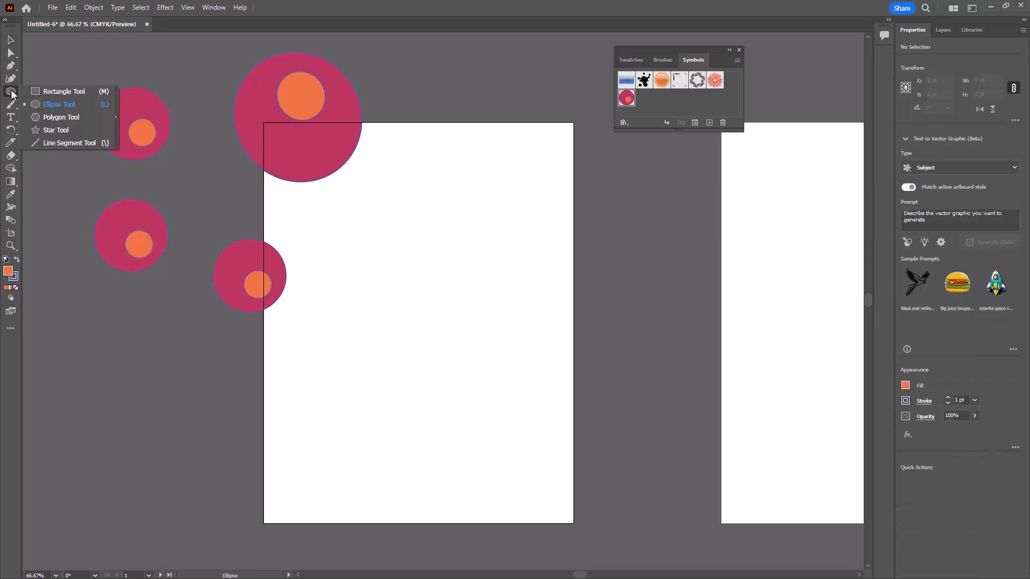
pyautogui.click(60, 91)
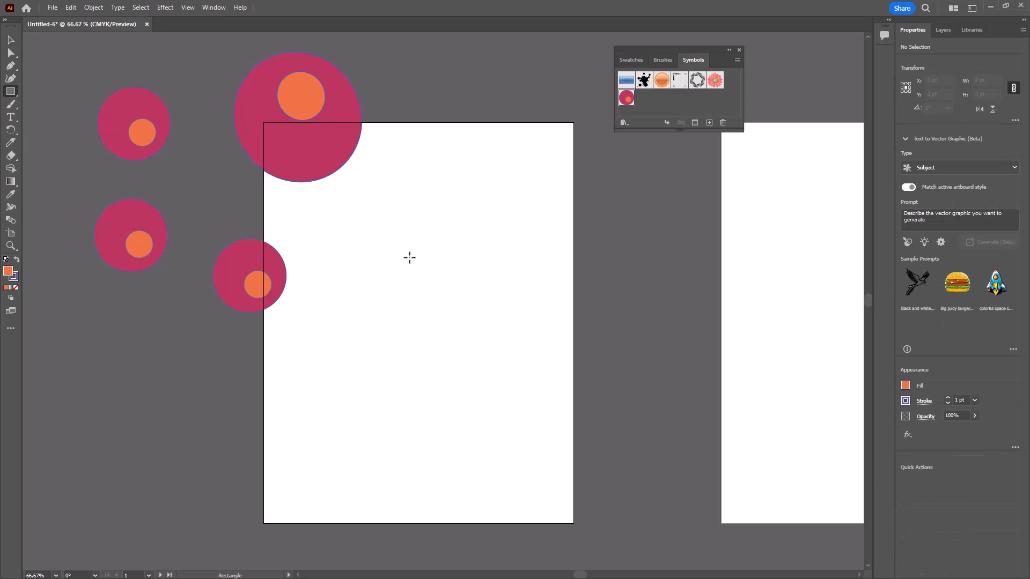
pyautogui.moveTo(409, 258); pyautogui.dragTo(490, 345)
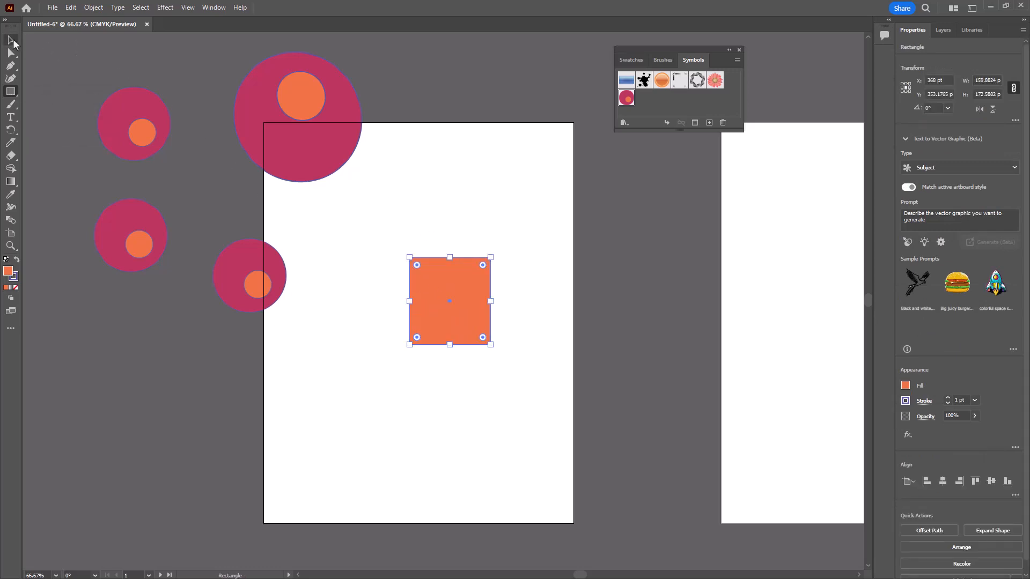
pyautogui.click(12, 39)
pyautogui.click(60, 69)
# Step: Set the fill to green and draw a rectangle about 105 x 110 pt overlapping the orange rectangle's lower-right corner
pyautogui.doubleClick(8, 271)
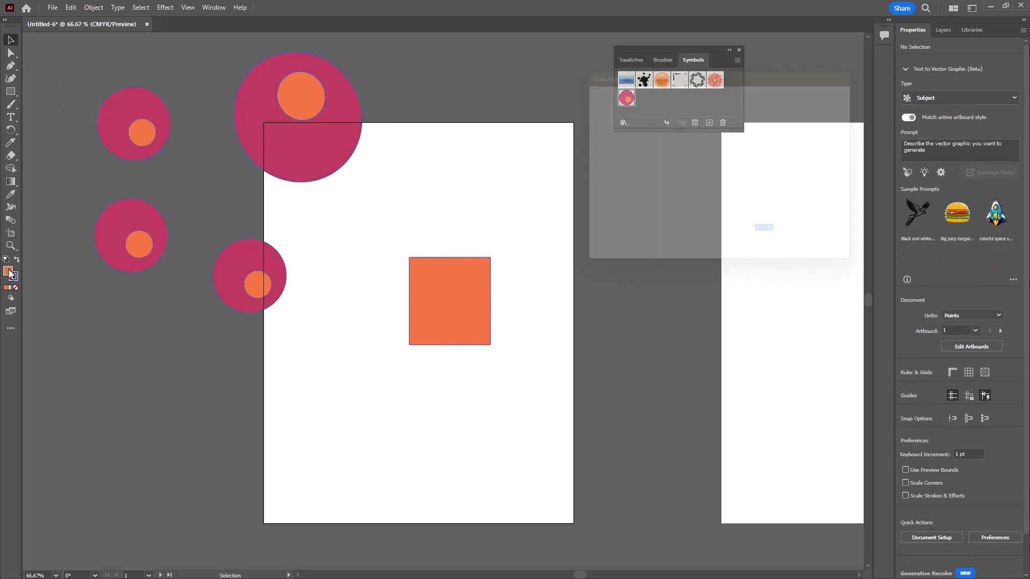
pyautogui.click(738, 192)
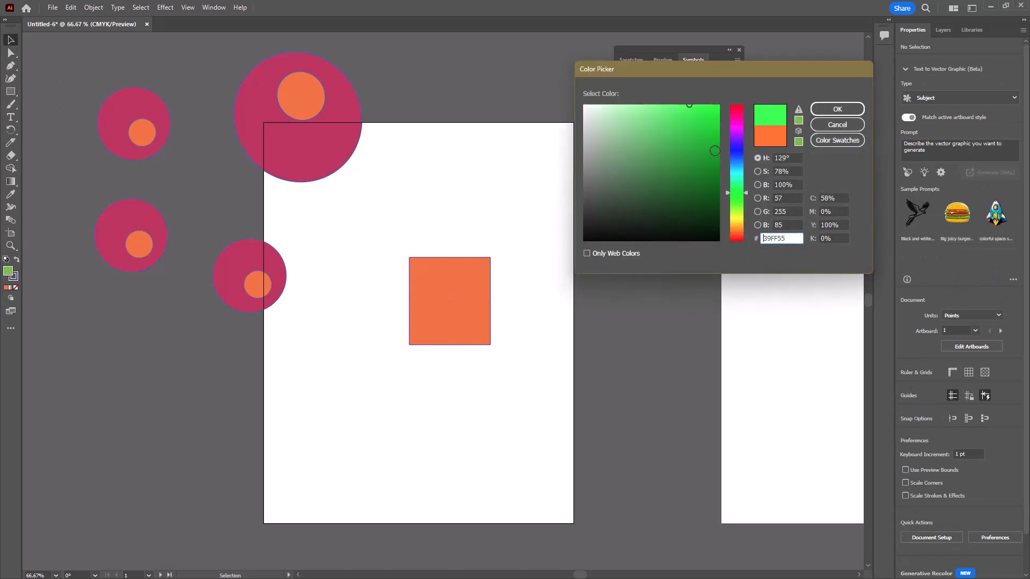
pyautogui.click(713, 146)
pyautogui.click(837, 109)
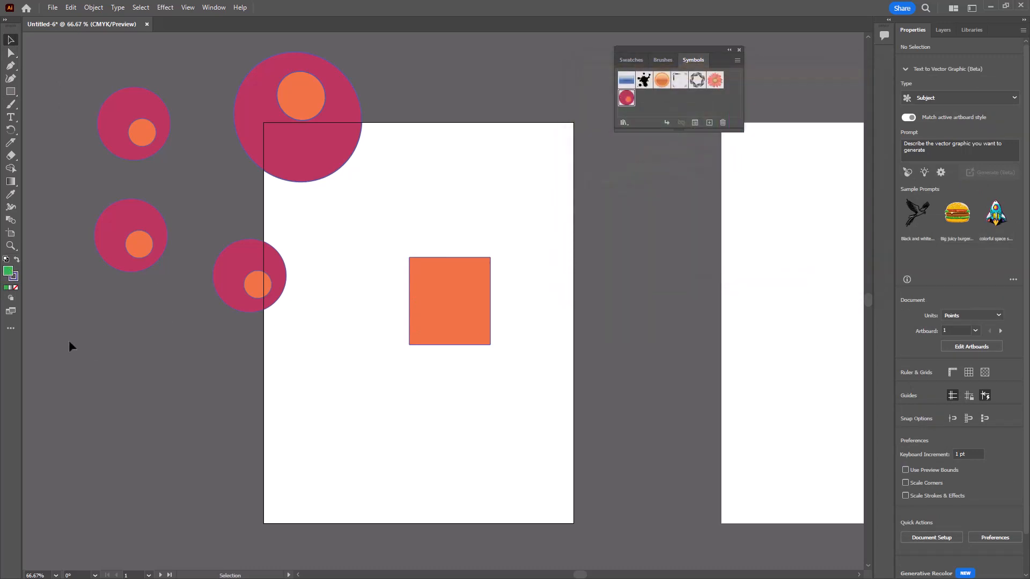
pyautogui.click(10, 91)
pyautogui.moveTo(514, 362); pyautogui.dragTo(460, 306)
pyautogui.press('v')
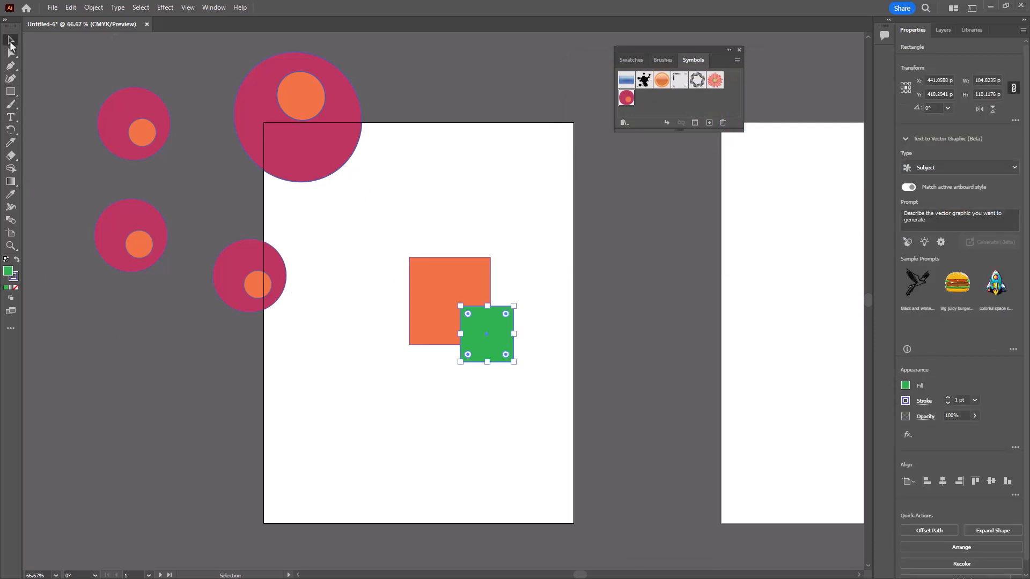
# Step: Save the orange and green rectangles together as a dynamic Graphic symbol named test2
pyautogui.moveTo(376, 215); pyautogui.dragTo(572, 445)
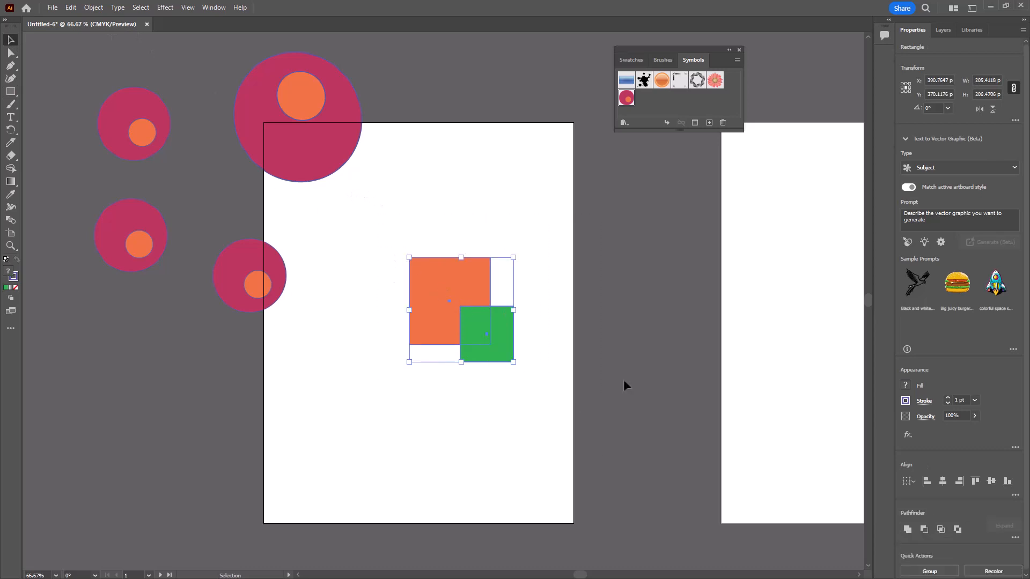
pyautogui.click(709, 123)
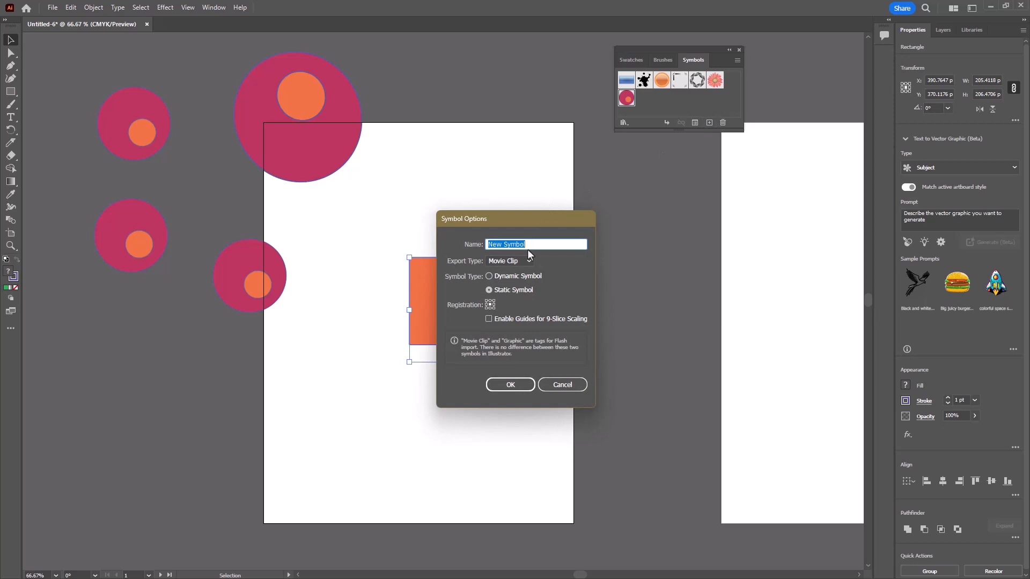
pyautogui.write('test2')
pyautogui.click(488, 275)
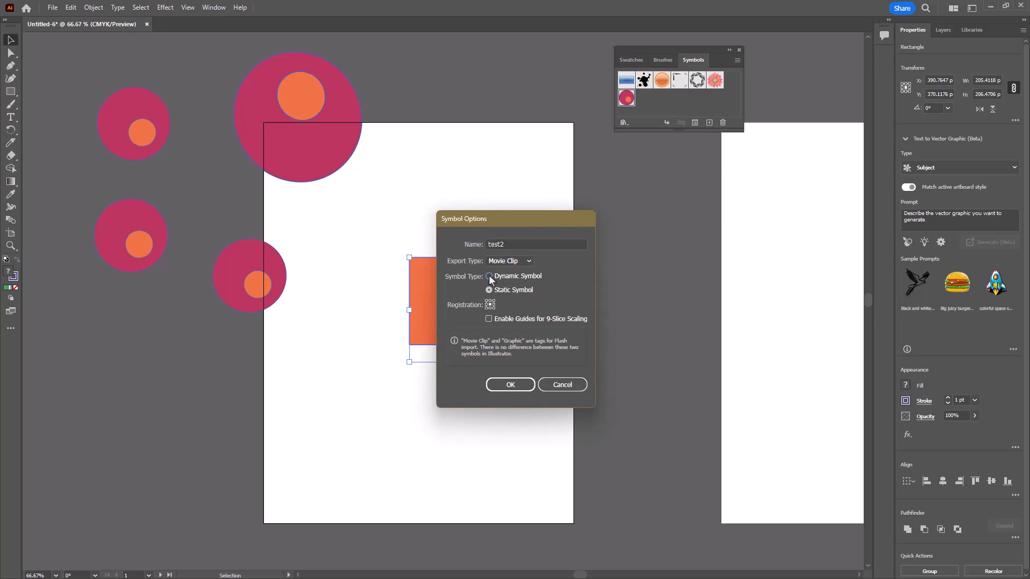
pyautogui.click(508, 261)
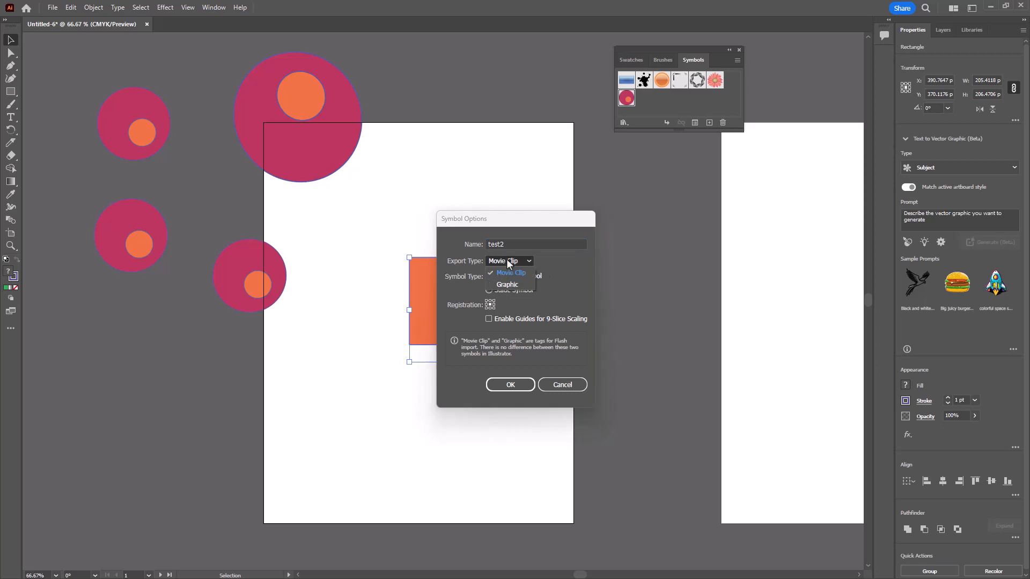
pyautogui.click(512, 286)
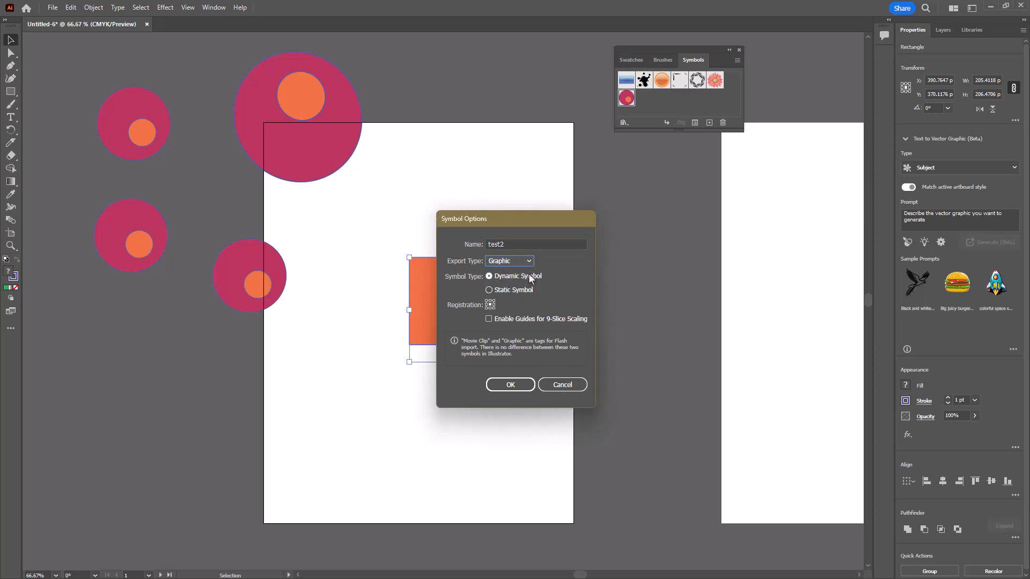
pyautogui.click(519, 386)
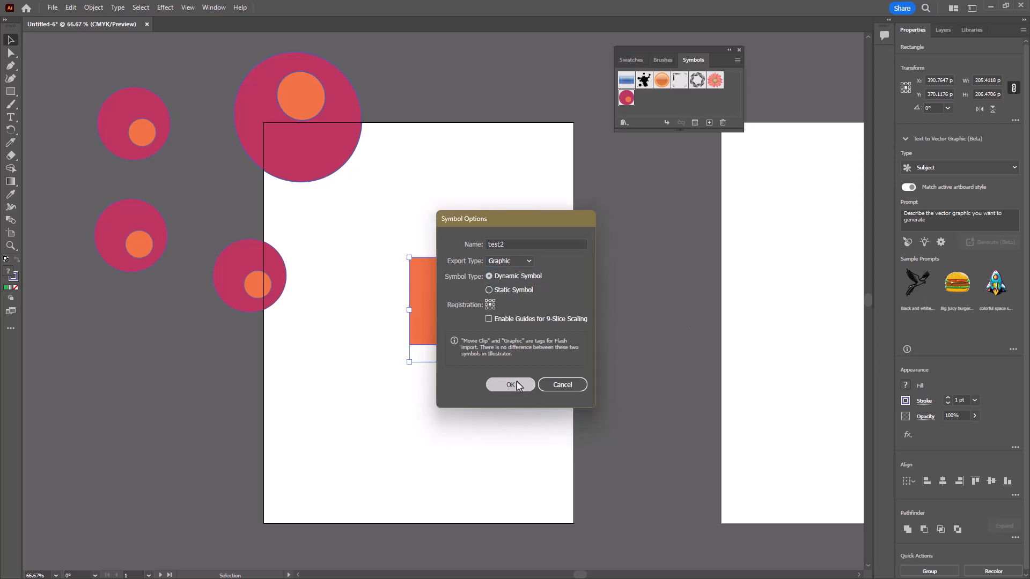
# Step: Place two test2 symbol instances on the first artboard, one at its upper edge and one in its lower-left area
pyautogui.click(630, 179)
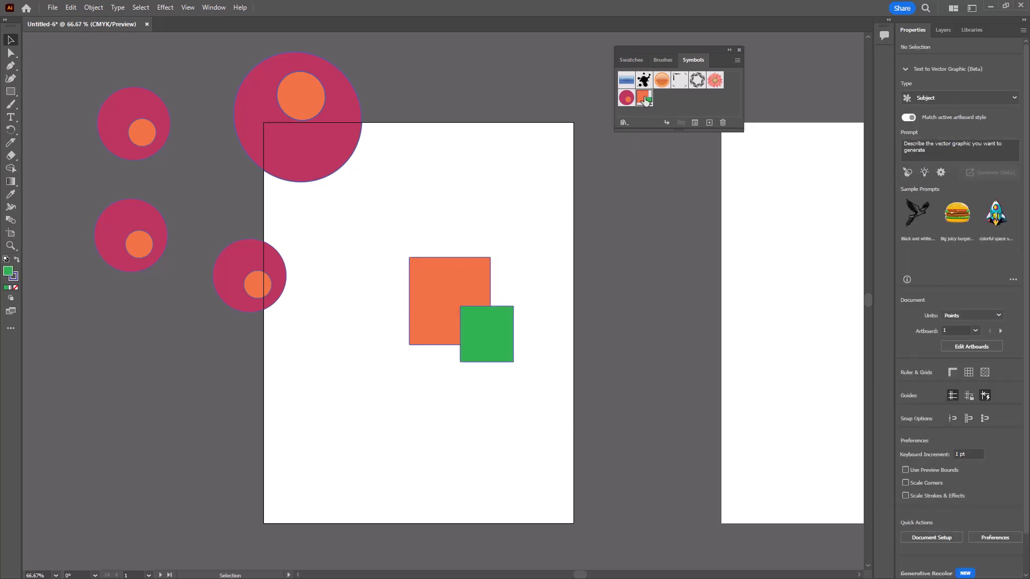
pyautogui.moveTo(643, 100); pyautogui.dragTo(467, 165)
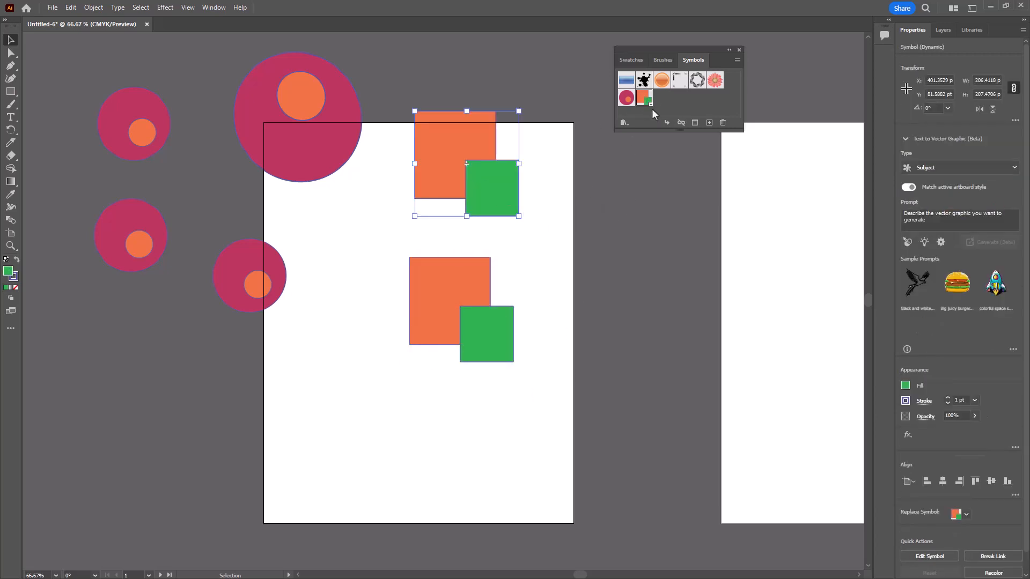
pyautogui.moveTo(644, 101); pyautogui.dragTo(387, 405)
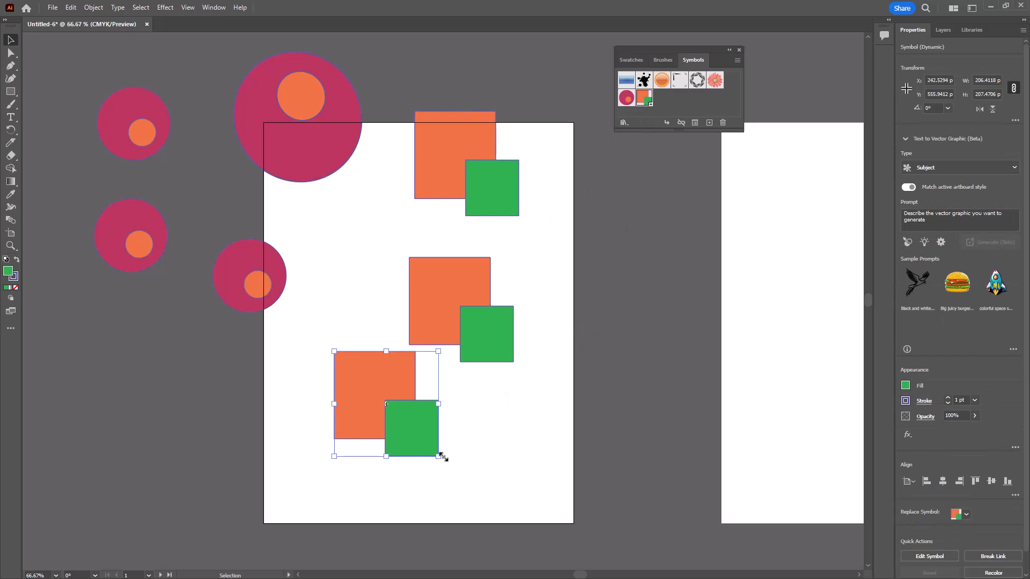
# Step: Stretch the lower-left test2 instance to about 94 x 329 pt, move it left and rotate it clockwise to a diagonal
pyautogui.moveTo(438, 457); pyautogui.dragTo(381, 518)
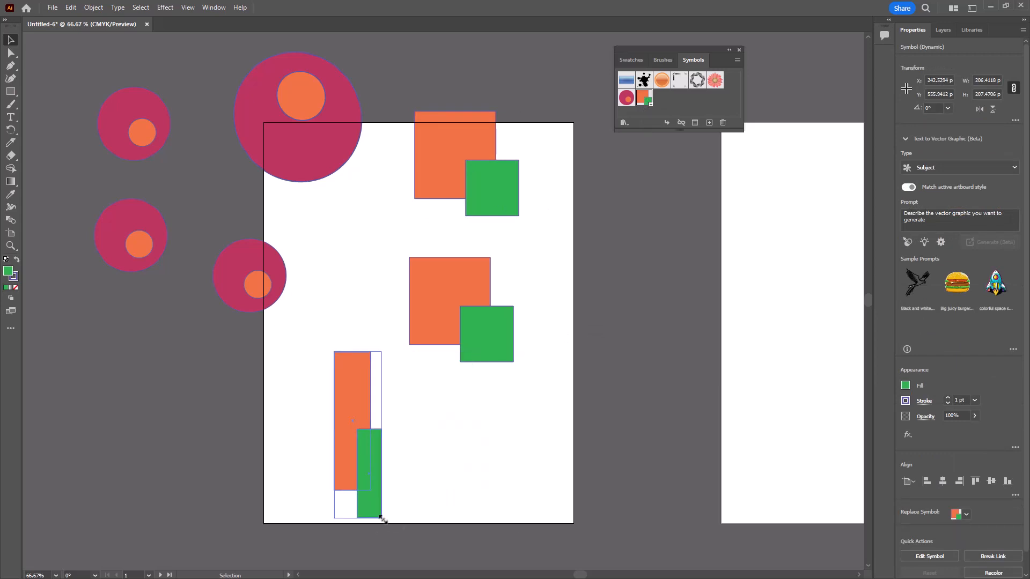
pyautogui.moveTo(359, 394); pyautogui.dragTo(305, 382)
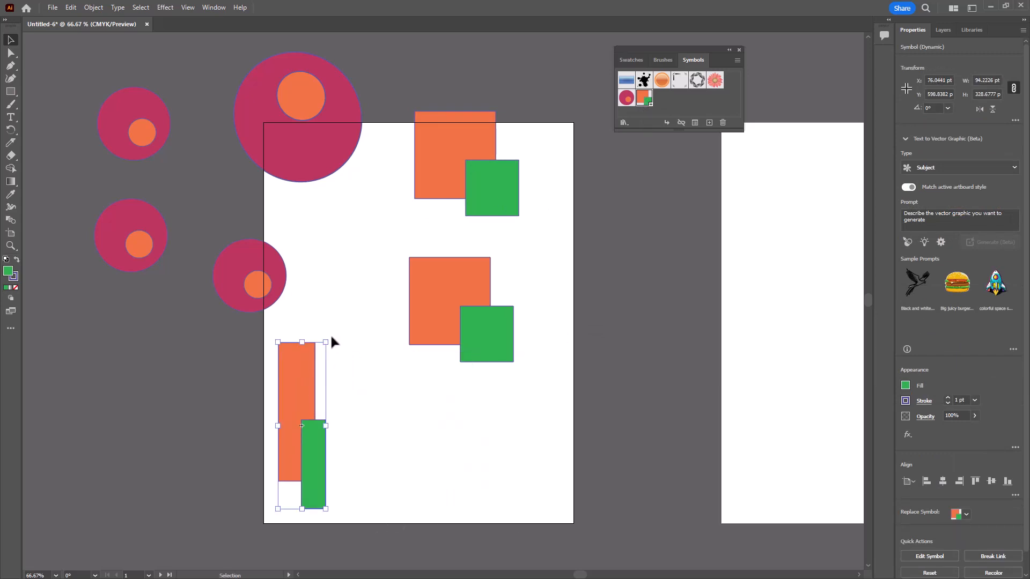
pyautogui.moveTo(330, 333); pyautogui.dragTo(389, 414)
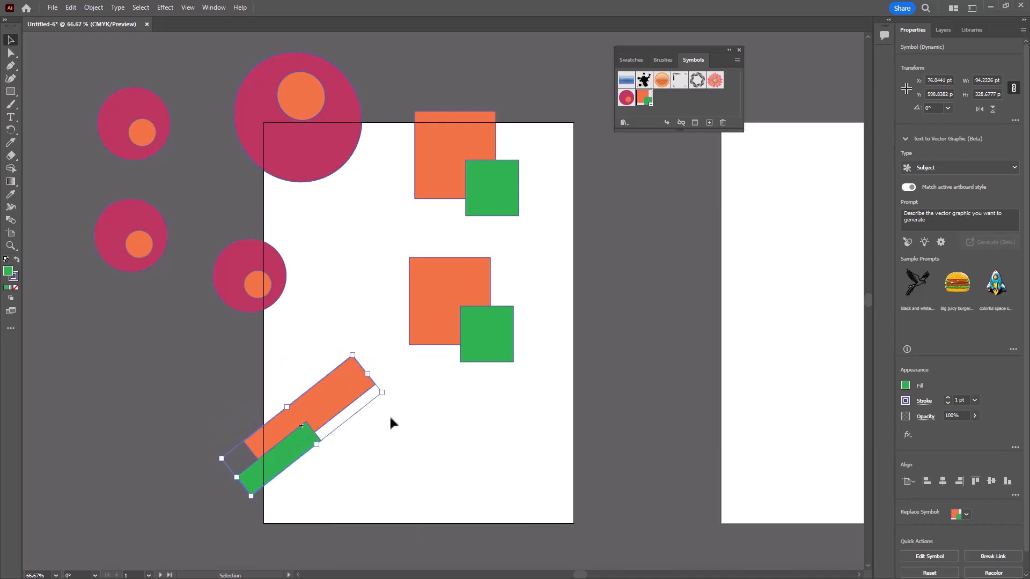
pyautogui.click(499, 391)
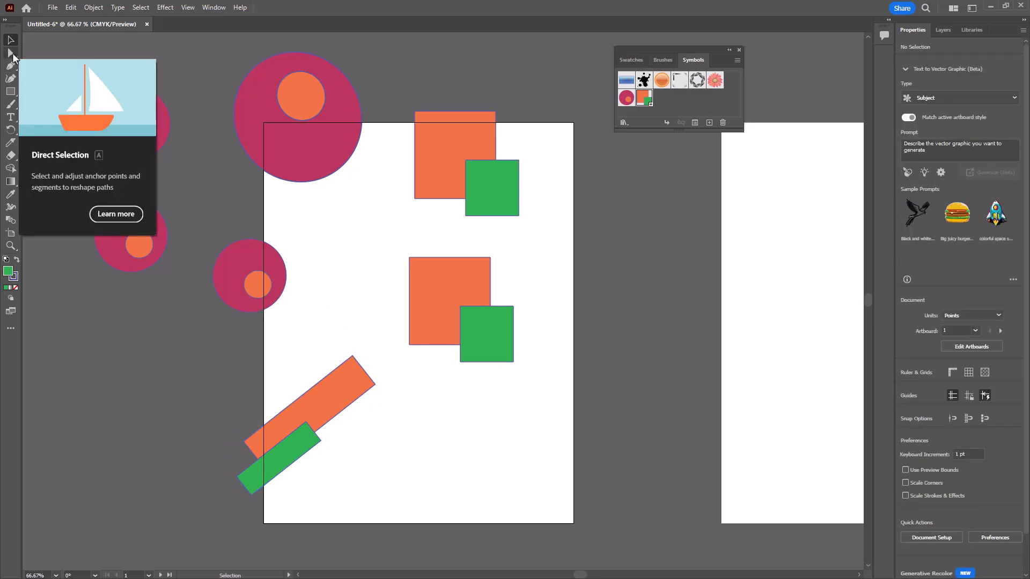
# Step: Directly select the orange rectangle inside the original middle test2 instance and change its fill to dark brown
pyautogui.click(11, 53)
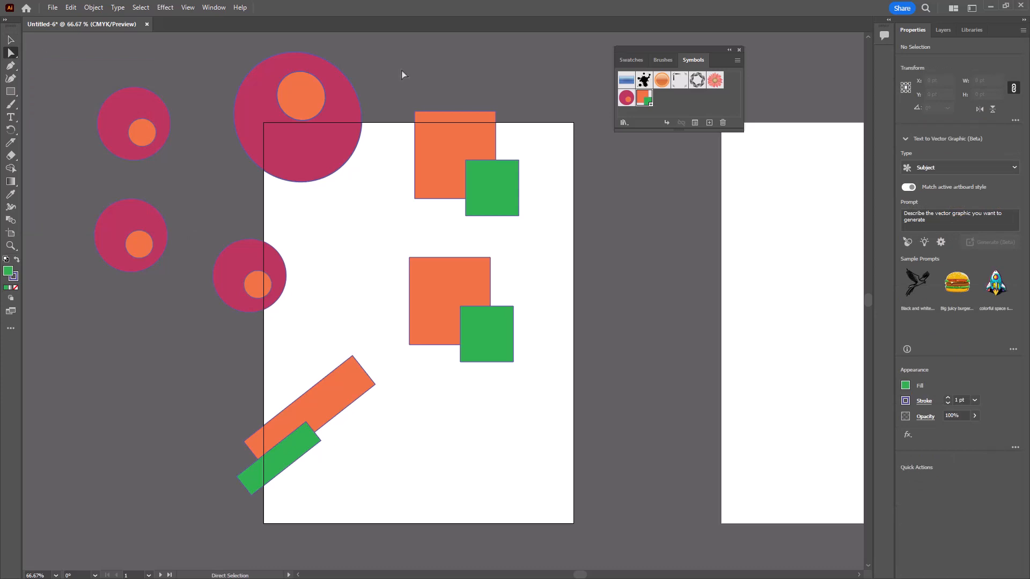
pyautogui.click(460, 275)
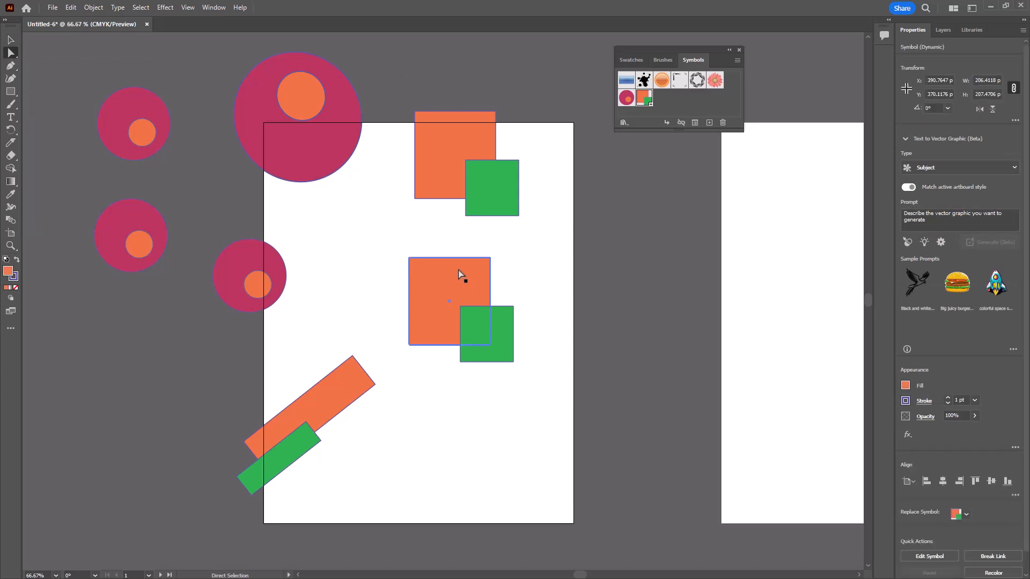
pyautogui.doubleClick(7, 273)
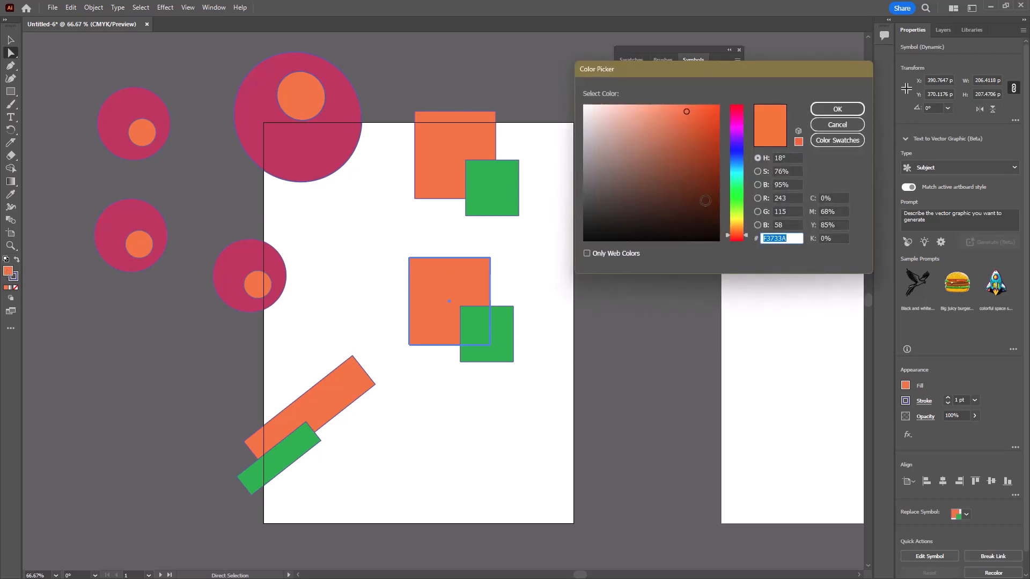
pyautogui.click(704, 201)
pyautogui.click(837, 109)
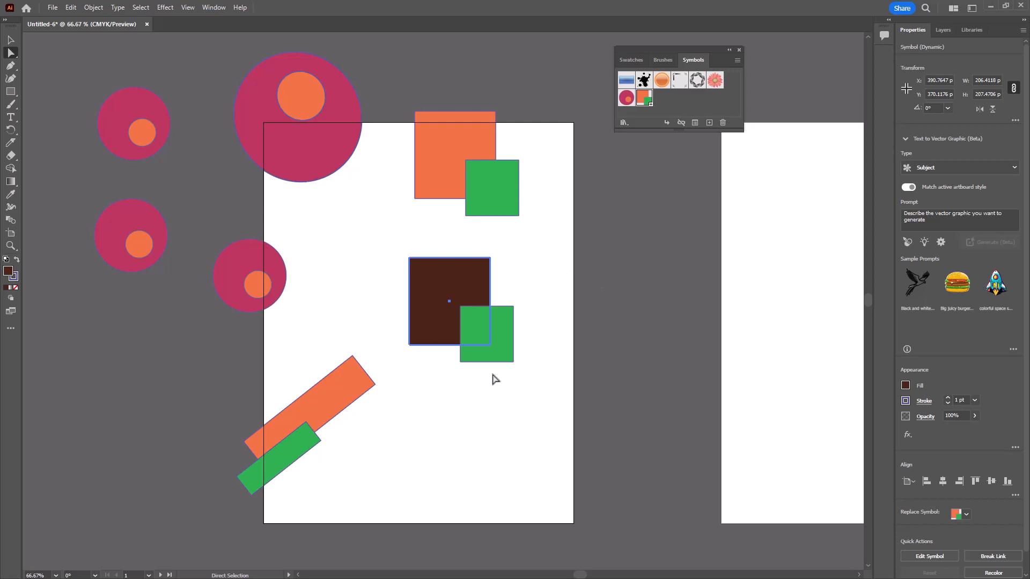
# Step: Move the brown and green instance to the first artboard's lower-right area and place another test2 instance near the middle
pyautogui.click(10, 40)
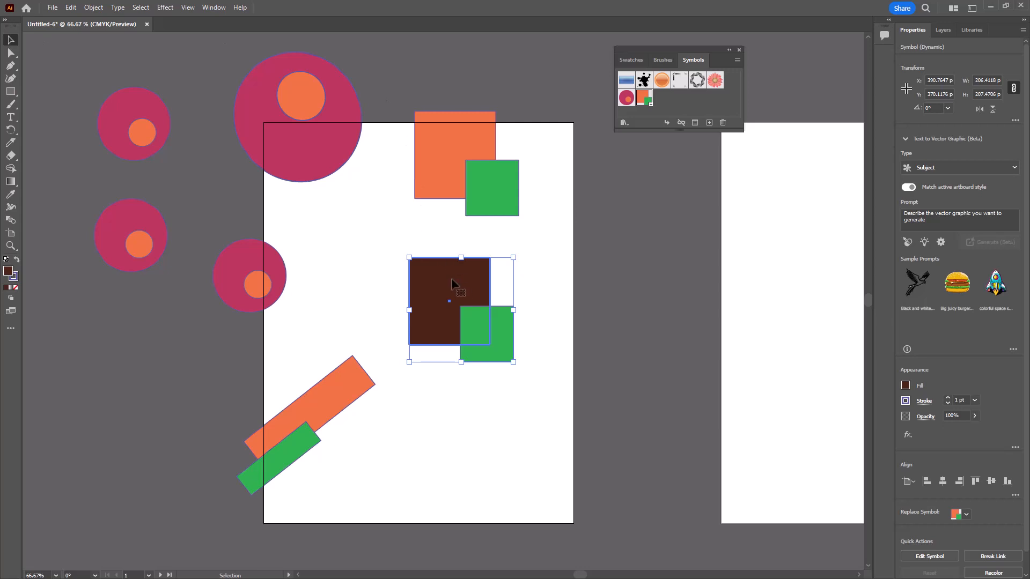
pyautogui.moveTo(453, 282); pyautogui.dragTo(493, 415)
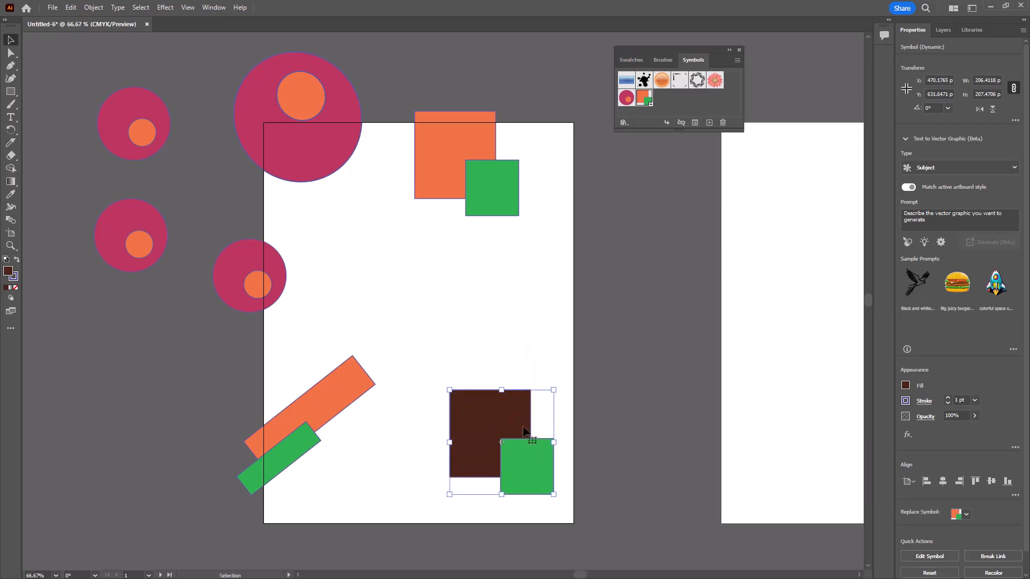
pyautogui.click(634, 267)
pyautogui.moveTo(651, 102); pyautogui.dragTo(512, 255)
pyautogui.moveTo(493, 212); pyautogui.dragTo(444, 237)
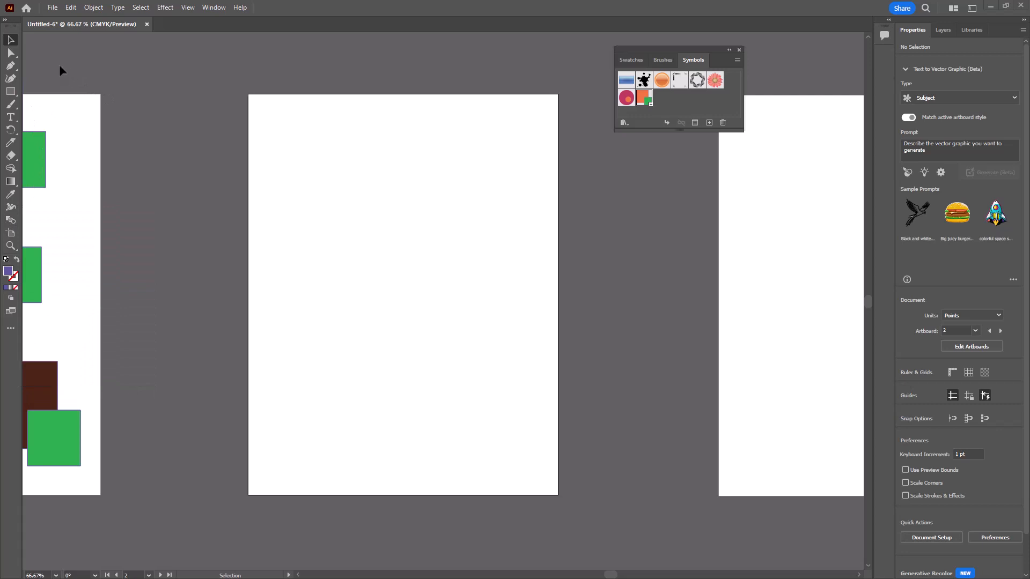
# Step: Draw a purple rectangle about 137 x 120 pt in the upper-left area of the second artboard and deselect it
pyautogui.click(10, 92)
pyautogui.moveTo(272, 128); pyautogui.dragTo(341, 189)
pyautogui.click(9, 42)
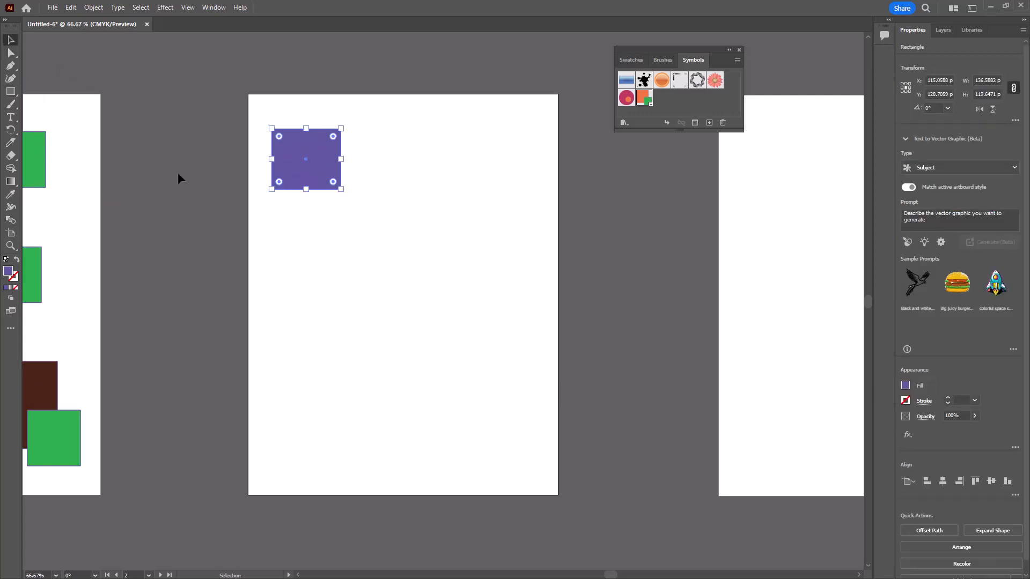
pyautogui.click(178, 172)
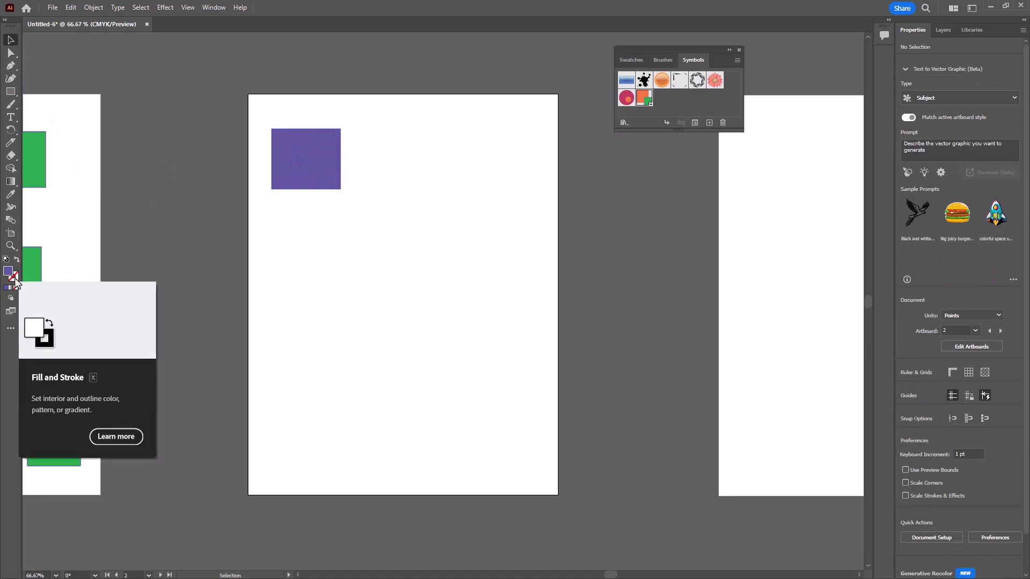
# Step: Set the fill to green (2FBF00) and draw a five-pointed star about 289 x 282 pt below and right of the purple rectangle
pyautogui.doubleClick(9, 272)
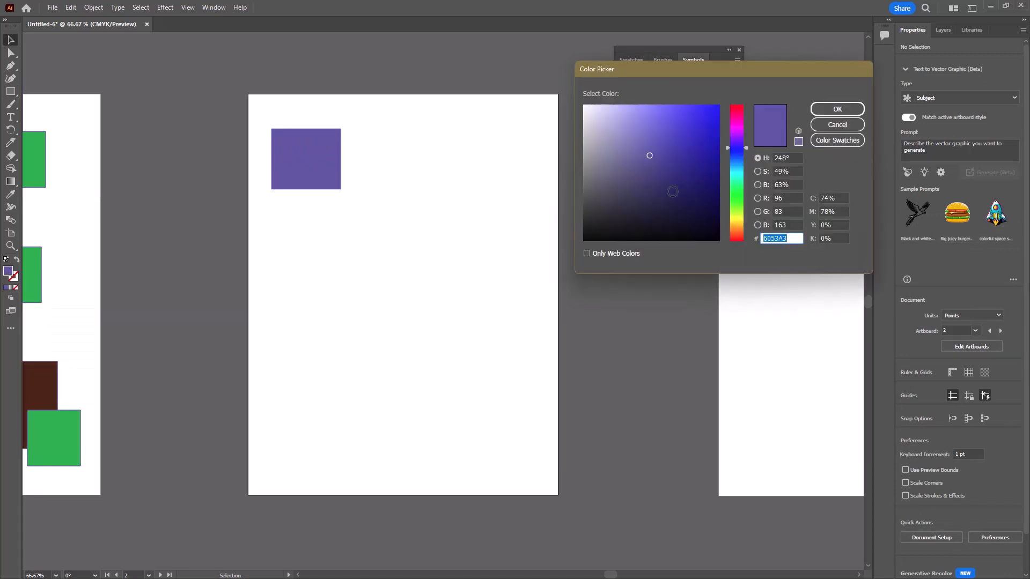
pyautogui.click(740, 202)
pyautogui.click(718, 138)
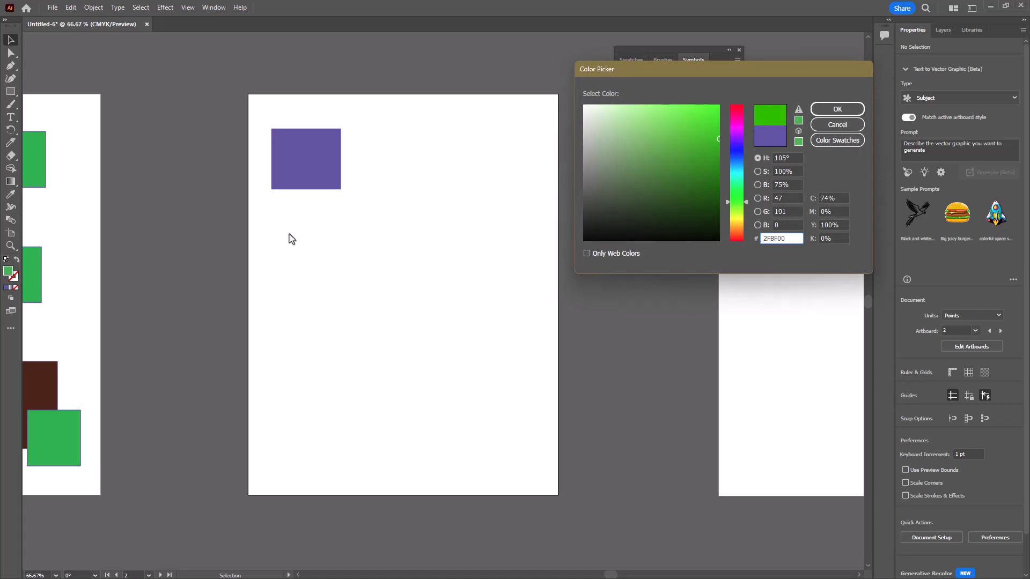
pyautogui.click(16, 92)
pyautogui.click(825, 109)
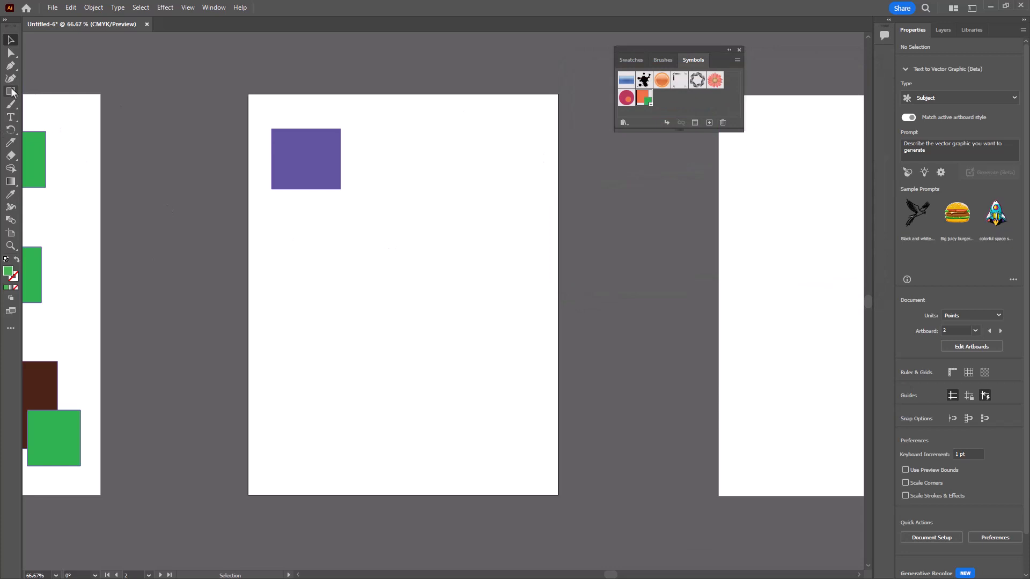
pyautogui.click(10, 91)
pyautogui.click(56, 130)
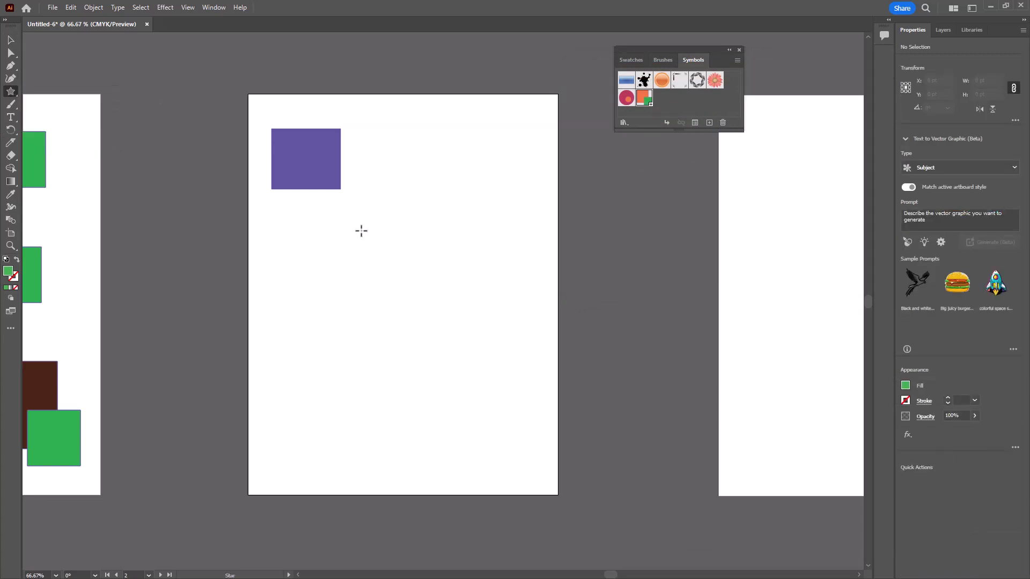
pyautogui.moveTo(373, 249); pyautogui.dragTo(425, 307)
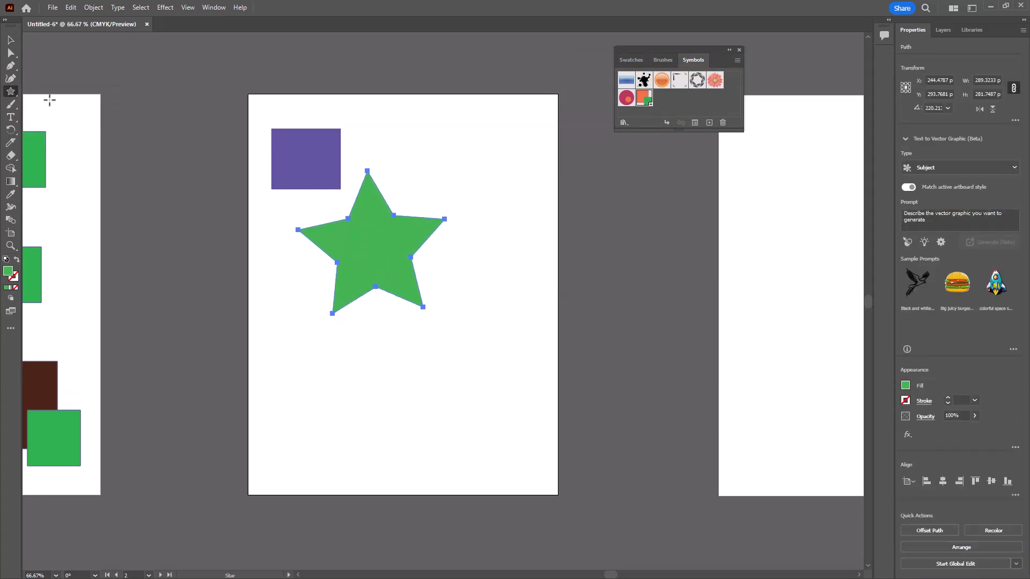
pyautogui.click(11, 40)
pyautogui.click(143, 111)
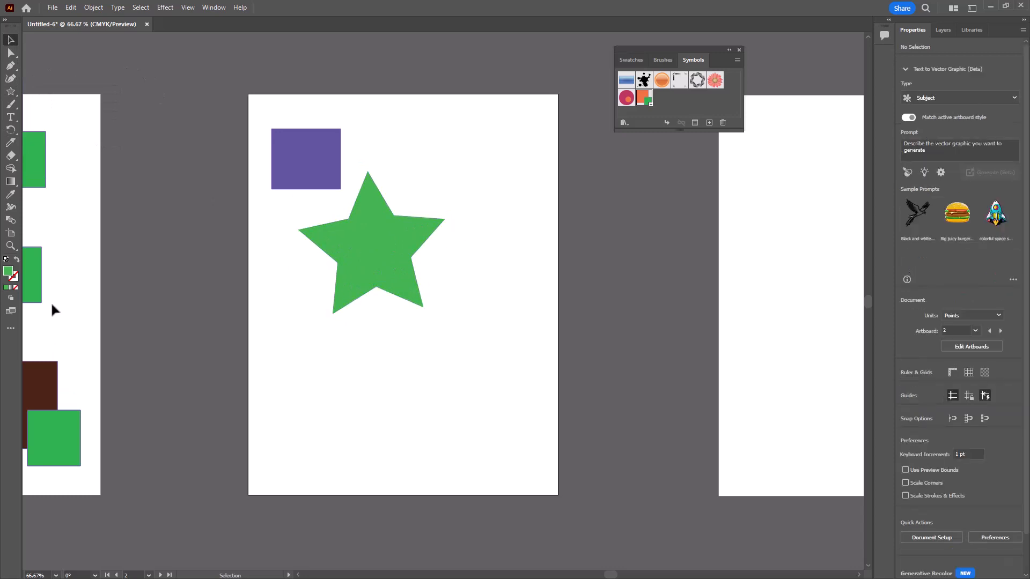
# Step: Set the fill to red and draw an ellipse about 181 x 110 pt in the second artboard's lower-right area
pyautogui.doubleClick(8, 271)
pyautogui.moveTo(728, 204); pyautogui.dragTo(736, 84)
pyautogui.click(838, 108)
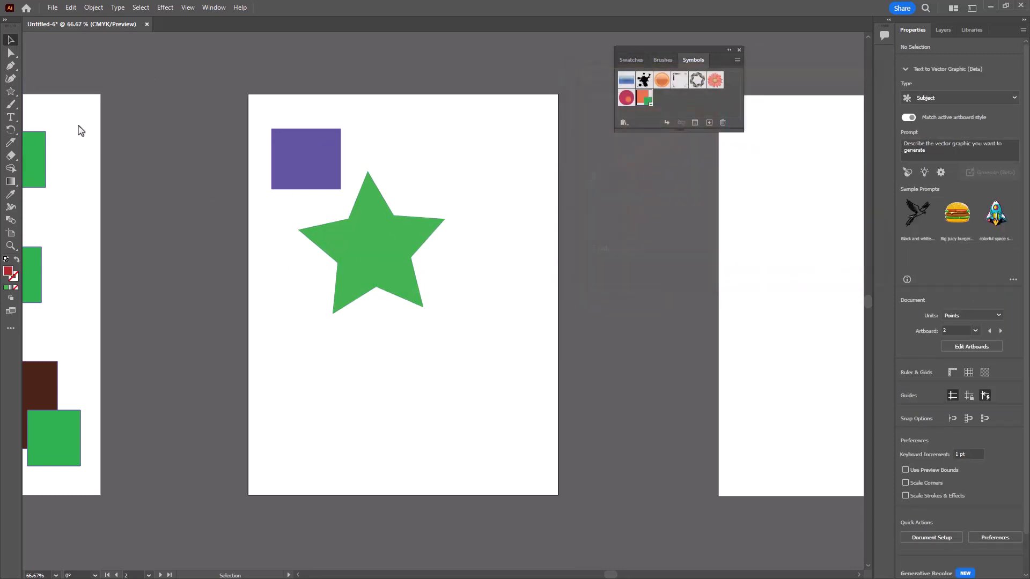
pyautogui.click(11, 91)
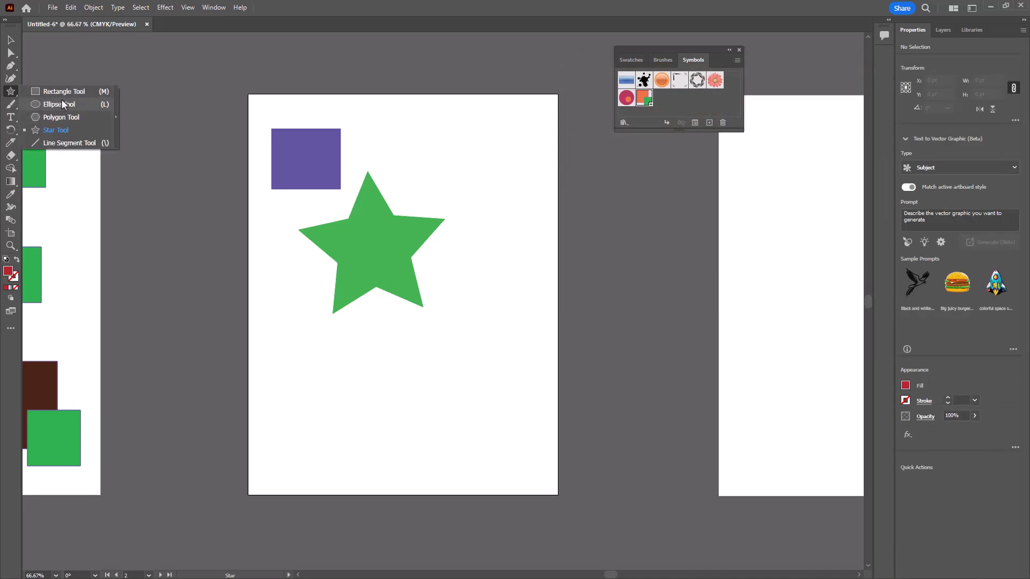
pyautogui.click(59, 104)
pyautogui.moveTo(435, 355); pyautogui.dragTo(528, 411)
pyautogui.click(11, 40)
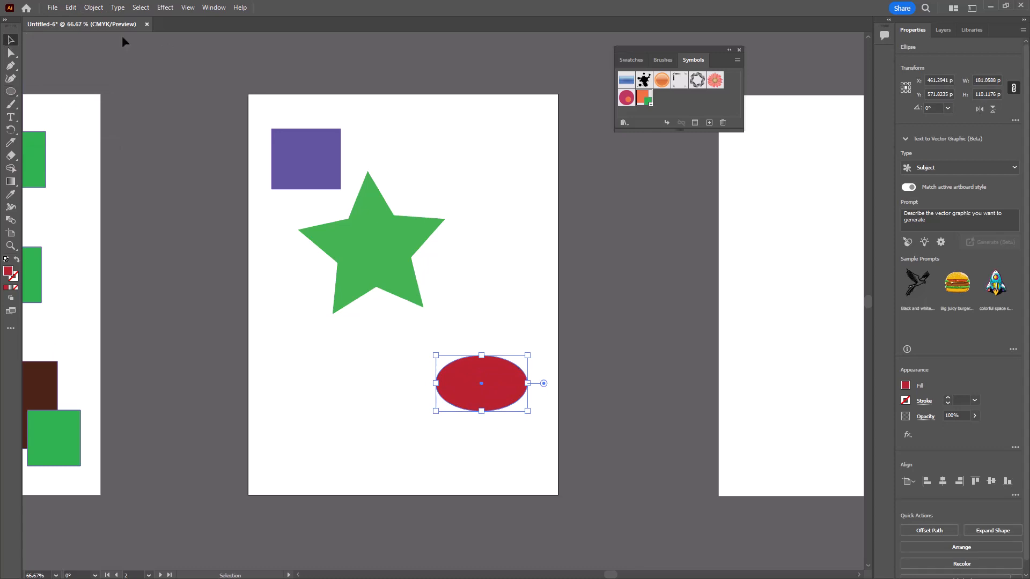
# Step: Move the green star slightly down and the purple rectangle slightly up and right to space the shapes, then deselect
pyautogui.moveTo(369, 221); pyautogui.dragTo(372, 267)
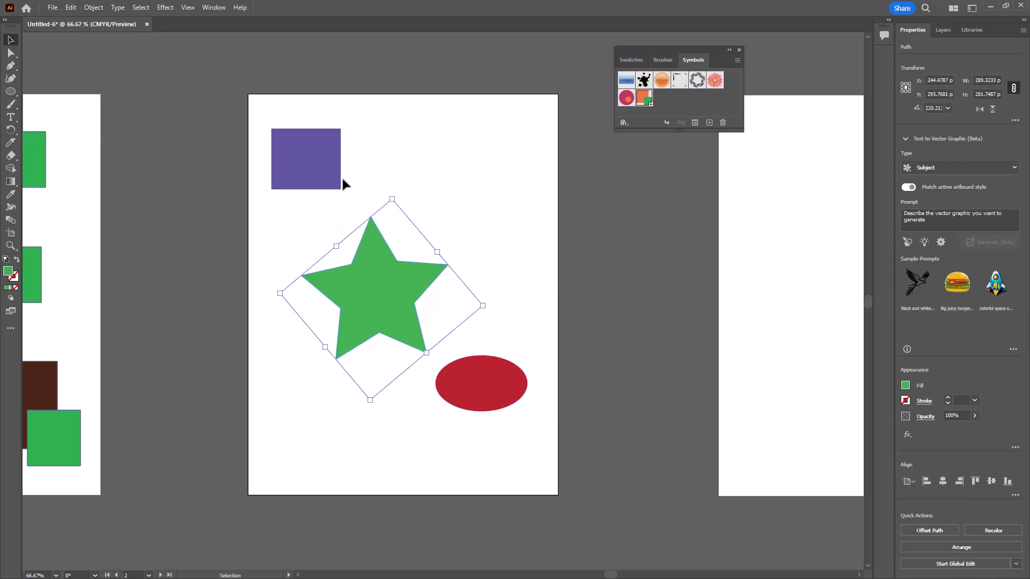
pyautogui.moveTo(333, 169); pyautogui.dragTo(345, 157)
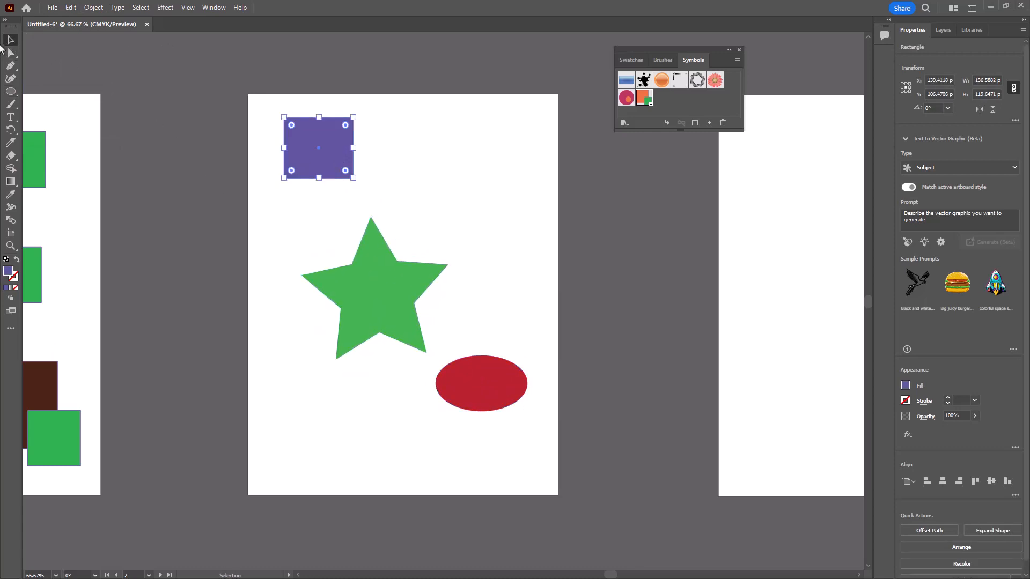
pyautogui.click(103, 81)
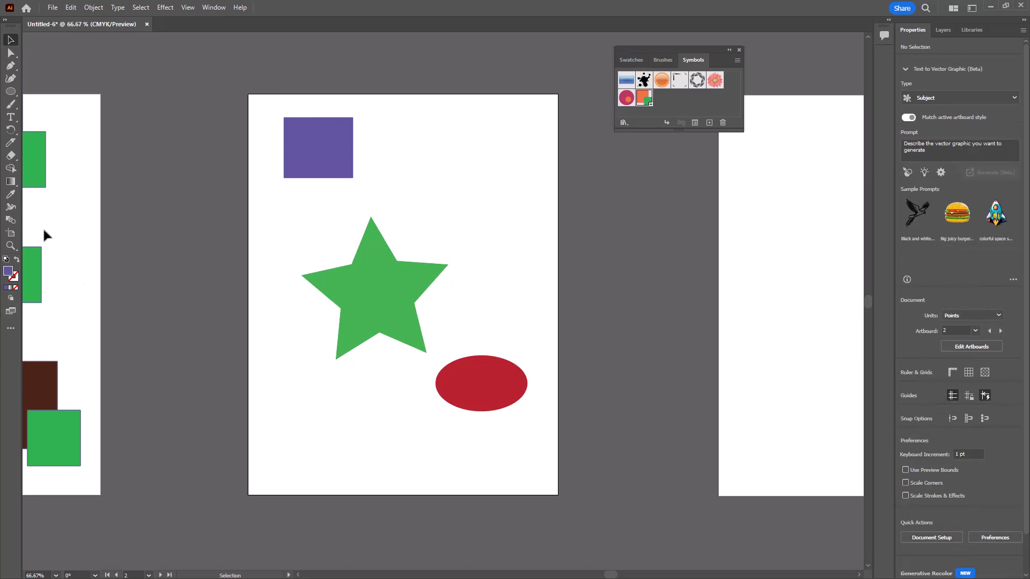
# Step: Blend the purple rectangle, green star and red ellipse in that order with the Blend tool, then deselect the result
pyautogui.click(13, 223)
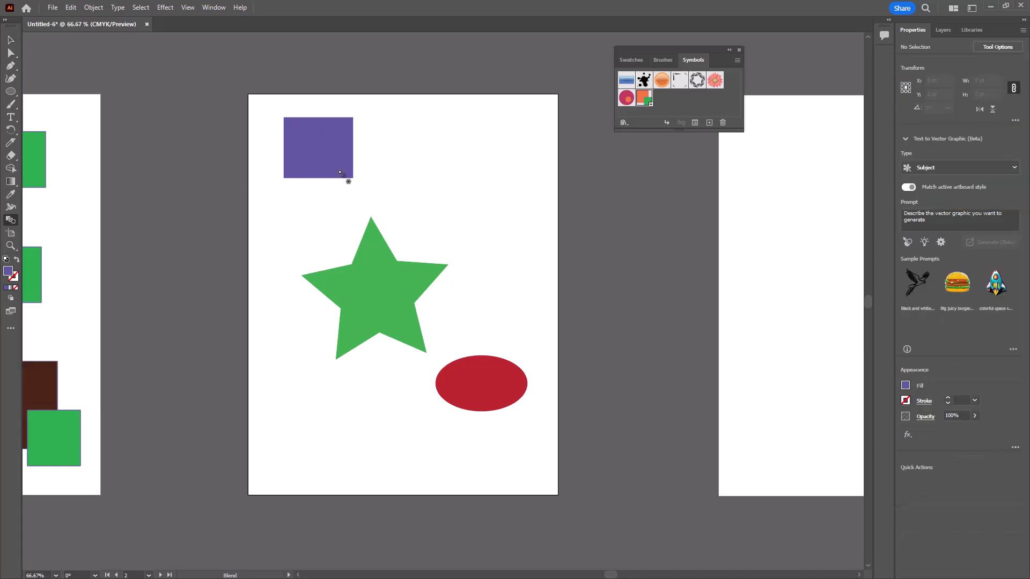
pyautogui.click(322, 145)
pyautogui.click(399, 311)
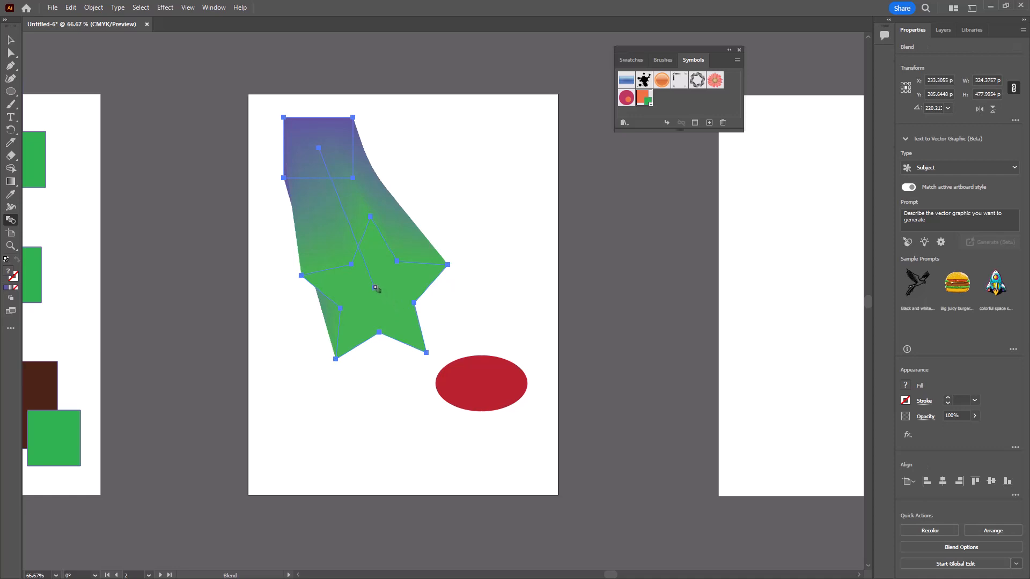
pyautogui.click(493, 384)
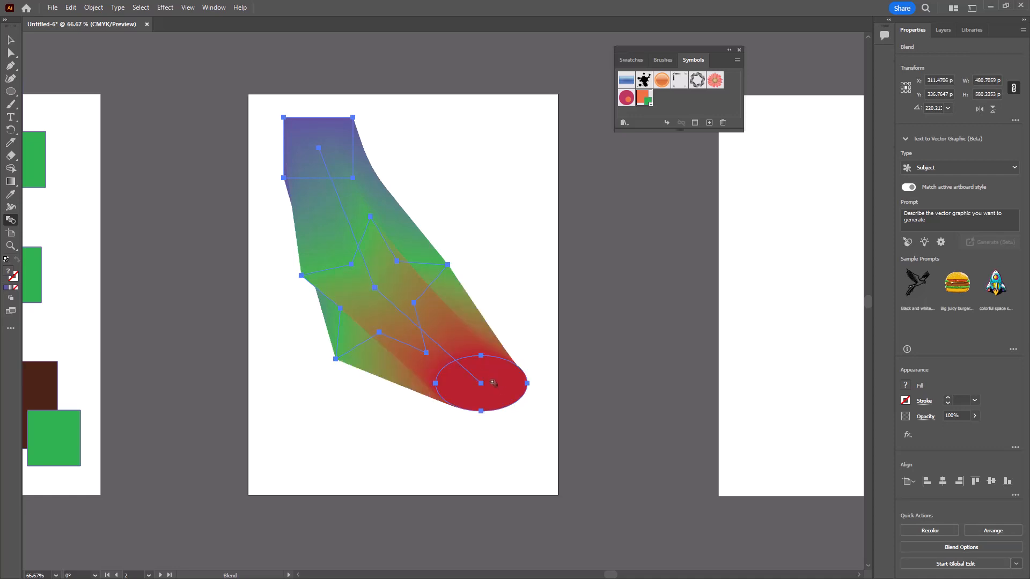
pyautogui.click(10, 40)
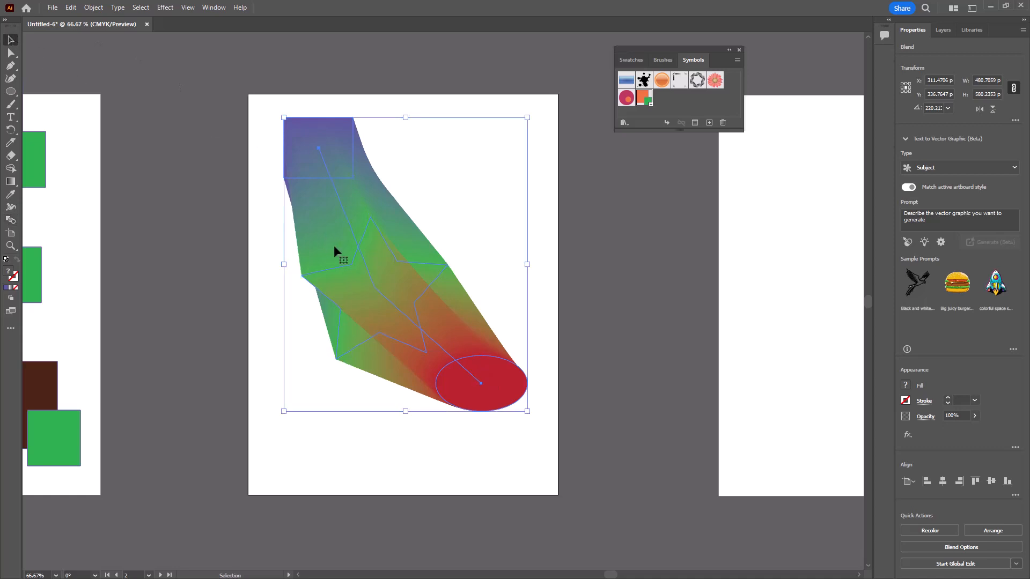
pyautogui.click(539, 146)
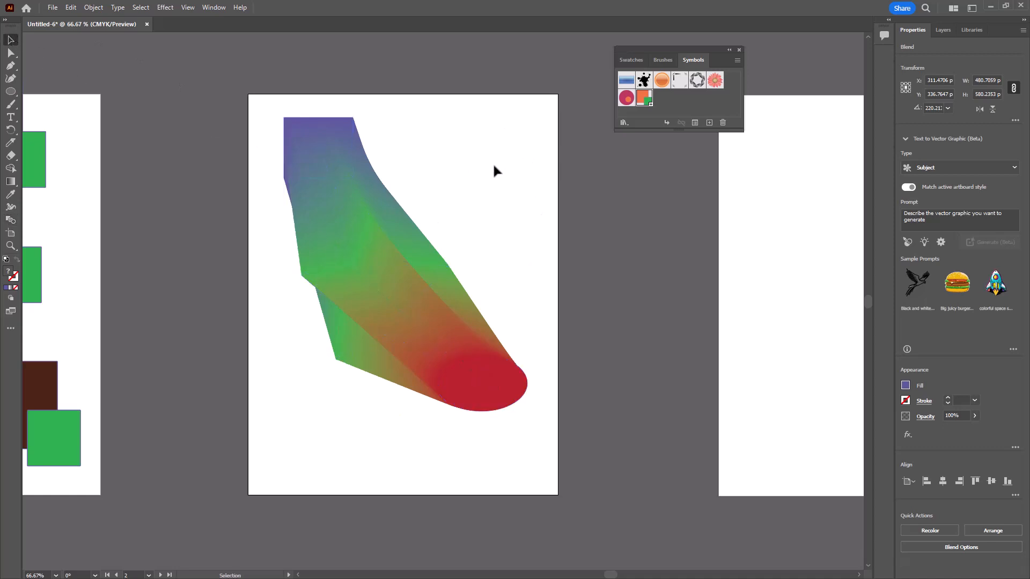
# Step: Isolate the blend, reposition its green star from the middle to the artboard's upper-right area, and enlarge it to about 307 x 295 pt
pyautogui.click(369, 262)
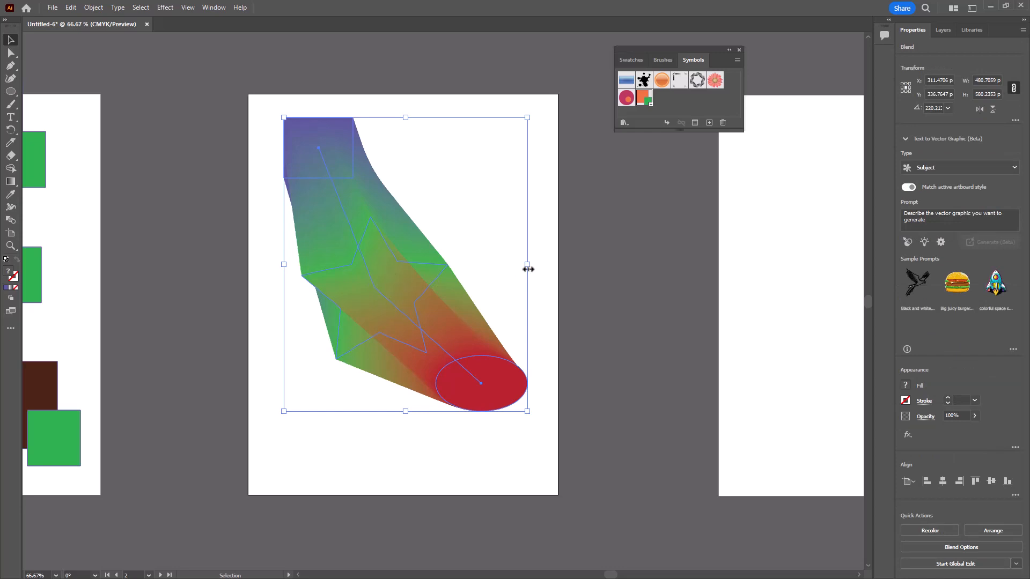
pyautogui.click(486, 272)
pyautogui.doubleClick(390, 278)
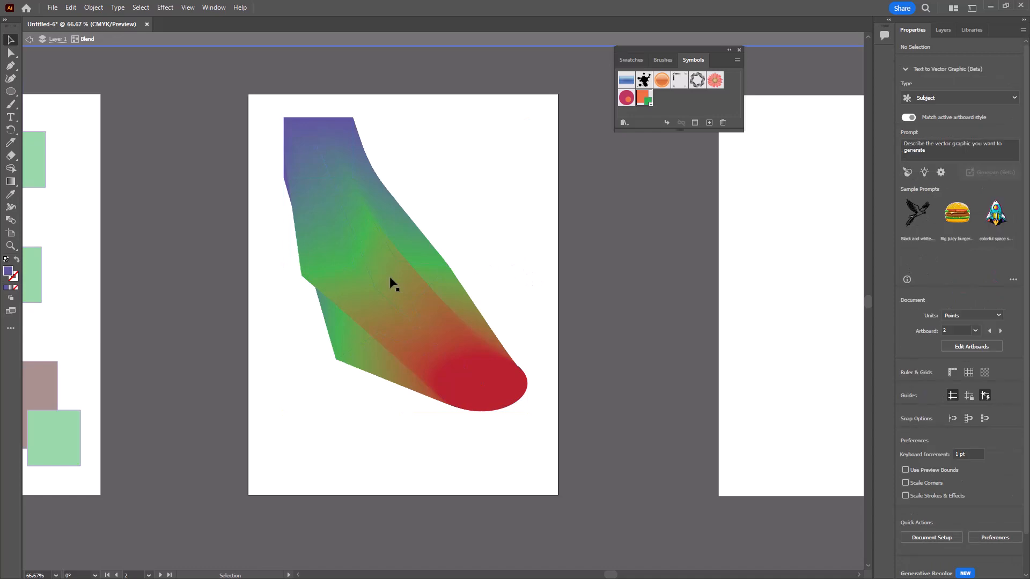
pyautogui.click(390, 278)
pyautogui.moveTo(390, 275); pyautogui.dragTo(242, 343)
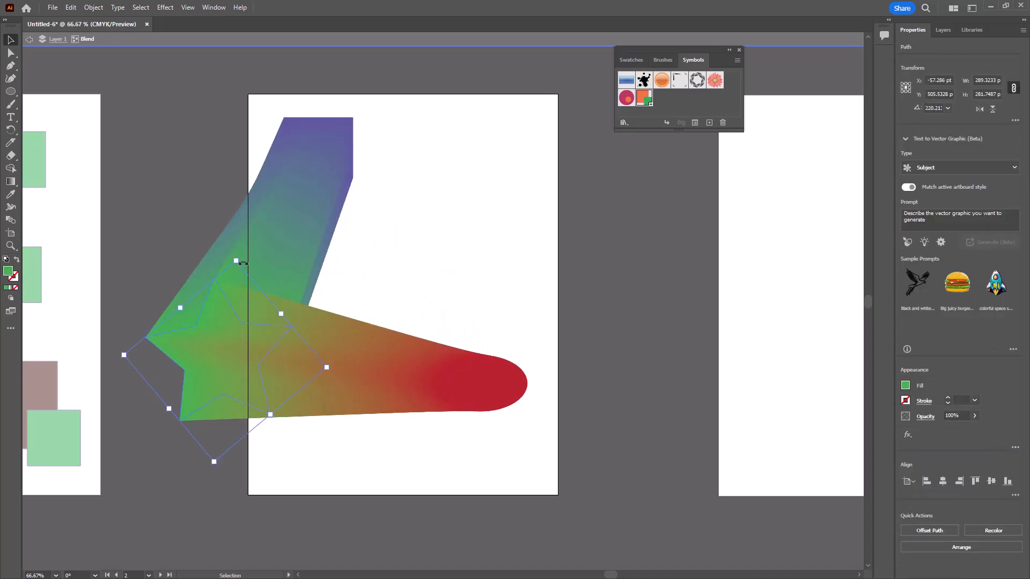
pyautogui.moveTo(237, 258)
pyautogui.mouseDown()
pyautogui.moveTo(214, 391)
pyautogui.moveTo(289, 338)
pyautogui.moveTo(217, 343)
pyautogui.moveTo(216, 280)
pyautogui.moveTo(253, 253)
pyautogui.mouseUp()
pyautogui.moveTo(257, 350); pyautogui.dragTo(534, 176)
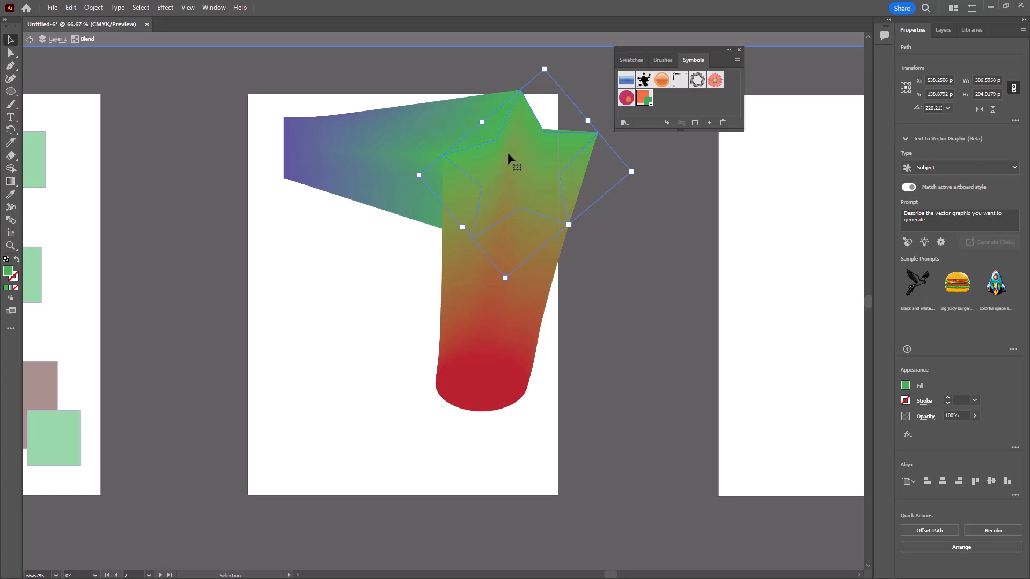
# Step: Change the fill of the blend's star to dark green (083D0B)
pyautogui.doubleClick(9, 272)
pyautogui.click(702, 209)
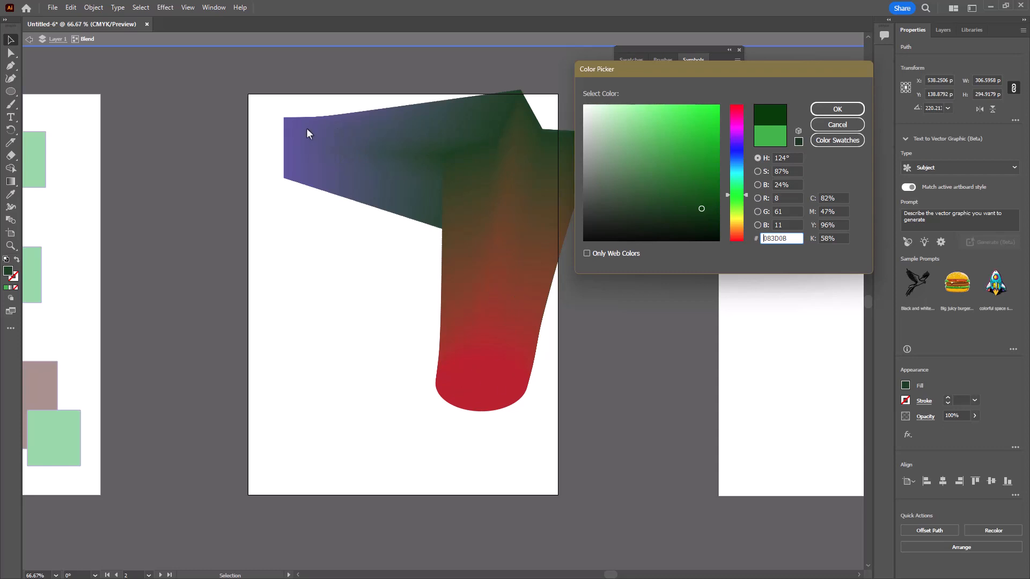
pyautogui.click(838, 109)
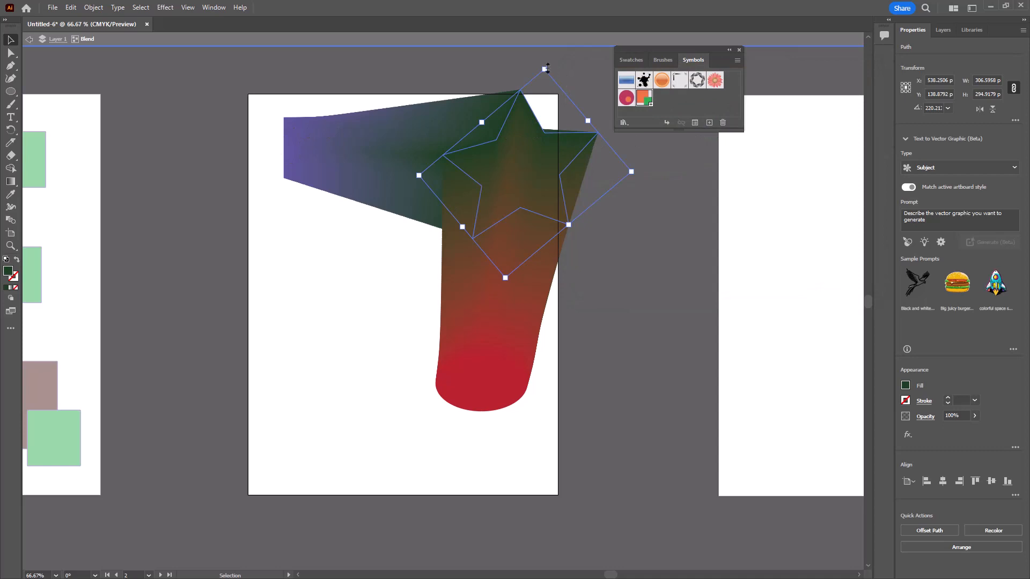
# Step: Shrink the blend's star slightly and rotate it about 27 degrees, then leave the blend's isolation mode
pyautogui.moveTo(544, 68); pyautogui.dragTo(502, 84)
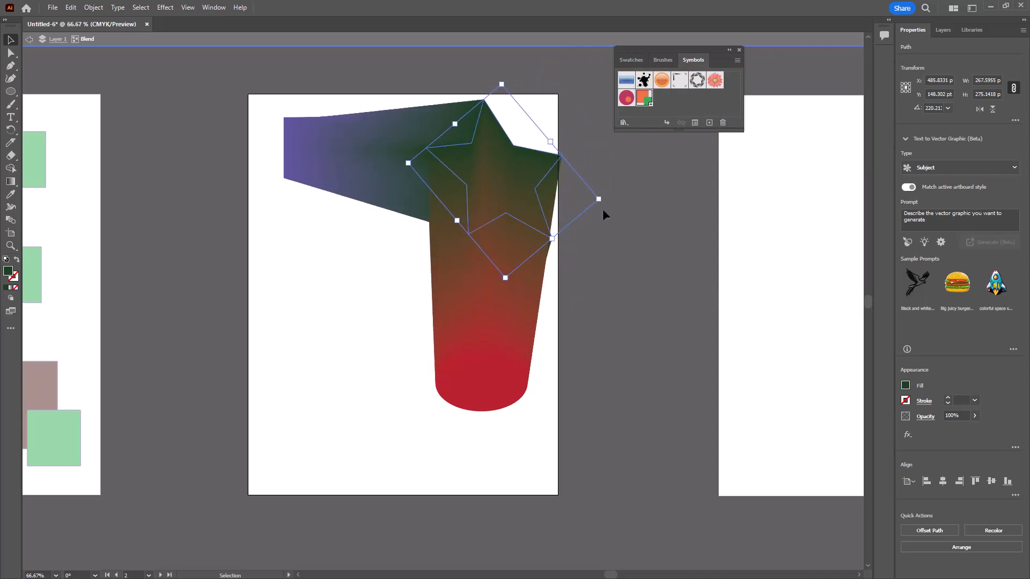
pyautogui.moveTo(601, 206); pyautogui.dragTo(608, 154)
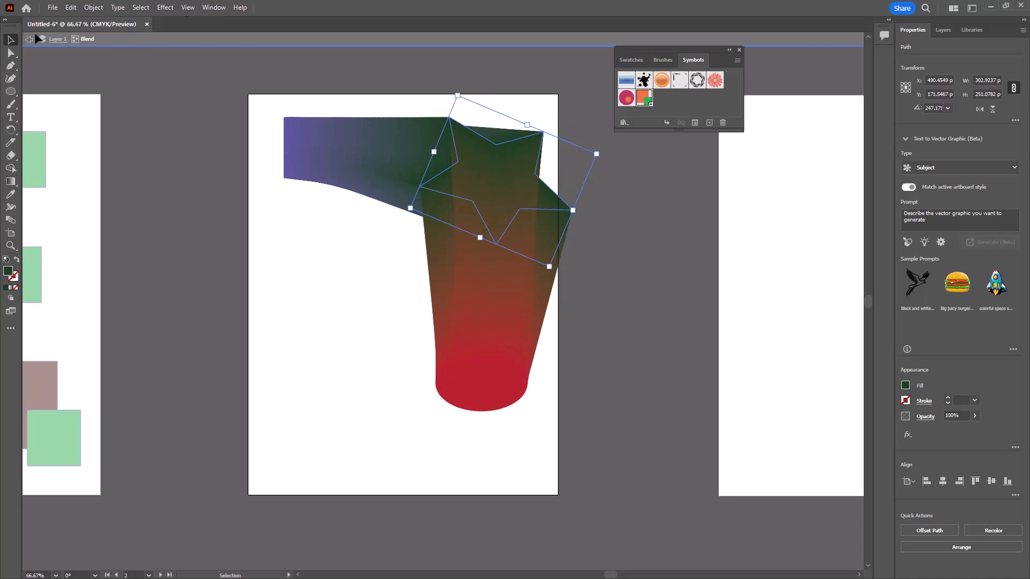
pyautogui.click(389, 161)
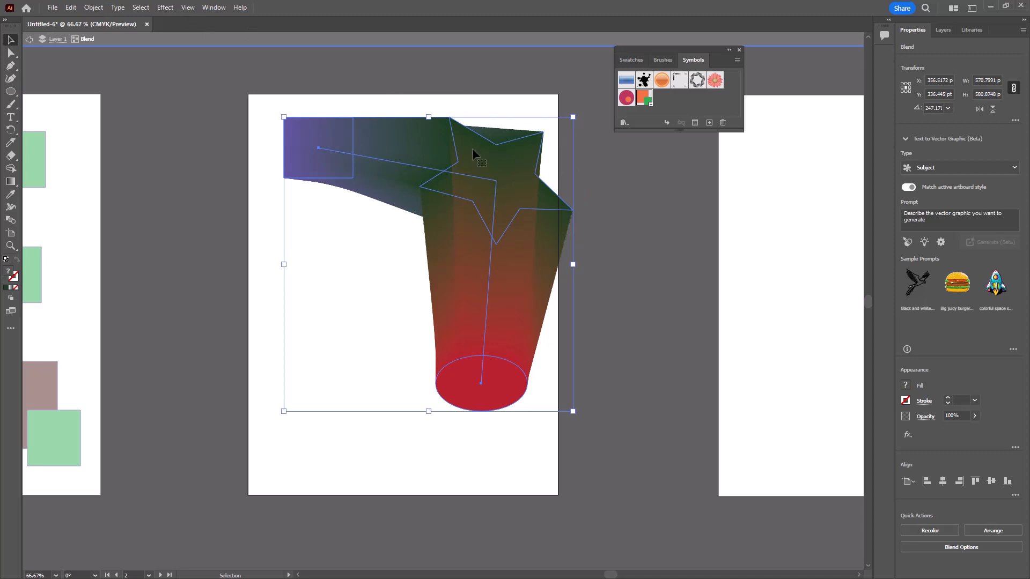
pyautogui.click(134, 69)
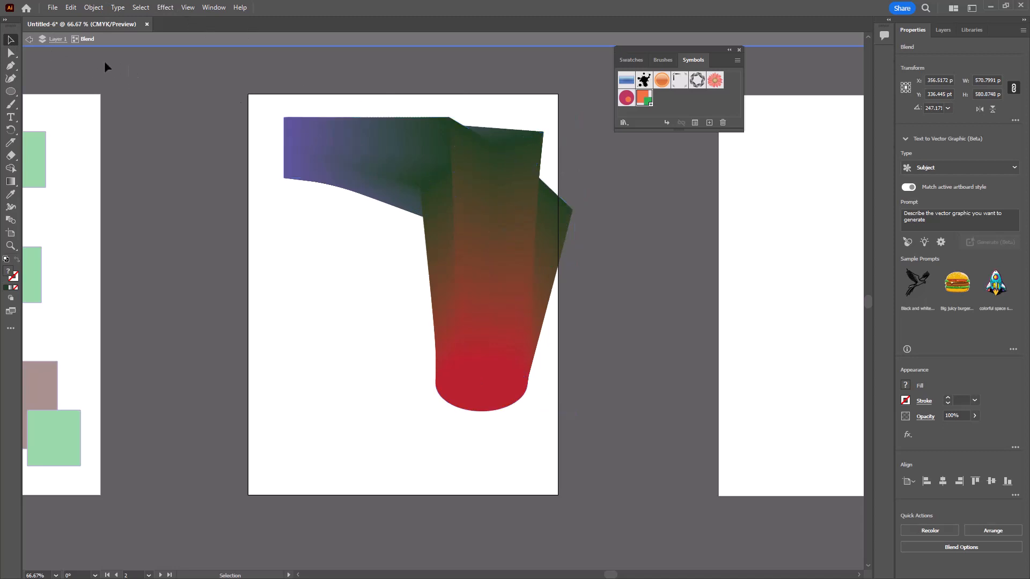
pyautogui.click(30, 39)
# Step: Try an opacity of 51% on the star inside the blend, then restore it to 100%
pyautogui.click(494, 178)
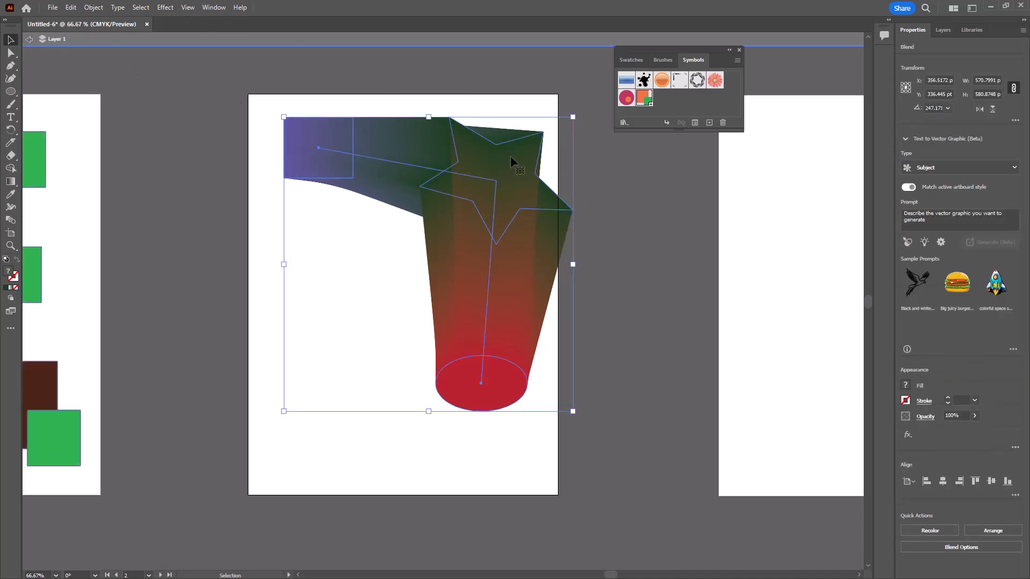
pyautogui.doubleClick(510, 156)
pyautogui.click(511, 157)
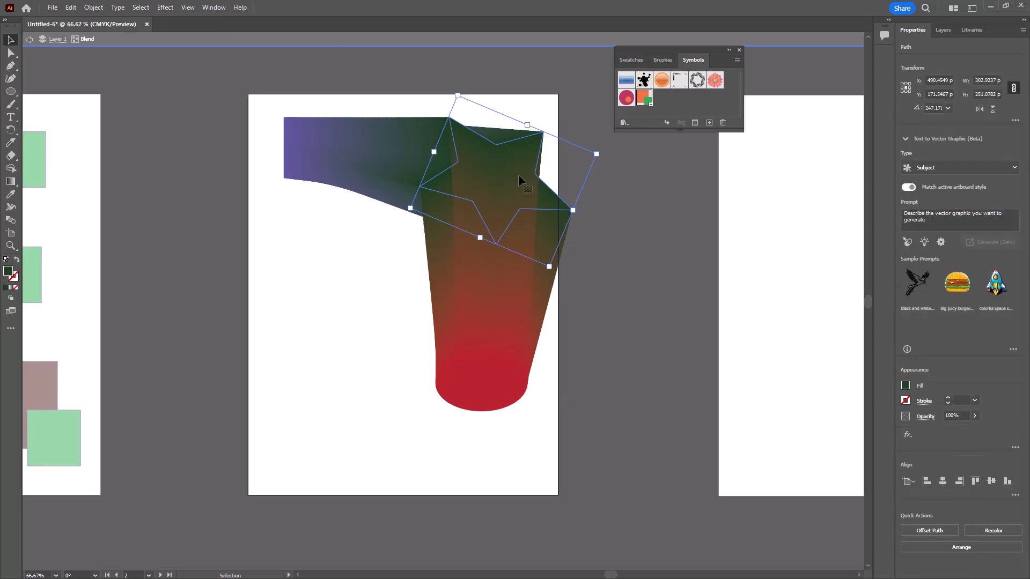
pyautogui.click(974, 416)
pyautogui.moveTo(973, 430); pyautogui.dragTo(953, 431)
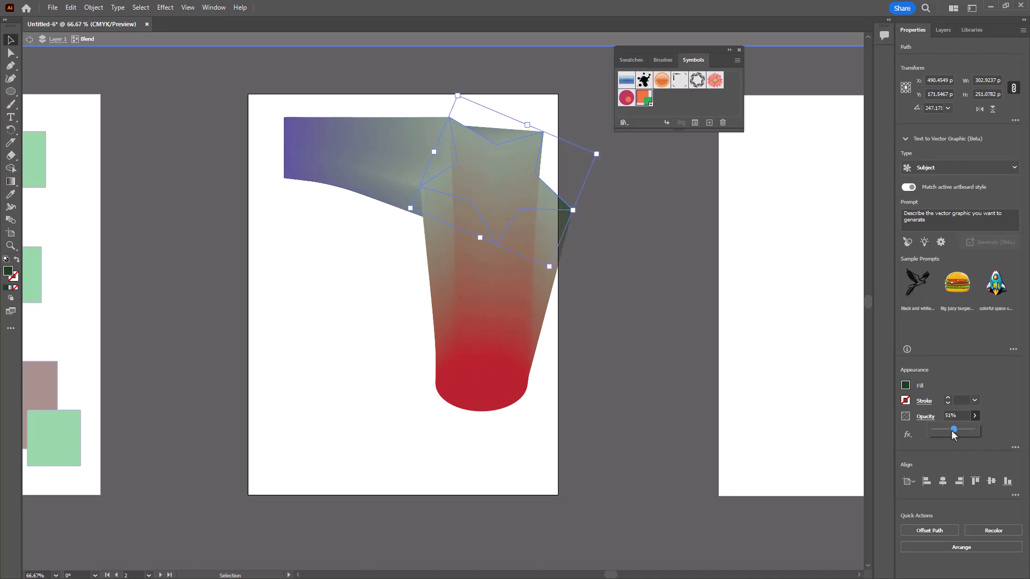
pyautogui.moveTo(954, 430); pyautogui.dragTo(990, 439)
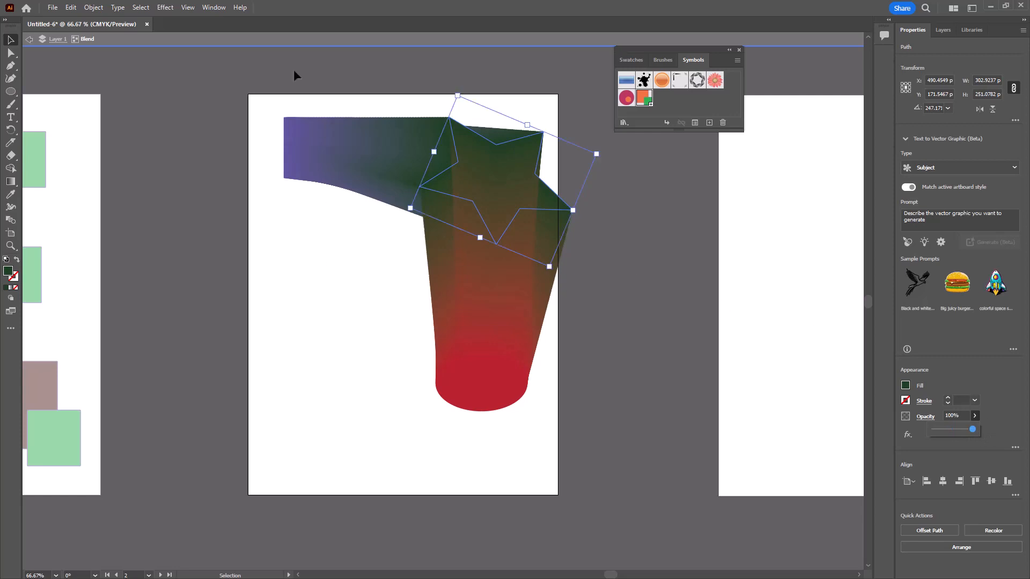
# Step: Leave the blend's isolation mode and shift the whole blend left so it lies within the second artboard
pyautogui.click(29, 39)
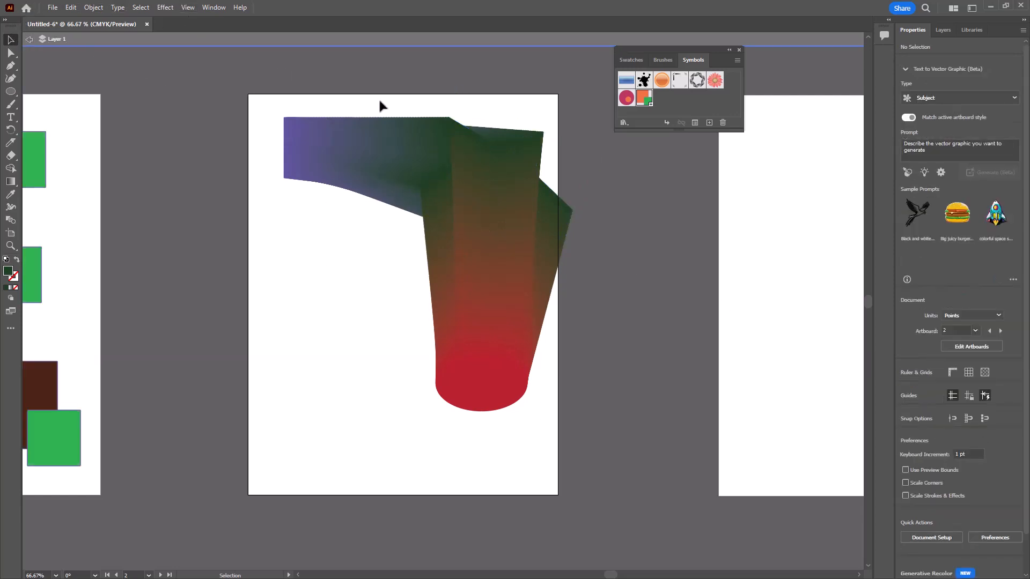
pyautogui.moveTo(497, 184); pyautogui.dragTo(466, 181)
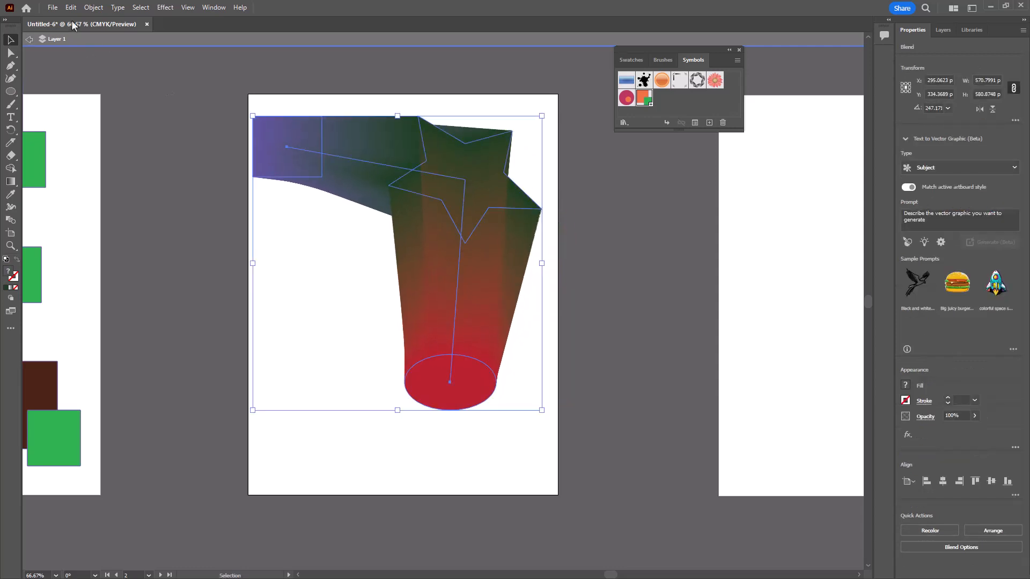
# Step: Set the blend's spacing to Specified Steps with 8 steps
pyautogui.click(91, 8)
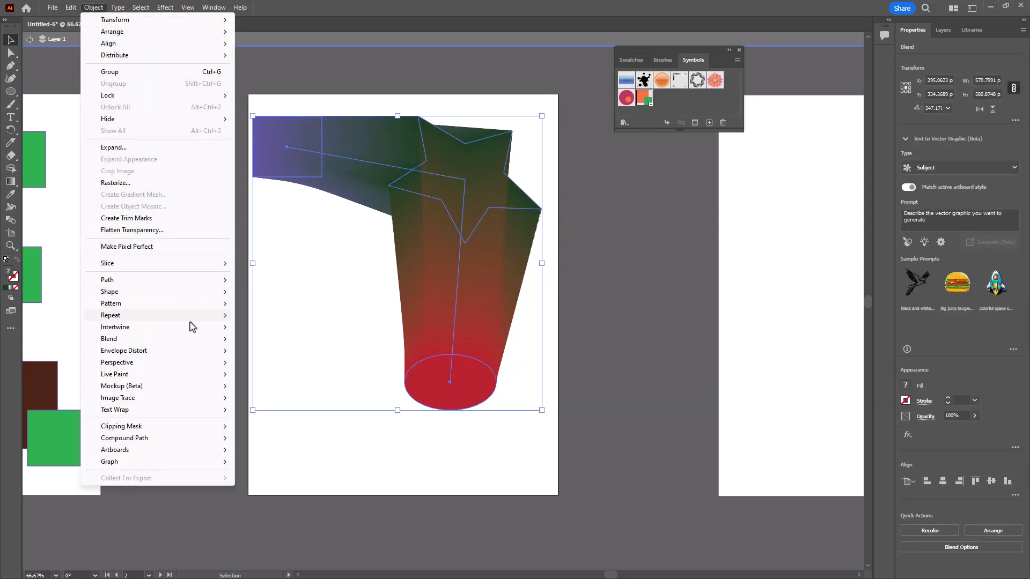
pyautogui.moveTo(173, 338)
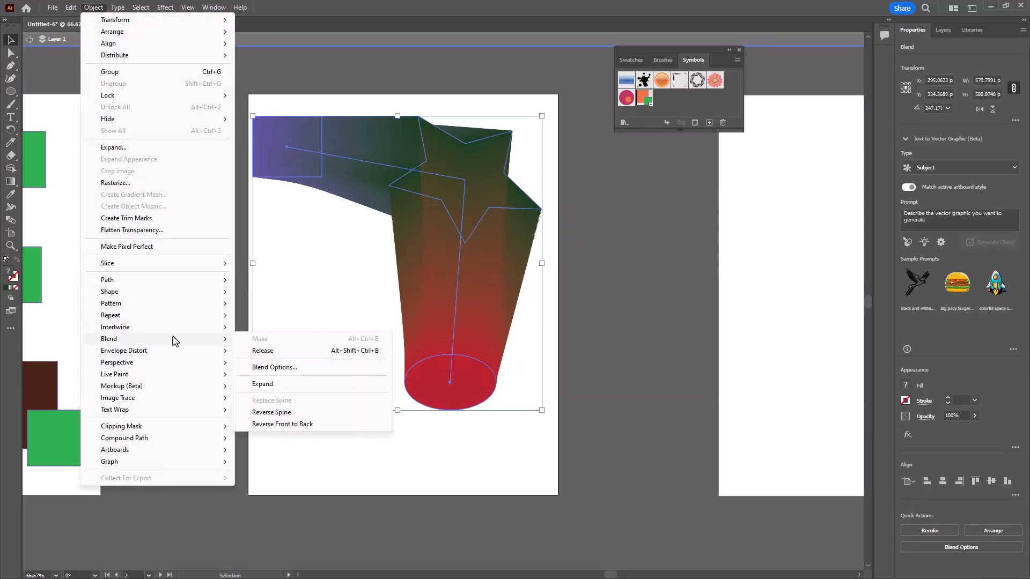
pyautogui.click(300, 368)
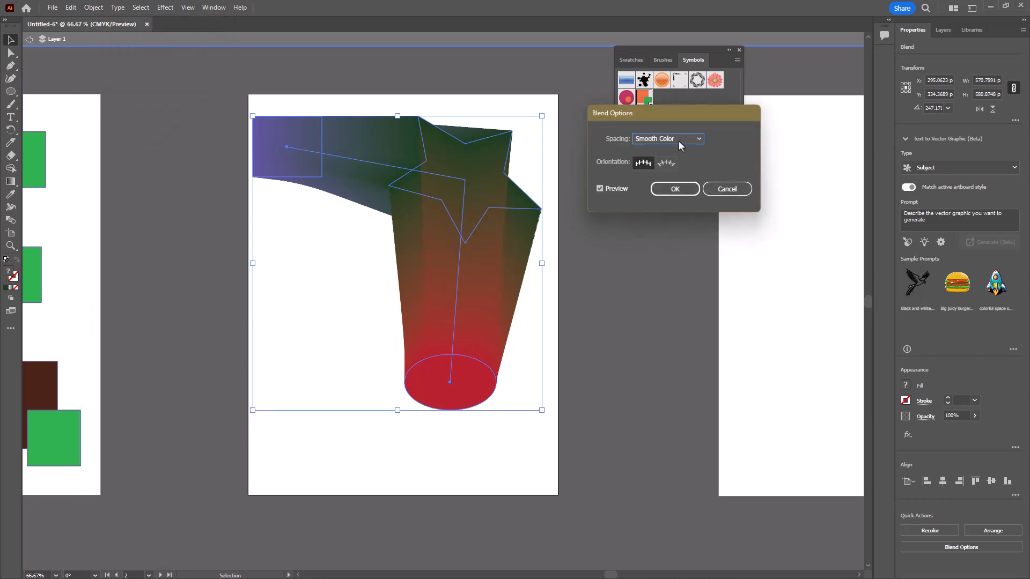
pyautogui.click(643, 142)
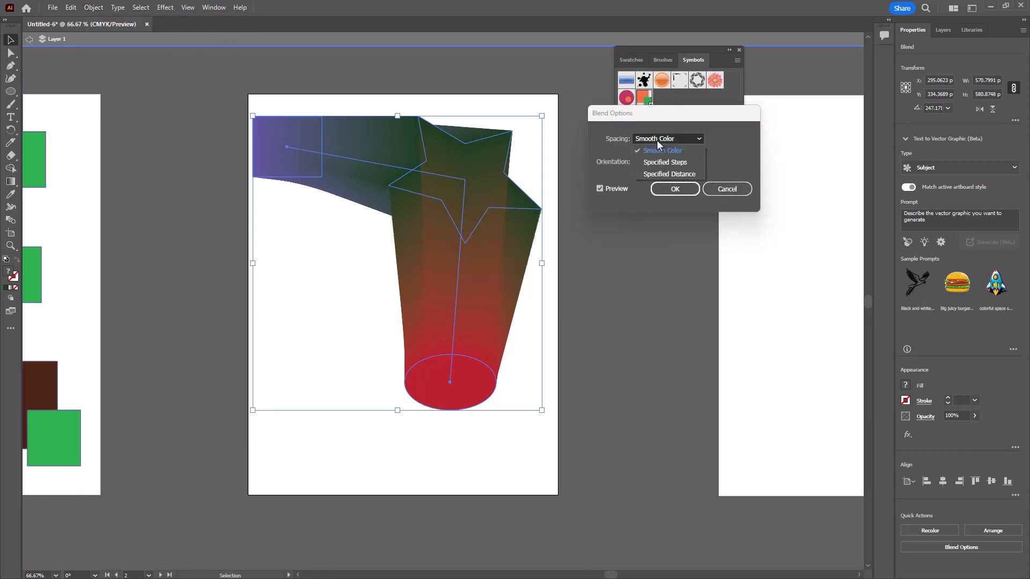
pyautogui.click(682, 163)
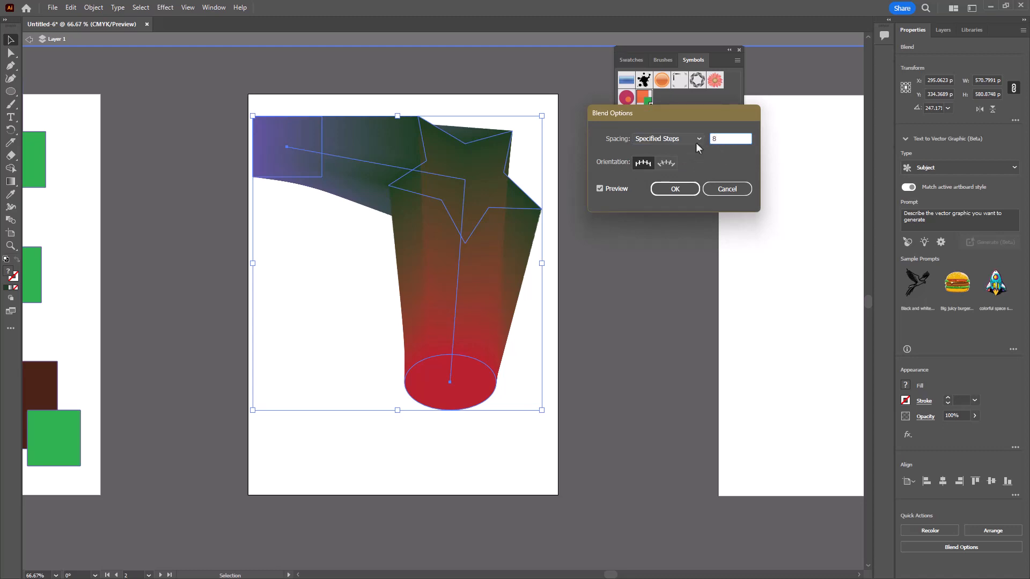
pyautogui.click(676, 189)
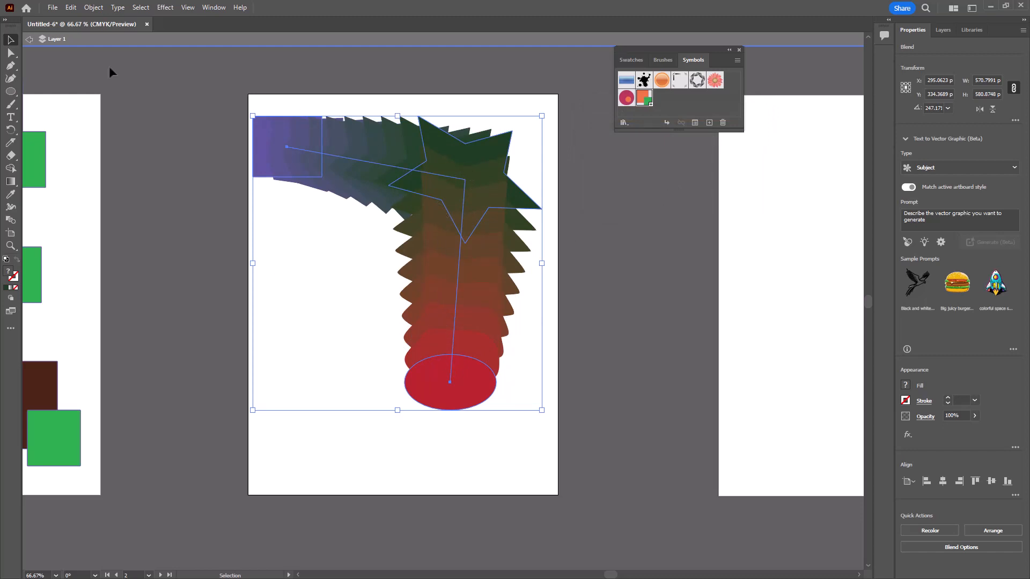
# Step: Set the blend's spacing to Specified Distance with a value of 100 pt, then deselect the blend
pyautogui.click(92, 8)
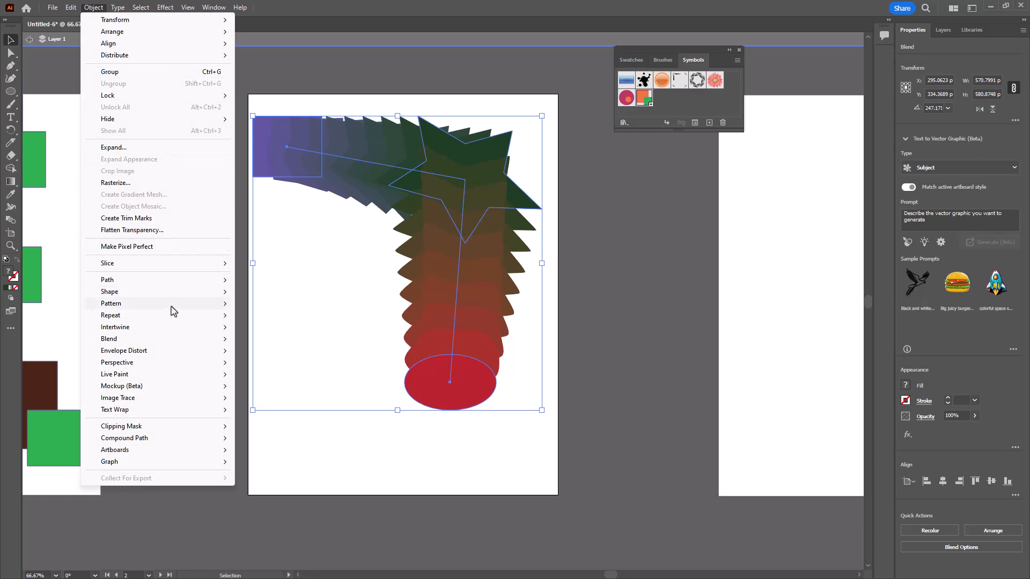
pyautogui.moveTo(167, 339)
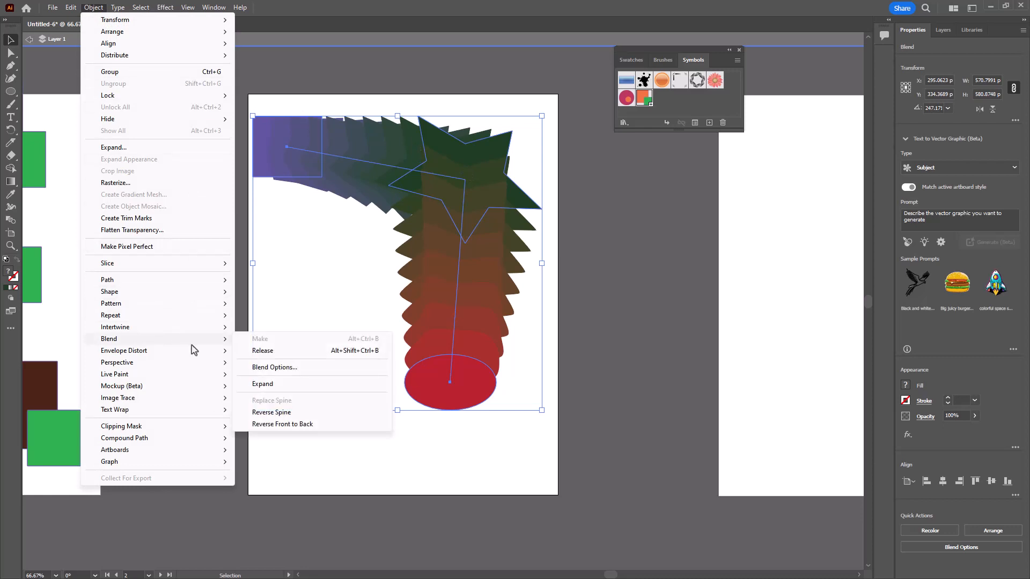
pyautogui.click(289, 368)
pyautogui.click(665, 140)
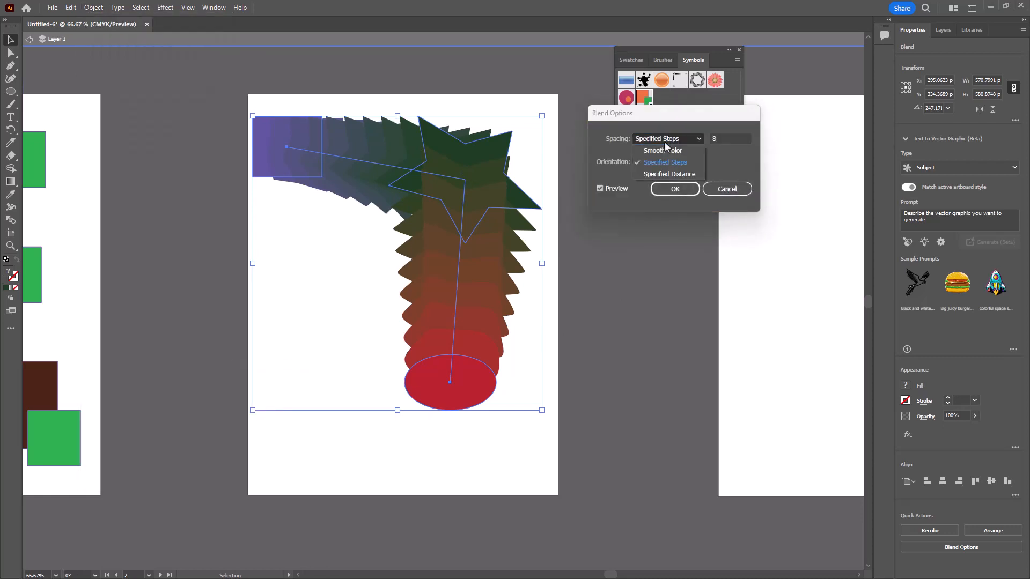
pyautogui.click(675, 173)
pyautogui.click(713, 138)
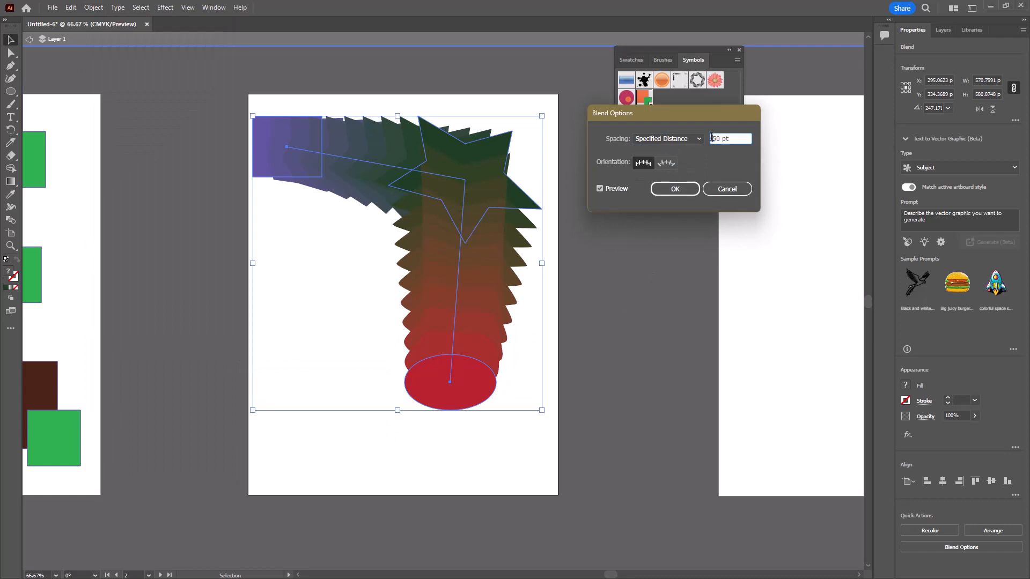
pyautogui.moveTo(721, 138); pyautogui.dragTo(689, 138)
pyautogui.write('100')
pyautogui.click(677, 188)
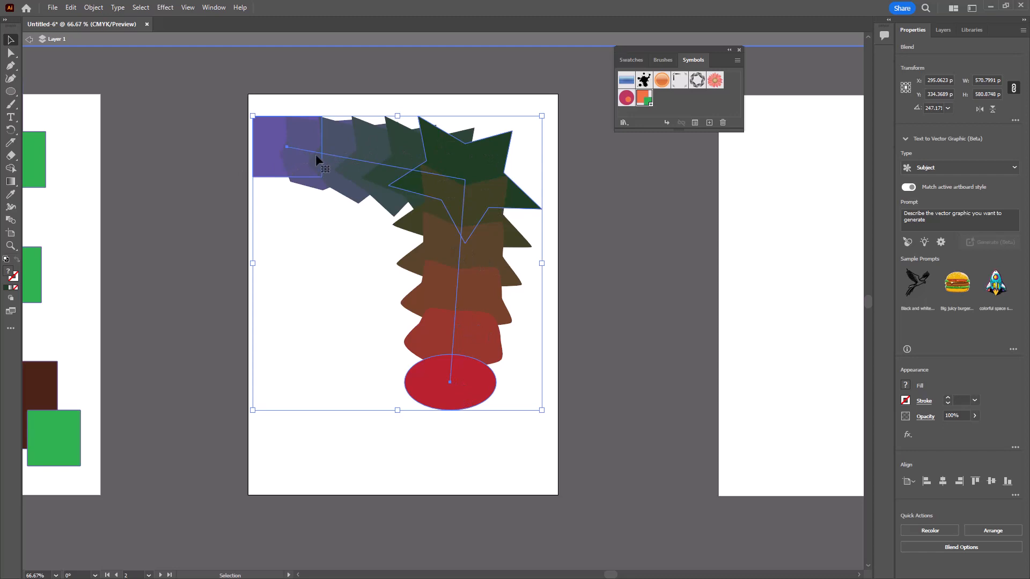
pyautogui.click(489, 453)
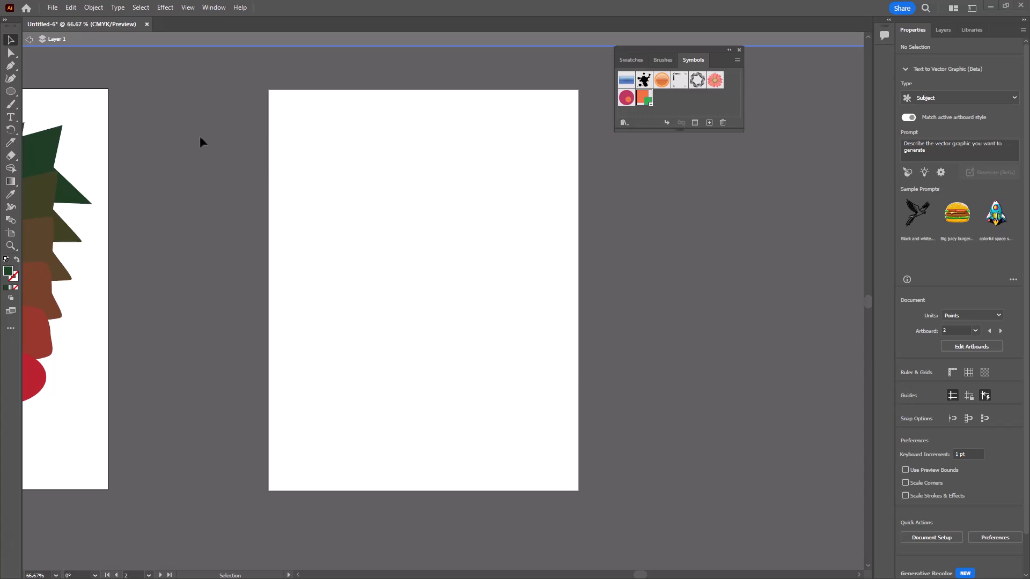
# Step: Draw a dark green rectangle about 519 x 681 pt on the third artboard, then deselect it
pyautogui.click(11, 91)
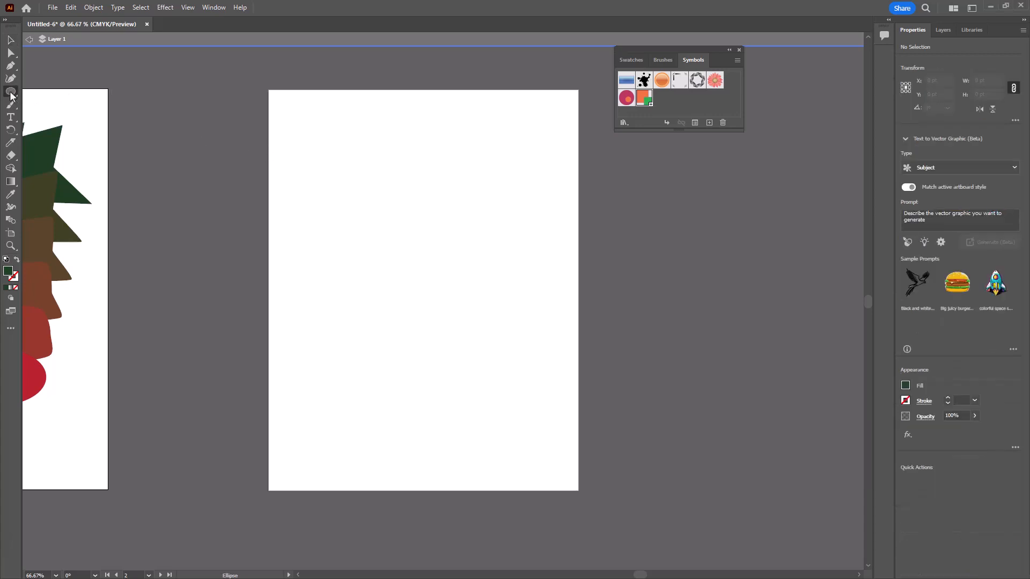
pyautogui.moveTo(10, 91); pyautogui.dragTo(56, 91)
pyautogui.moveTo(296, 110); pyautogui.dragTo(558, 455)
pyautogui.click(11, 40)
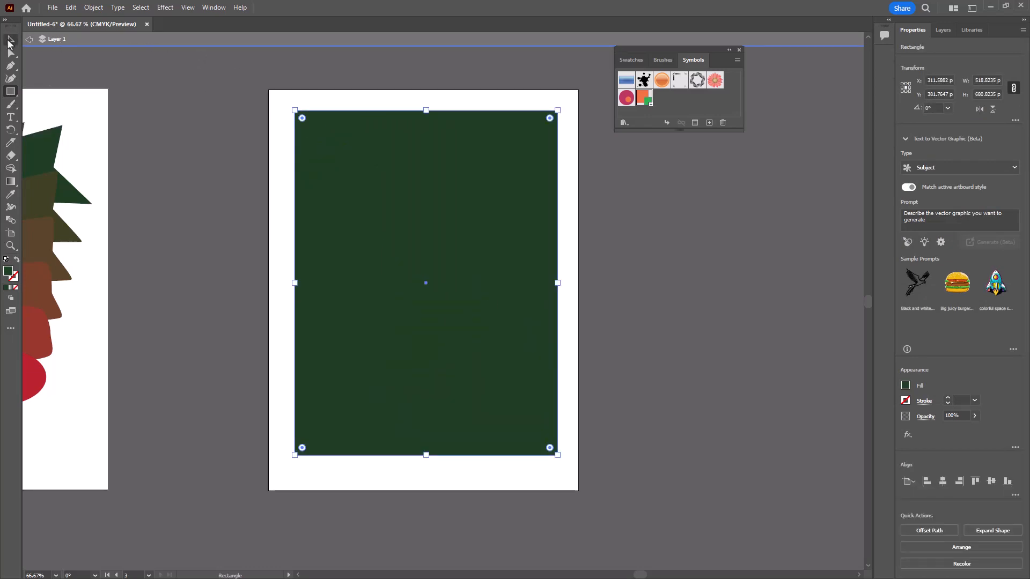
pyautogui.click(95, 75)
# Step: Activate the Gradient tool, show the gradient settings beside the third artboard, and choose the white-to-black linear gradient as the fill
pyautogui.click(10, 181)
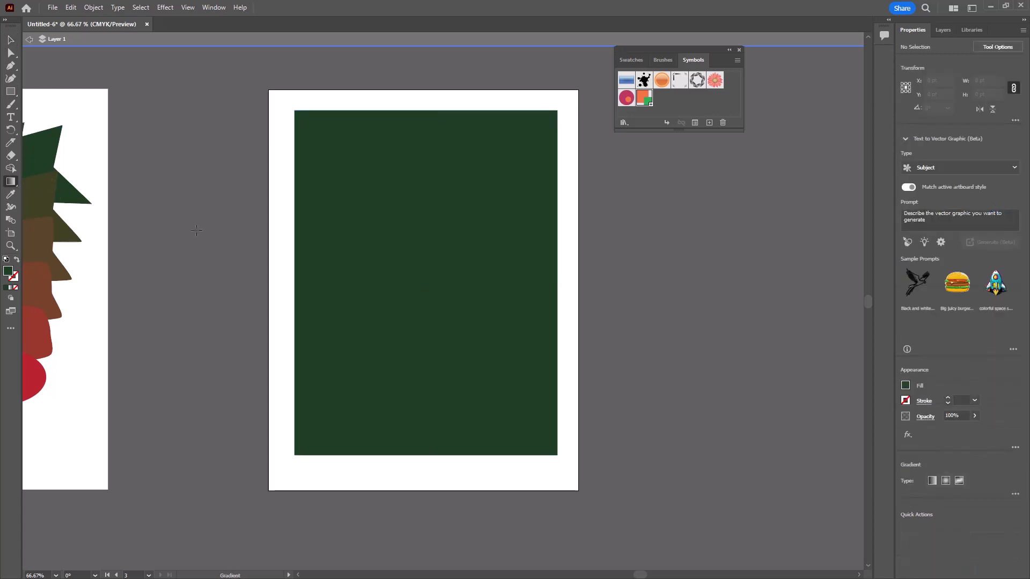
pyautogui.click(213, 8)
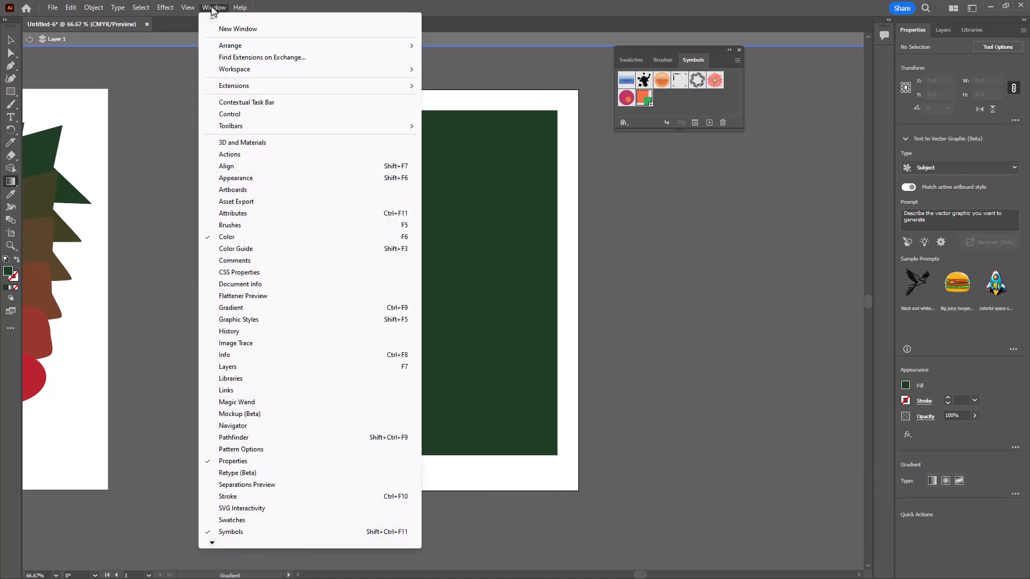
pyautogui.click(263, 309)
pyautogui.moveTo(446, 309); pyautogui.dragTo(727, 175)
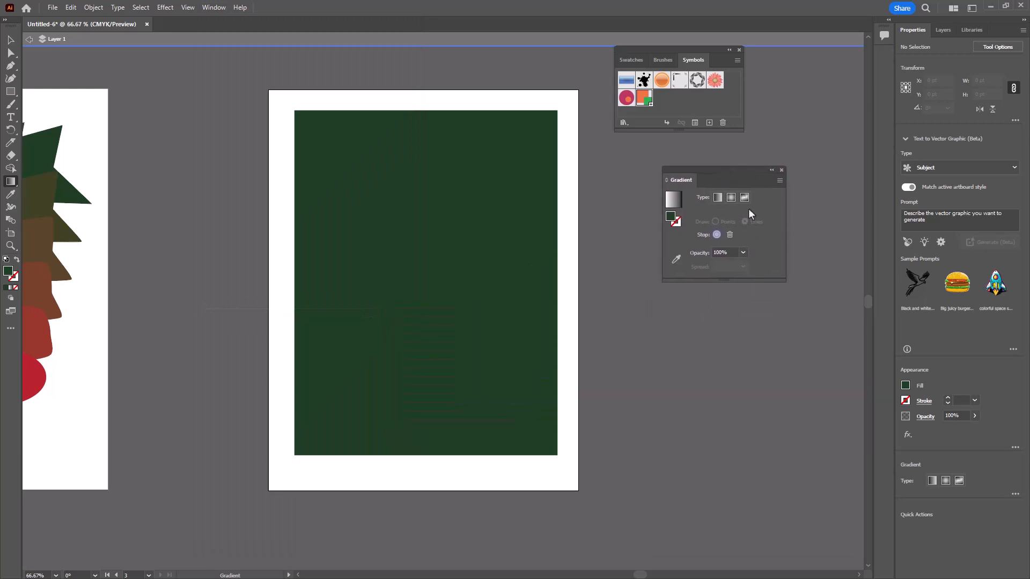
pyautogui.click(746, 199)
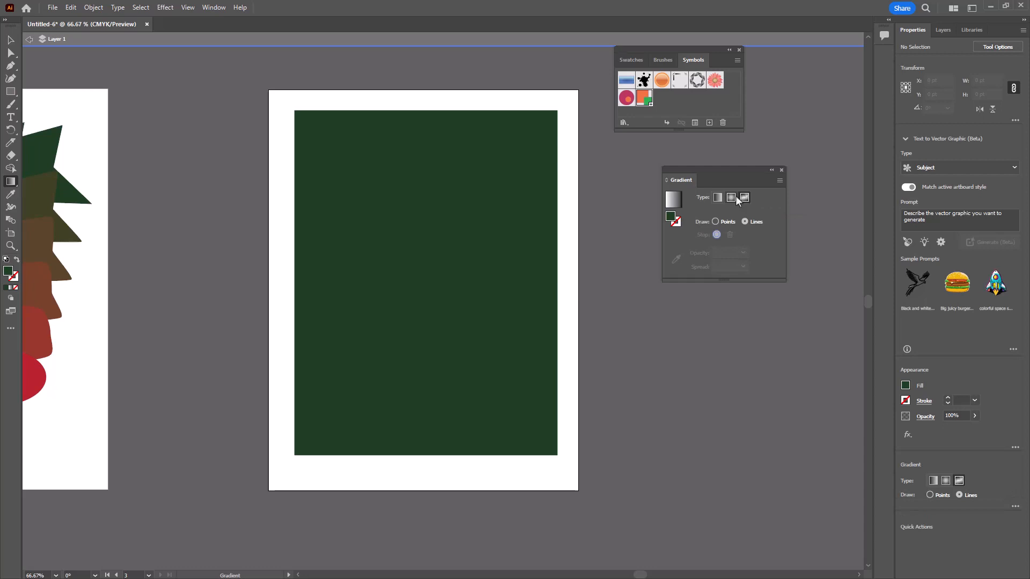
pyautogui.click(674, 204)
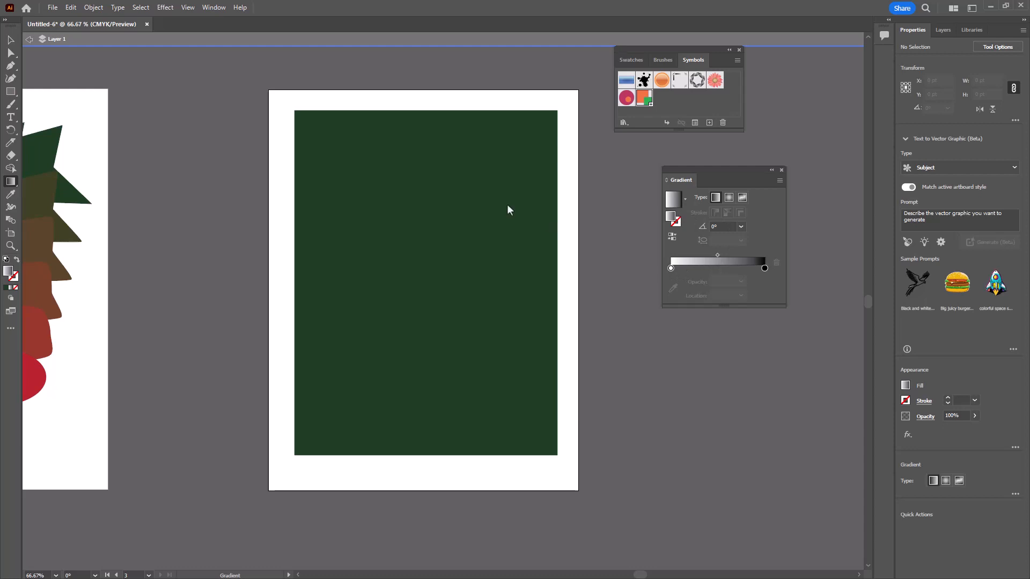
# Step: Select the dark green rectangle on the third artboard and fill it with the white-to-black linear gradient
pyautogui.click(11, 40)
pyautogui.click(485, 140)
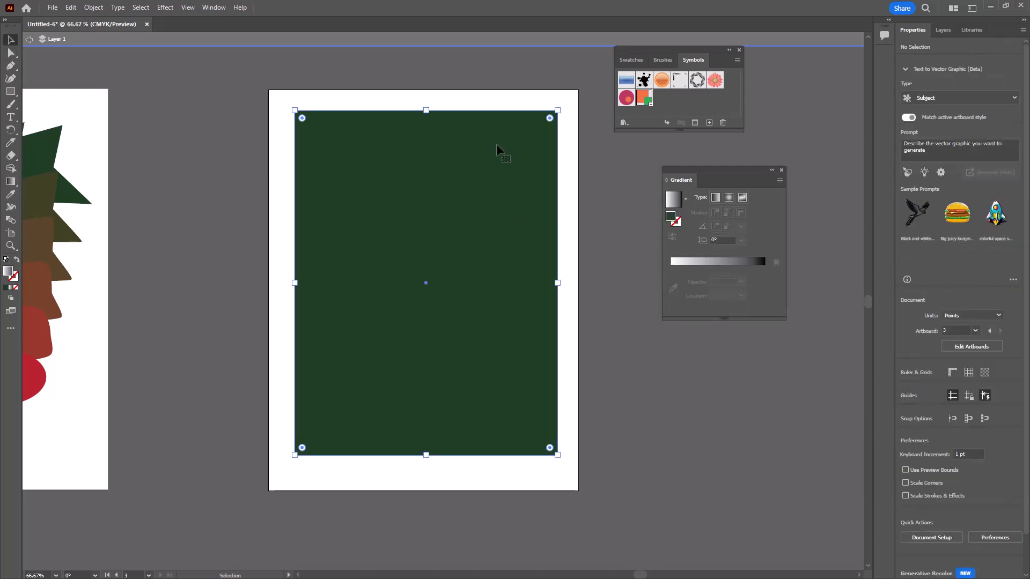
pyautogui.click(684, 267)
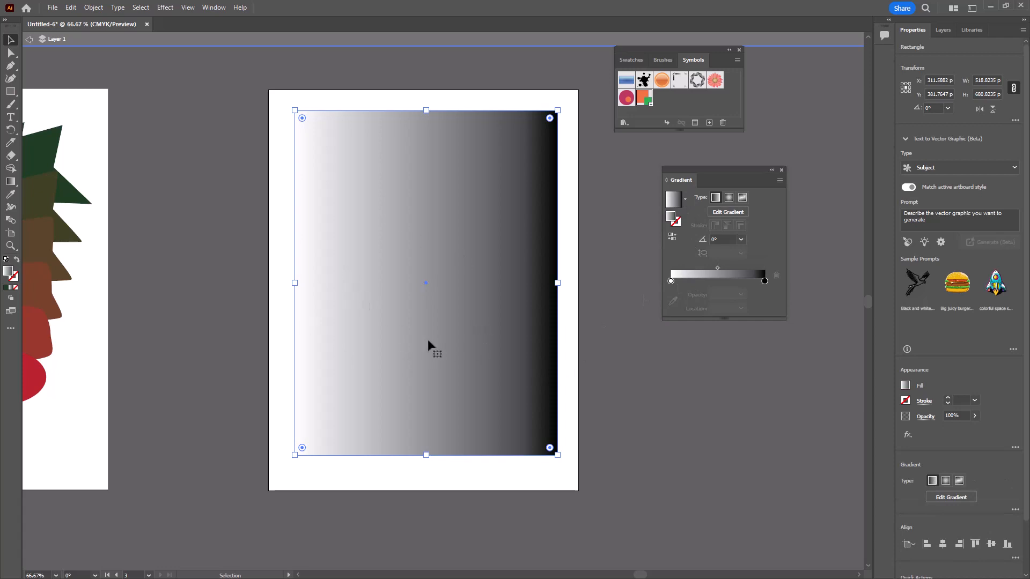
# Step: Switch the rectangle's fill to a freeform gradient drawn with Points and move the upper-left color stop inward toward the center
pyautogui.click(745, 198)
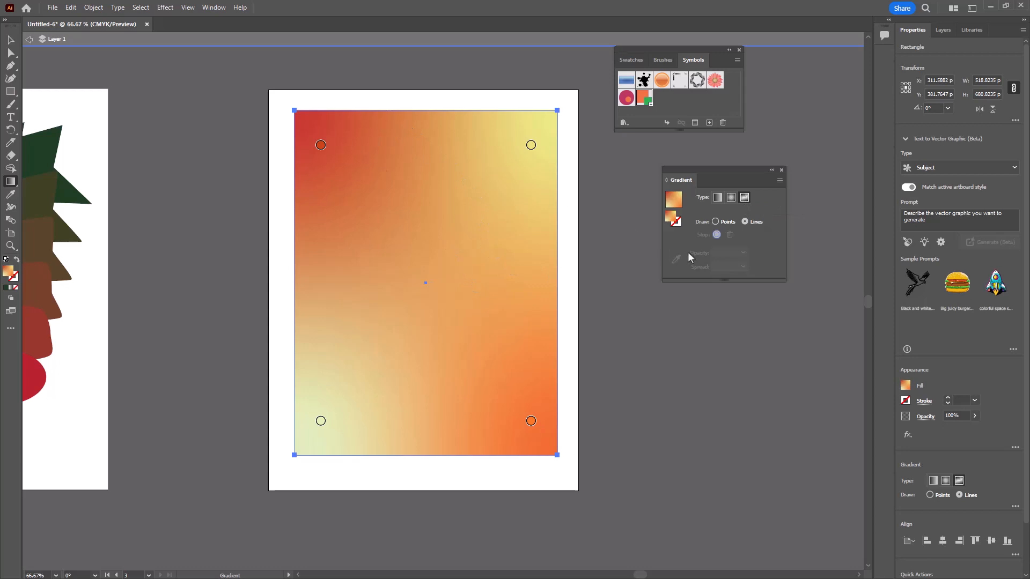
pyautogui.click(715, 221)
pyautogui.click(321, 144)
pyautogui.moveTo(321, 145); pyautogui.dragTo(364, 173)
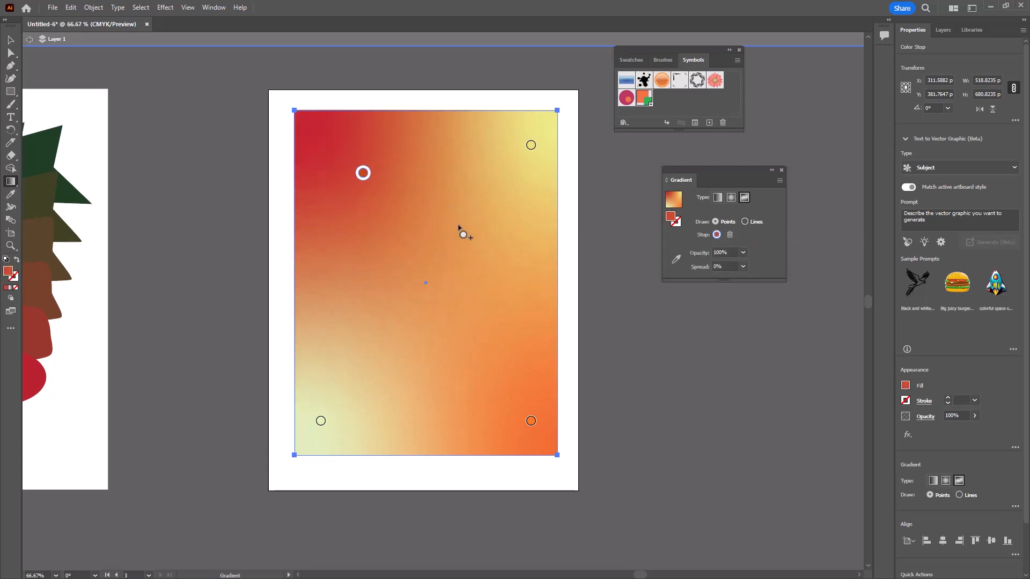
# Step: Add four red color points across the rectangle, then move the upper-middle one toward the top edge with a spread of 100%
pyautogui.click(458, 225)
pyautogui.click(314, 271)
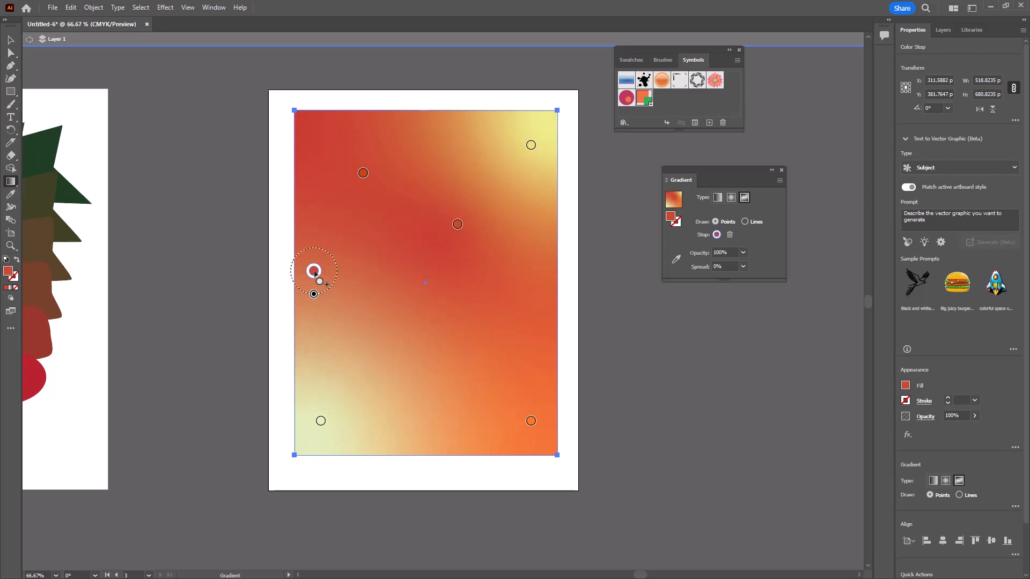
pyautogui.click(458, 387)
pyautogui.click(512, 285)
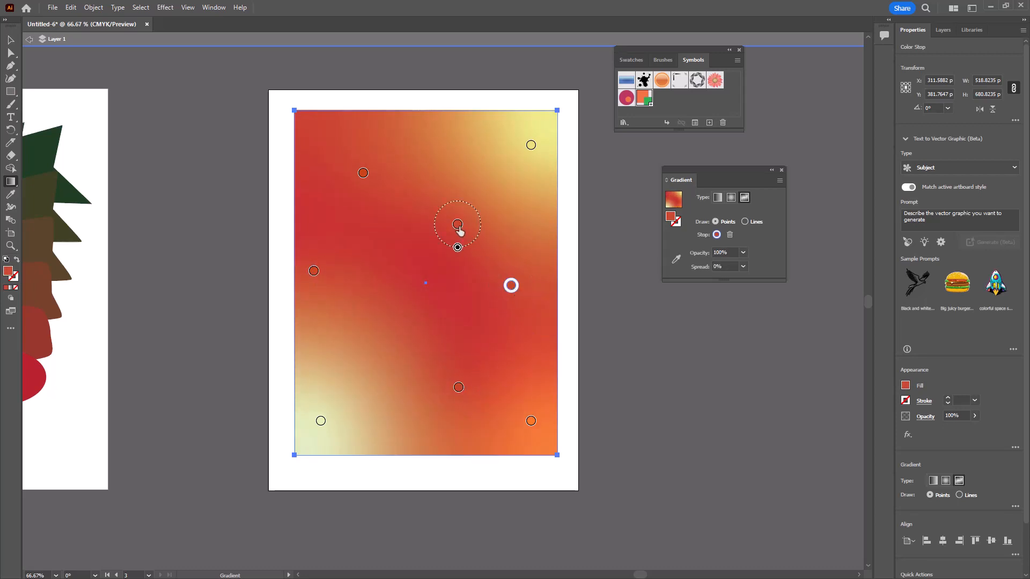
pyautogui.moveTo(457, 224); pyautogui.dragTo(435, 197)
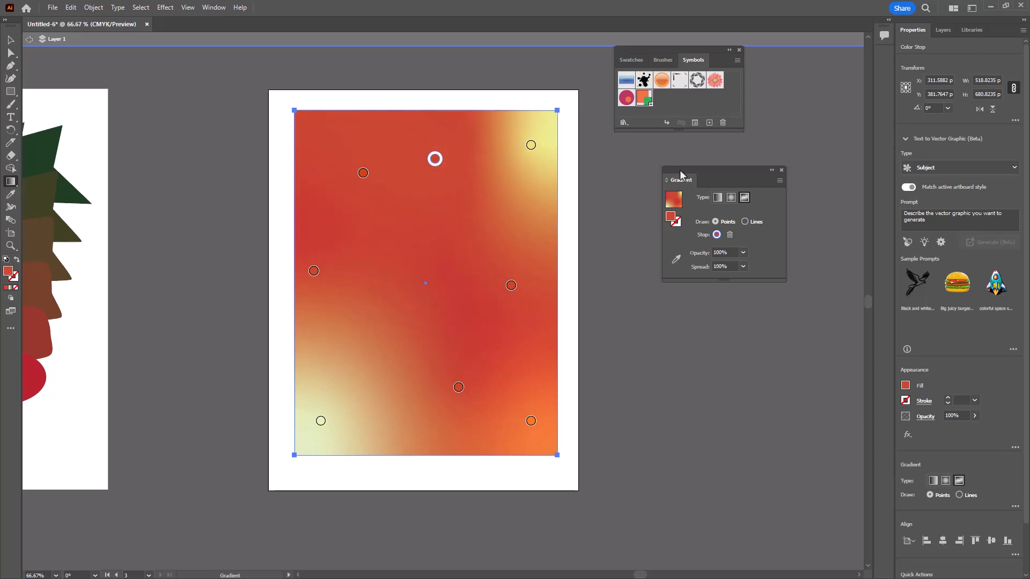
# Step: Change the color of the upper-middle gradient point to dark brown 4C180D
pyautogui.doubleClick(9, 272)
pyautogui.click(696, 200)
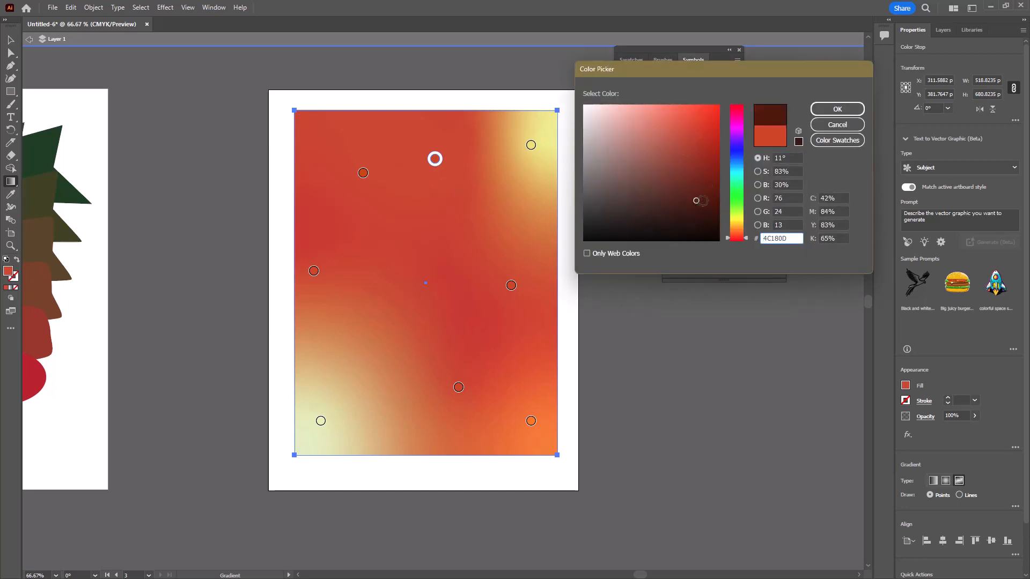
pyautogui.click(837, 109)
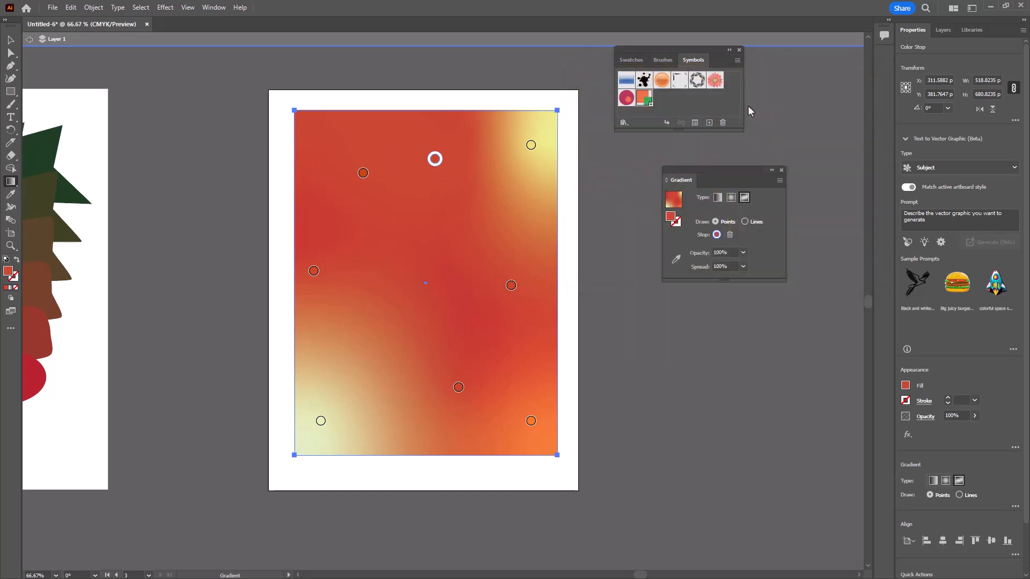
# Step: Delete the red point near the rectangle's right edge, the yellow upper-right point and the dark brown point
pyautogui.click(510, 286)
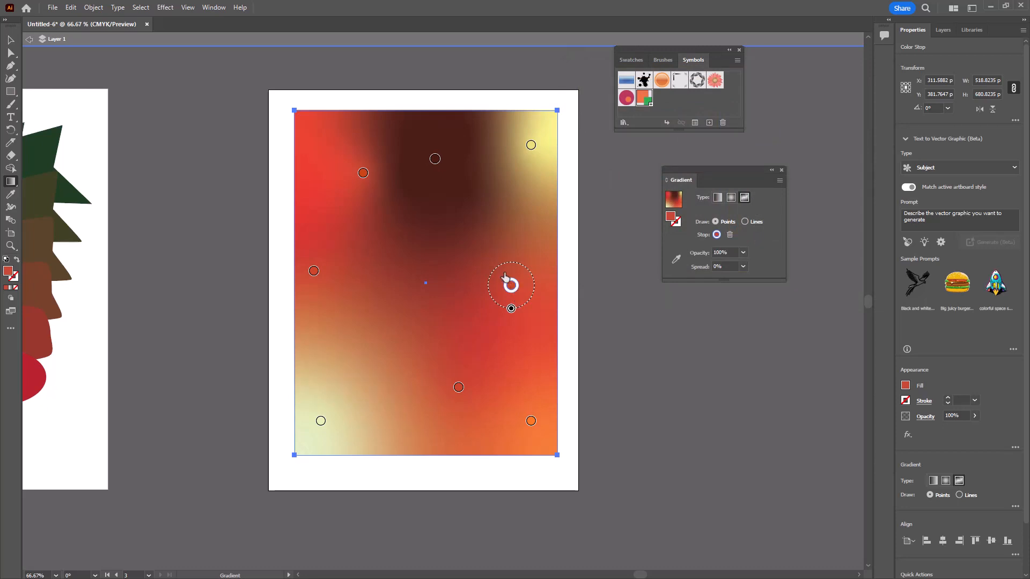
pyautogui.press('Delete')
pyautogui.click(531, 145)
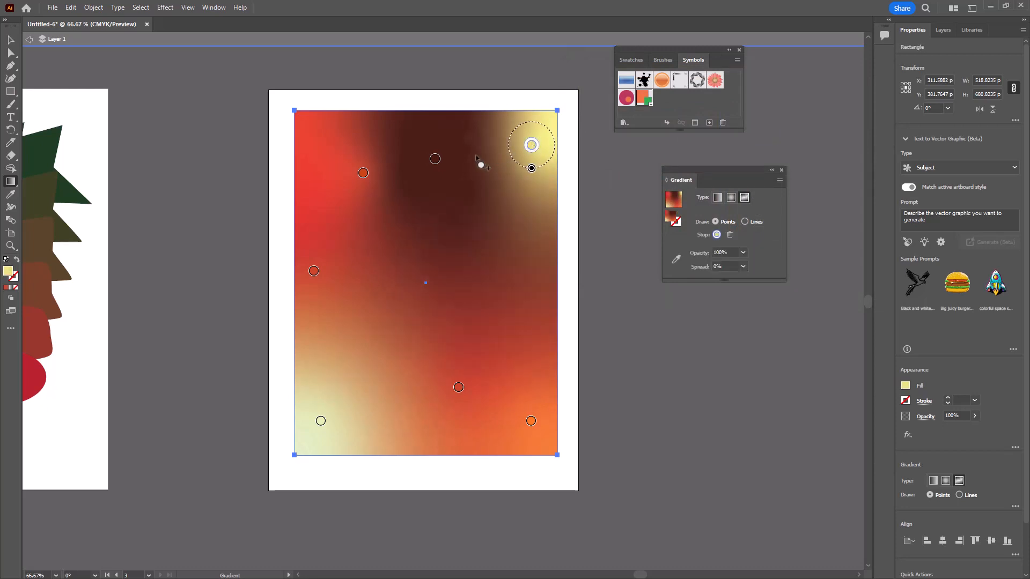
pyautogui.press('Delete')
pyautogui.click(435, 159)
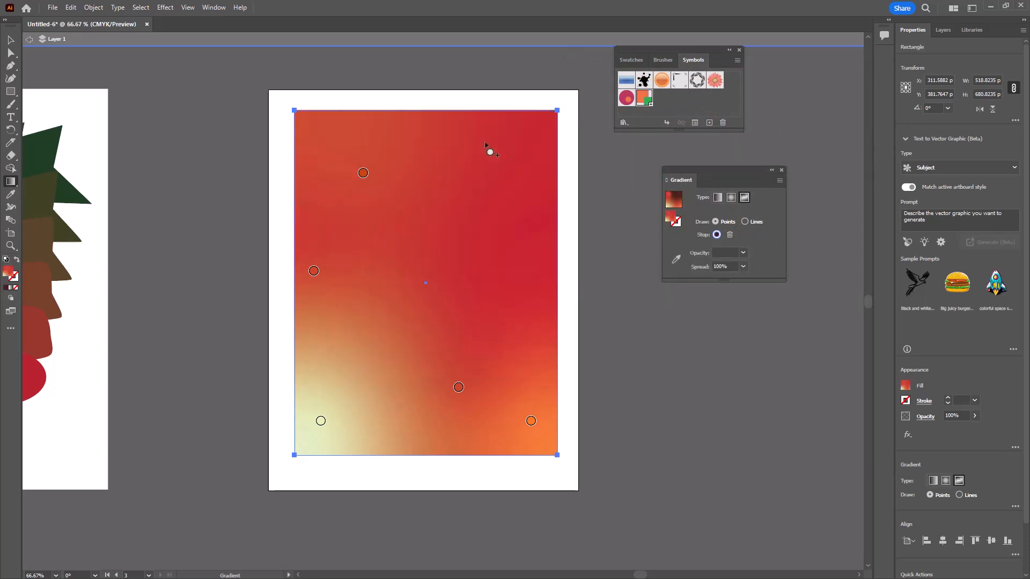
pyautogui.press('Delete')
# Step: Move the upper-left point closer to the corner, and move the lower-middle red point down before deleting it
pyautogui.moveTo(363, 172); pyautogui.dragTo(332, 141)
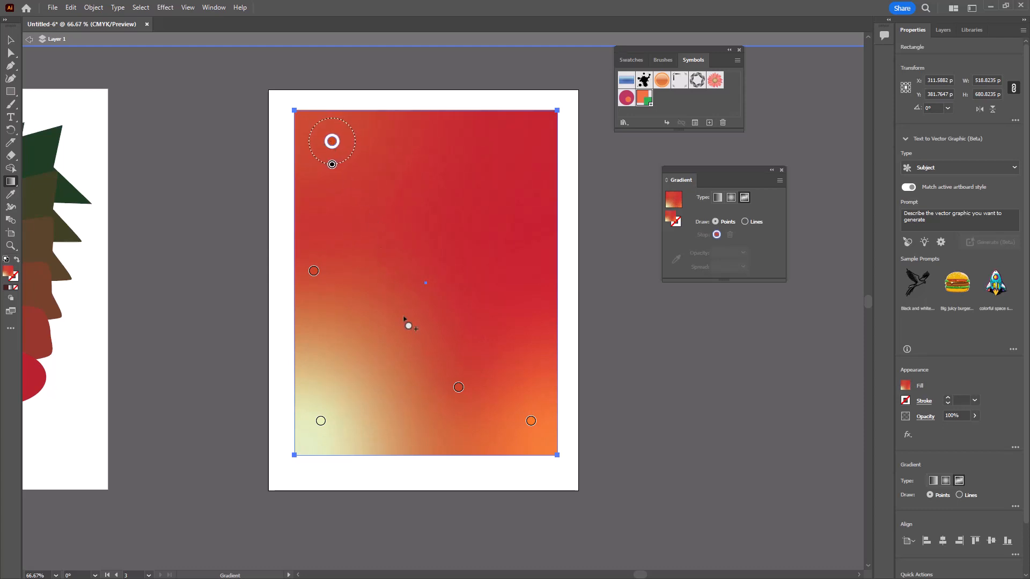
pyautogui.moveTo(460, 388); pyautogui.dragTo(432, 419)
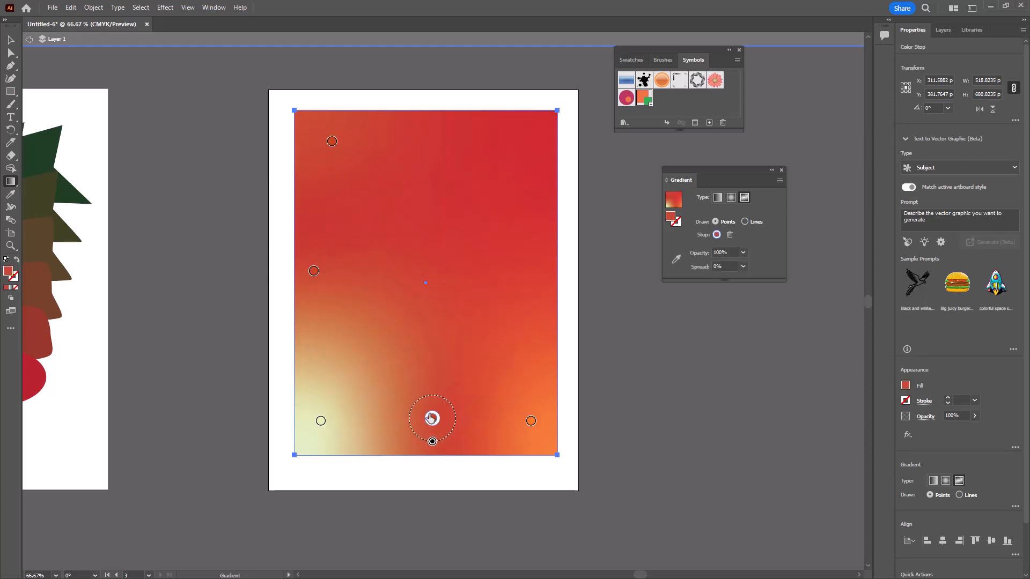
pyautogui.press('Delete')
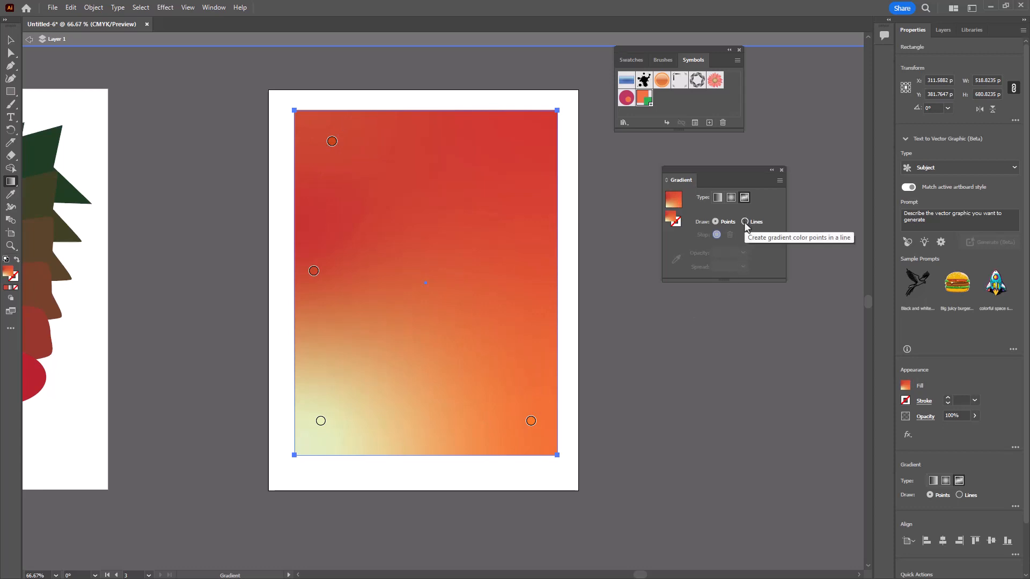
# Step: Switch the freeform gradient to Lines, draw a winding line of six white color stops across the rectangle, and leave gradient editing
pyautogui.click(745, 222)
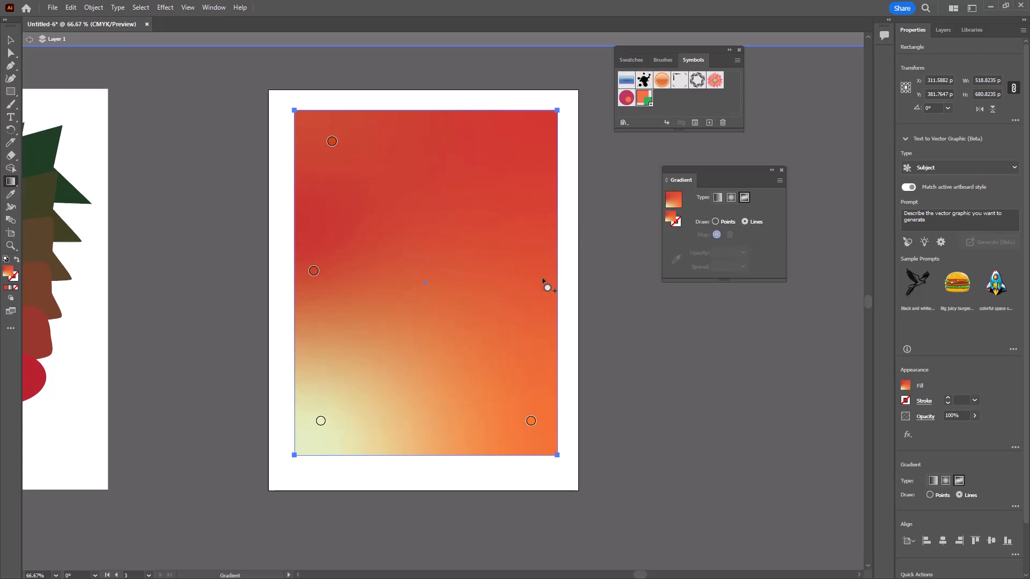
pyautogui.moveTo(543, 280); pyautogui.dragTo(534, 134)
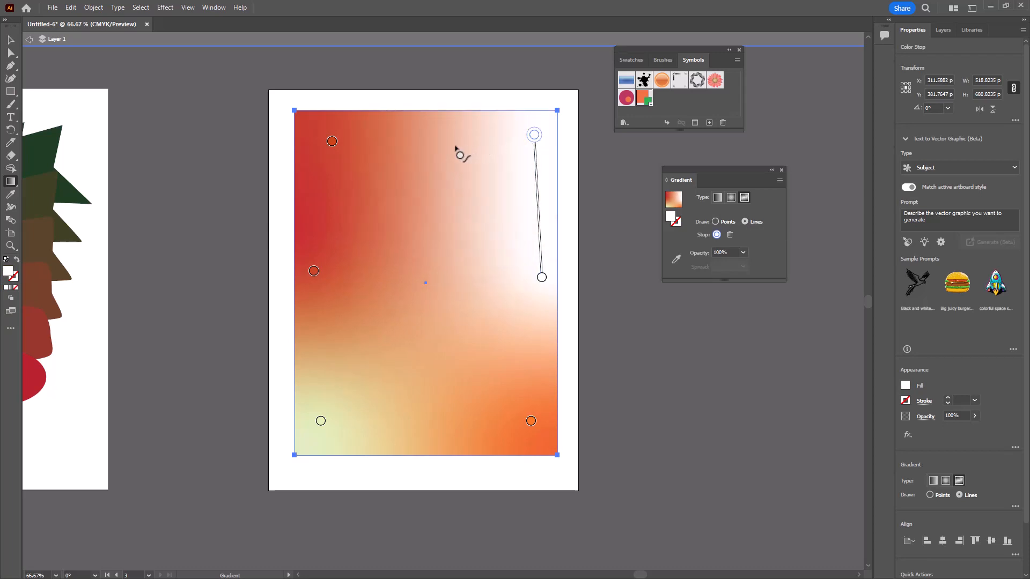
pyautogui.click(431, 178)
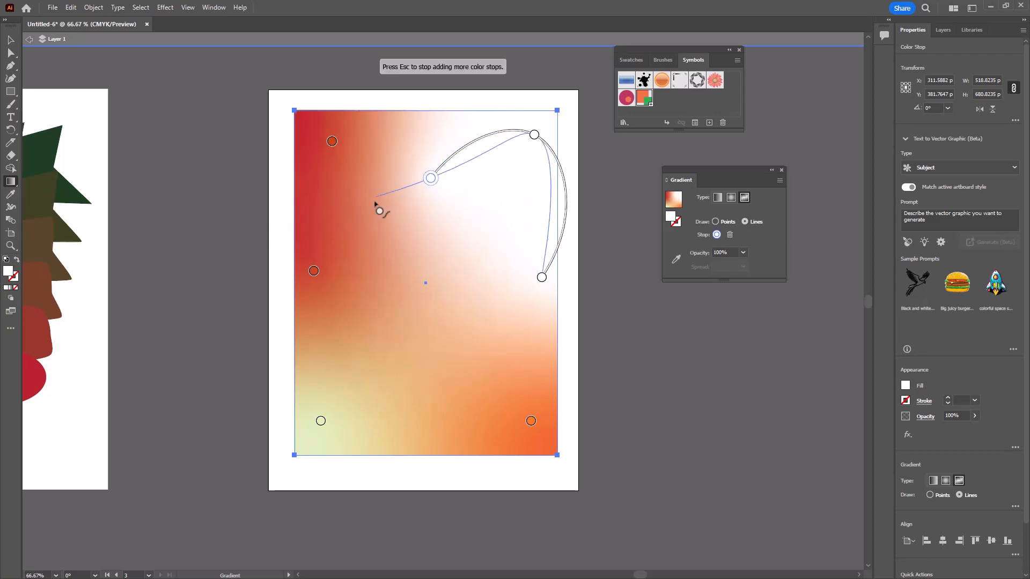
pyautogui.click(495, 206)
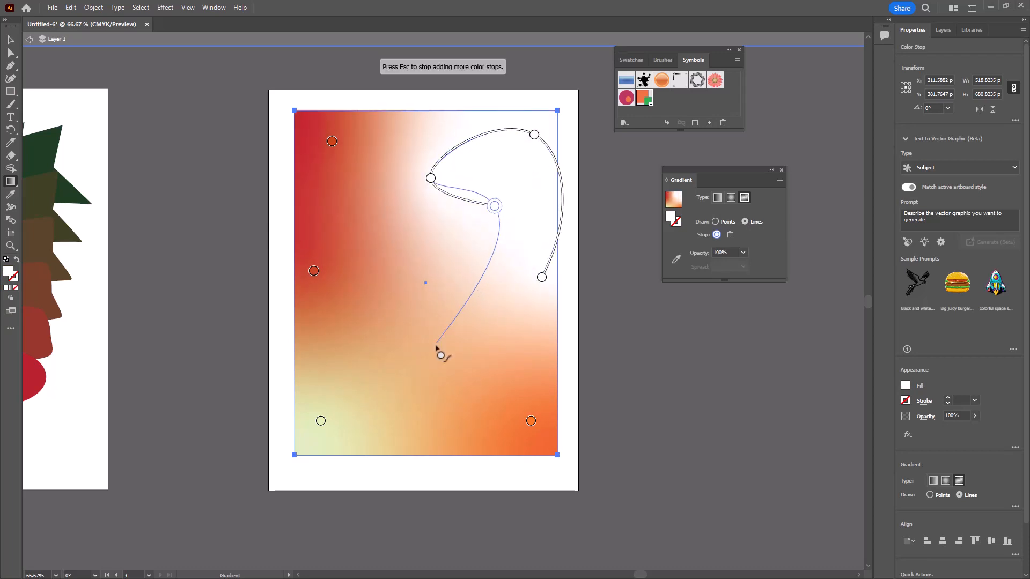
pyautogui.click(349, 398)
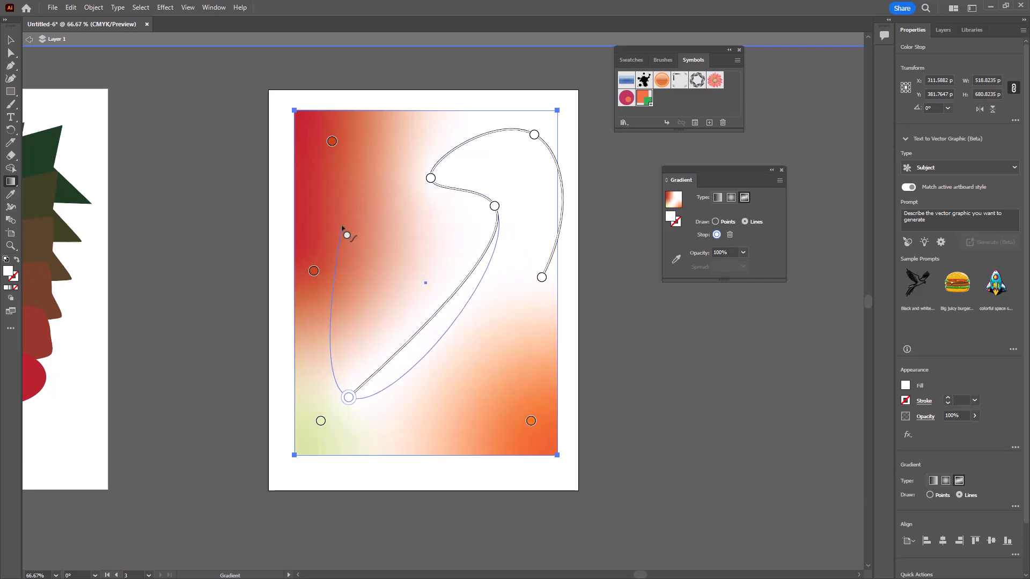
pyautogui.click(332, 209)
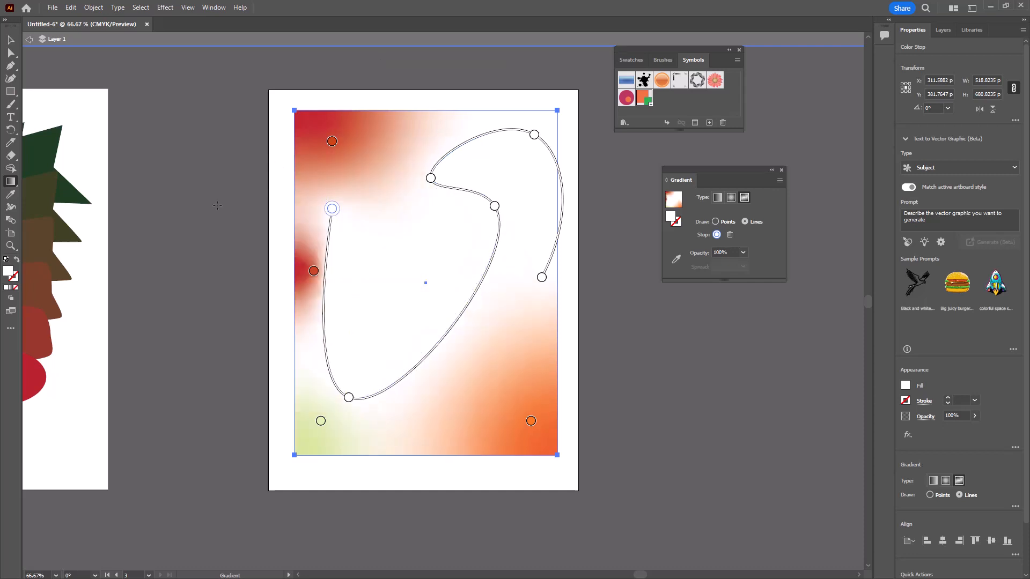
pyautogui.click(10, 40)
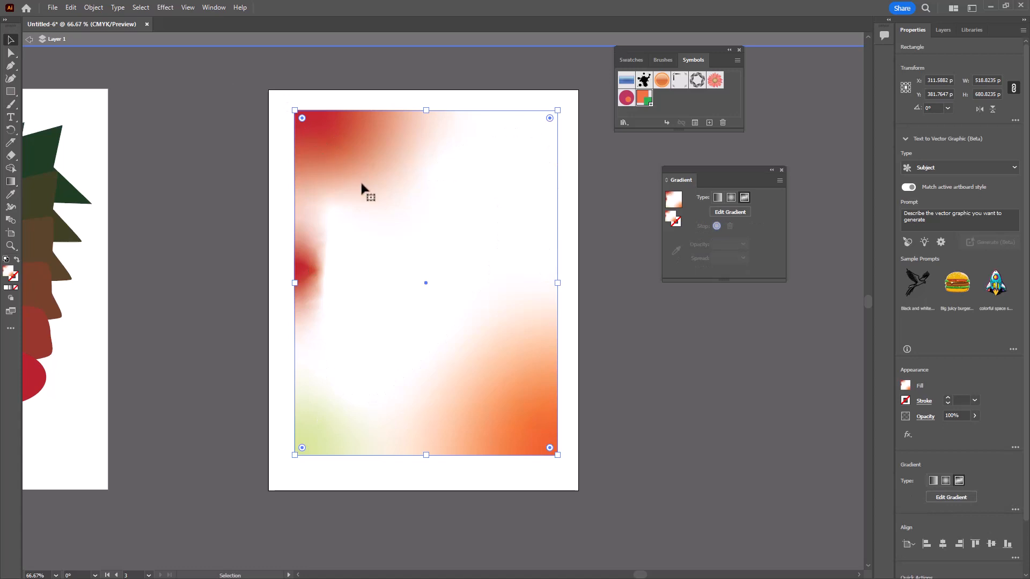
# Step: Reopen the rectangle's gradient for editing and delete the four standalone color stops that are not on the line
pyautogui.click(733, 212)
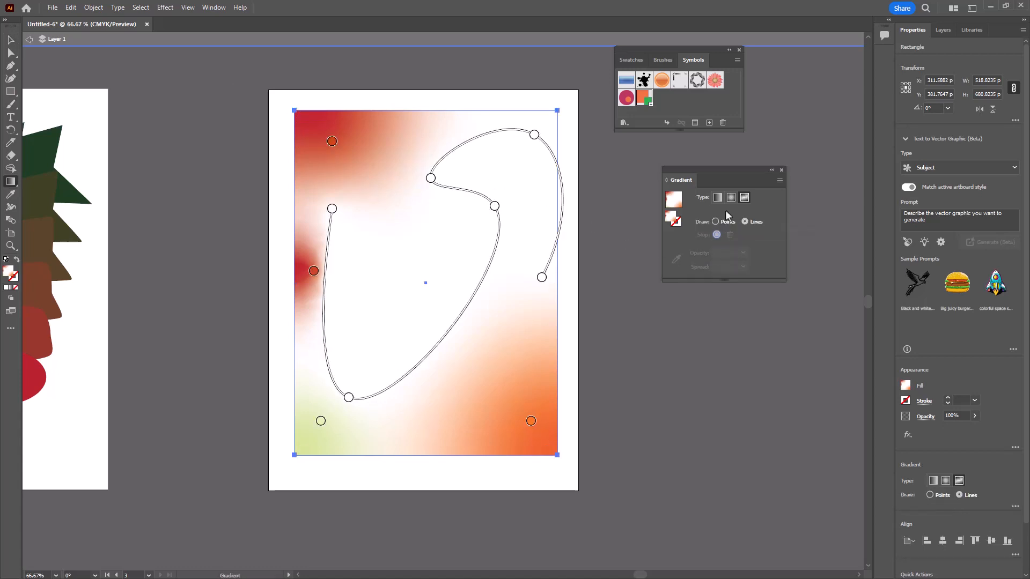
pyautogui.click(332, 142)
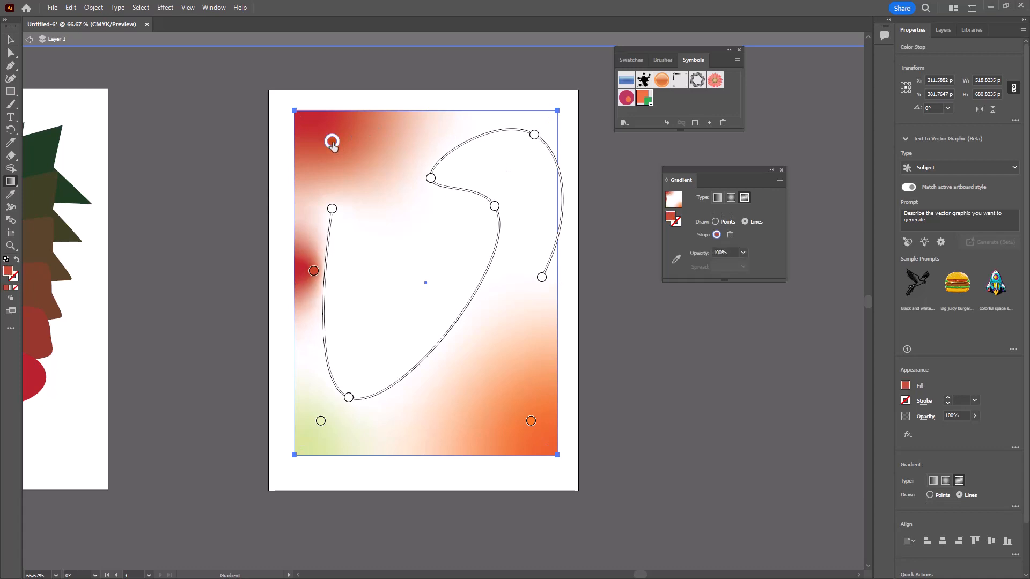
pyautogui.press('Delete')
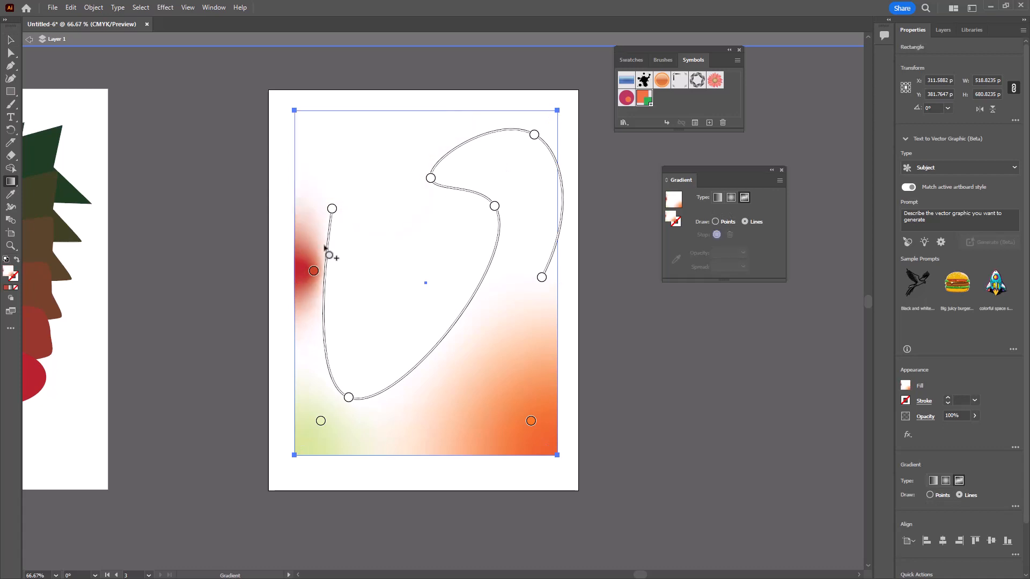
pyautogui.click(313, 271)
pyautogui.press('Delete')
pyautogui.click(321, 421)
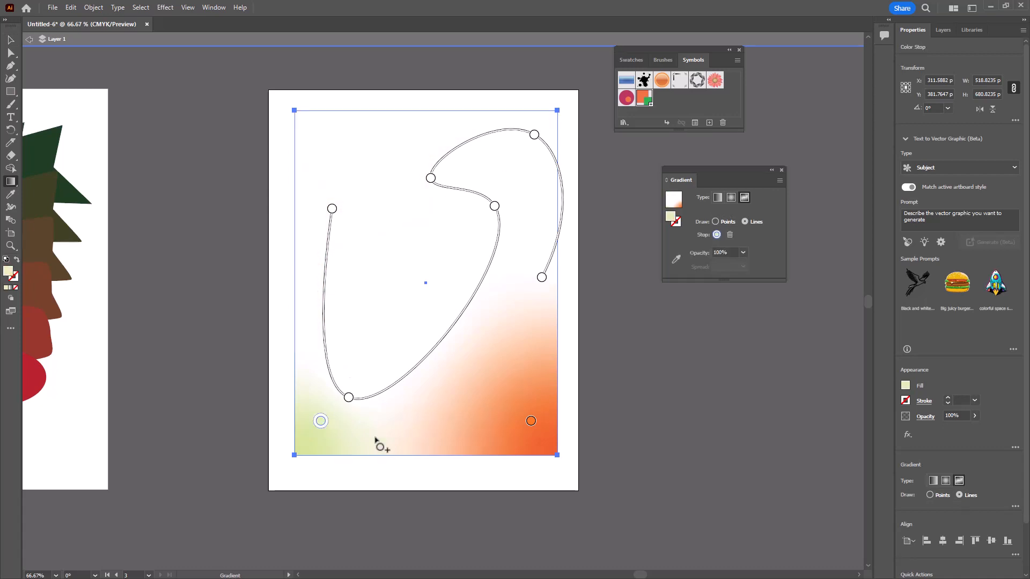
pyautogui.press('Delete')
pyautogui.click(531, 421)
pyautogui.press('Delete')
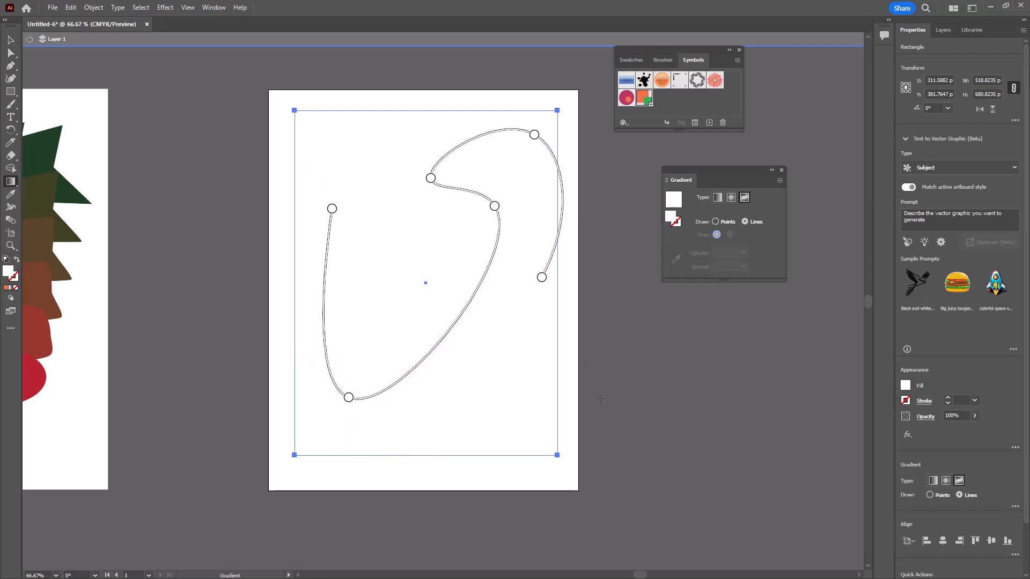
# Step: Reshape the gradient line by moving its upper-left bend stop further left and its middle stop down toward the lower right
pyautogui.click(430, 179)
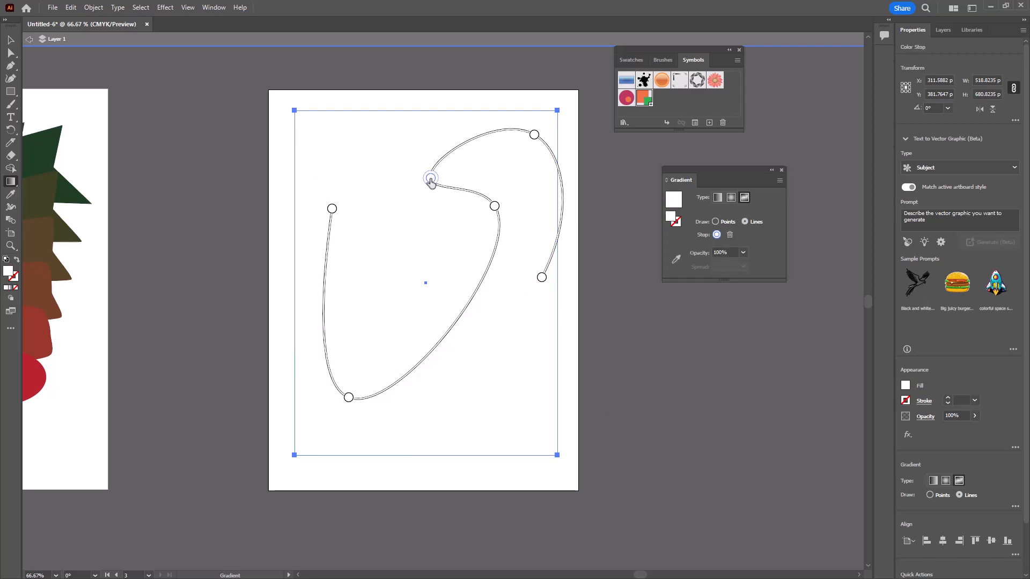
pyautogui.moveTo(430, 179); pyautogui.dragTo(385, 175)
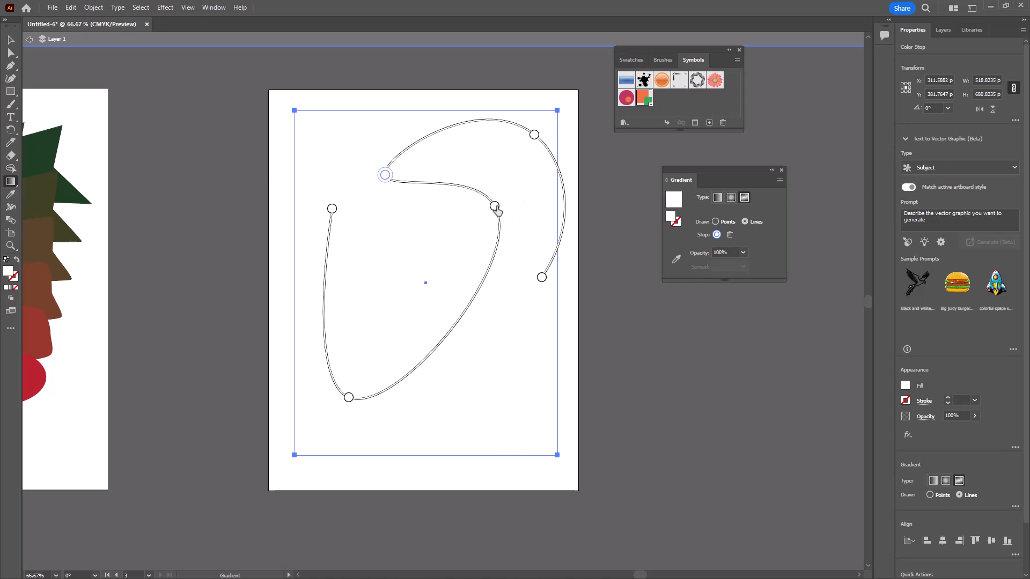
pyautogui.moveTo(495, 206); pyautogui.dragTo(474, 321)
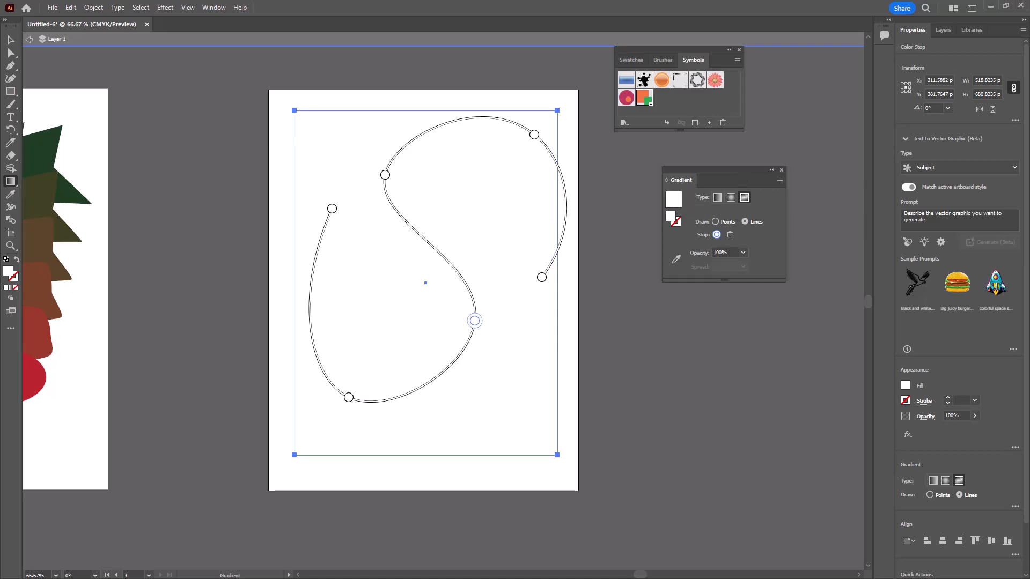
# Step: Recolor three line stops: the lower-right bend light blue with C 81%, the upper-left bend dark green, and the upper-right stop dark maroon 3F111A
pyautogui.moveTo(129, 254); pyautogui.dragTo(721, 303)
pyautogui.click(764, 332)
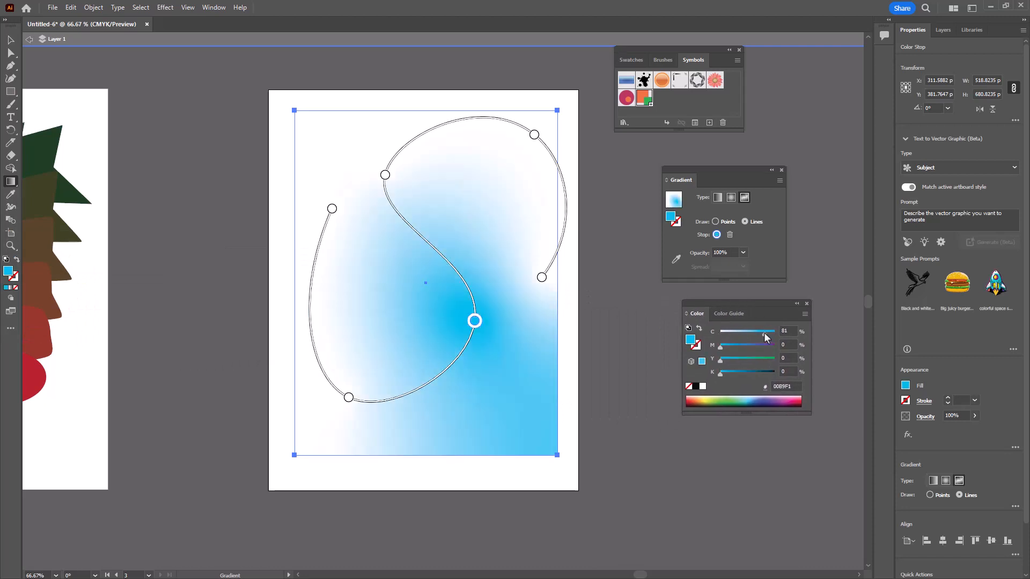
pyautogui.click(386, 175)
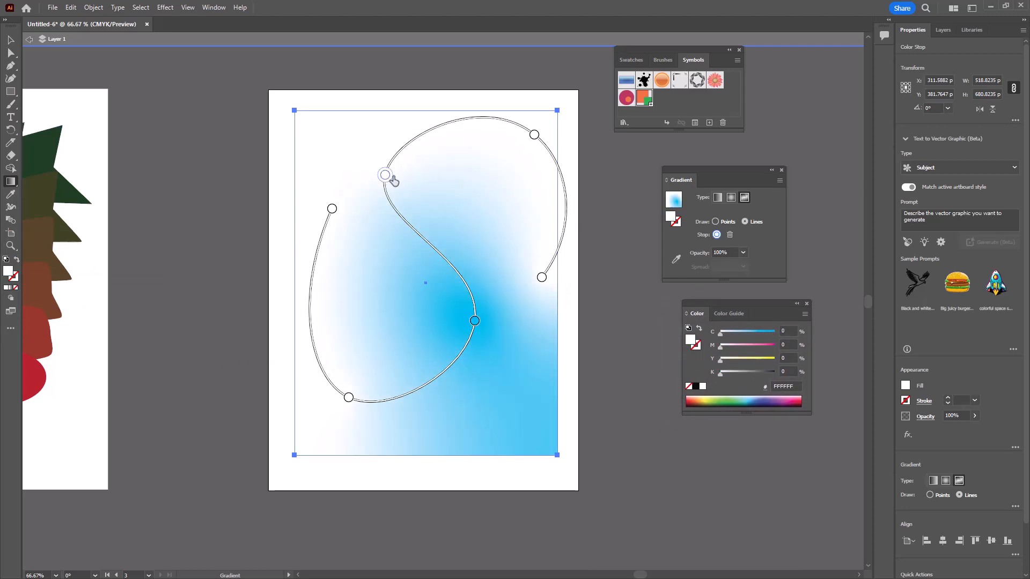
pyautogui.click(734, 398)
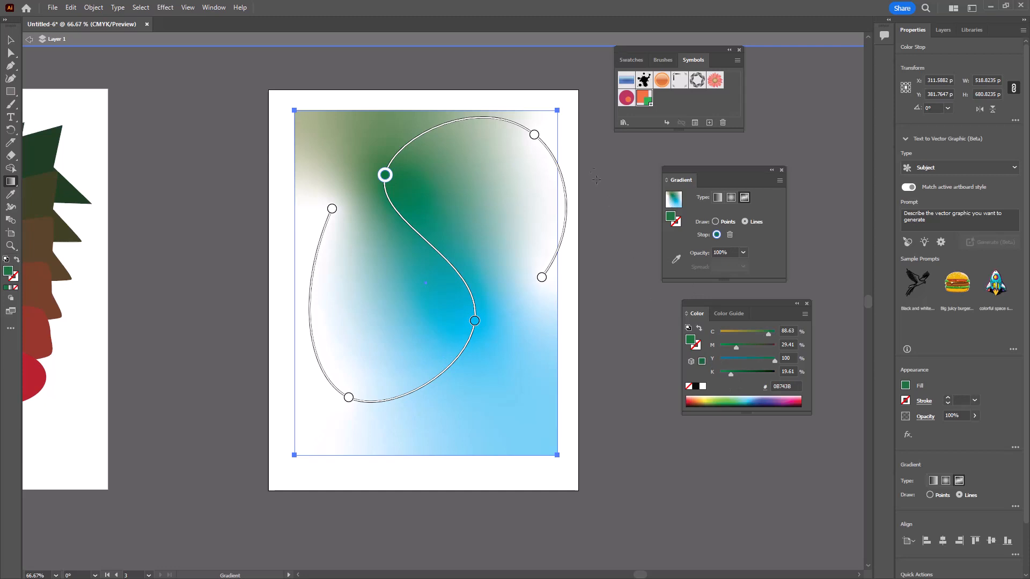
pyautogui.click(534, 135)
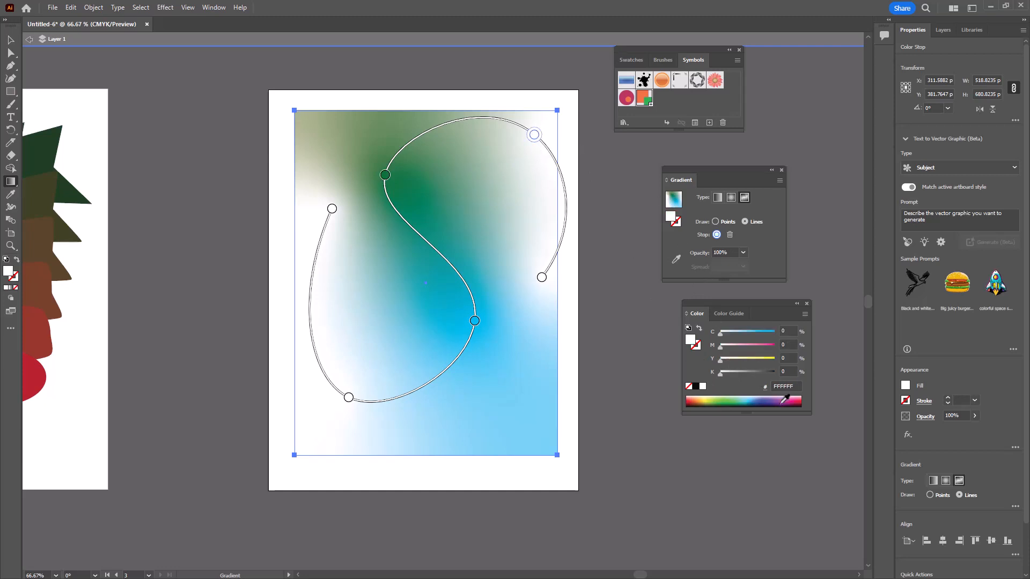
pyautogui.click(800, 402)
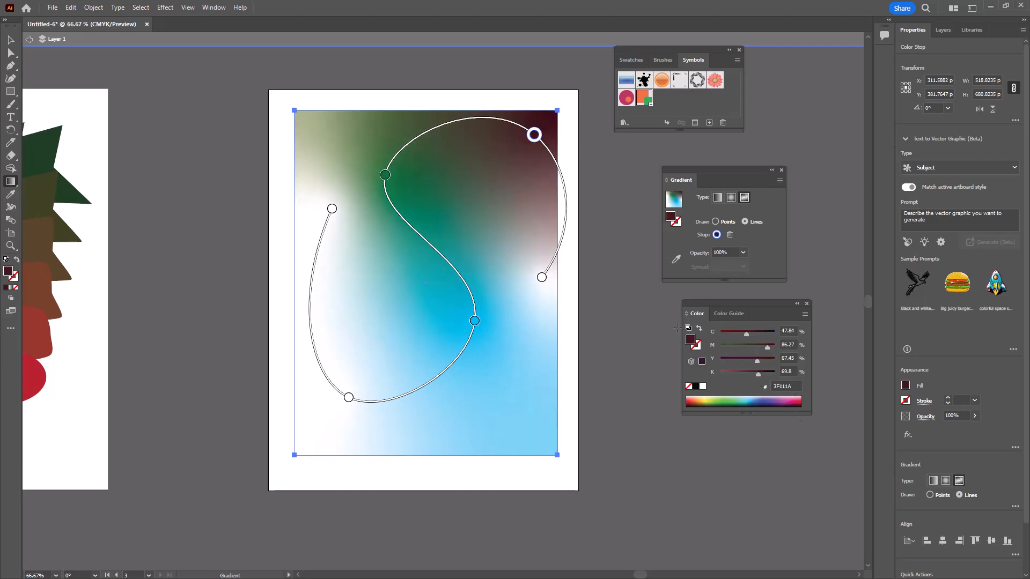
# Step: Recolor the gradient line's right end stop blue 374DA1 and move it down near the rectangle's bottom edge
pyautogui.click(542, 278)
pyautogui.click(762, 399)
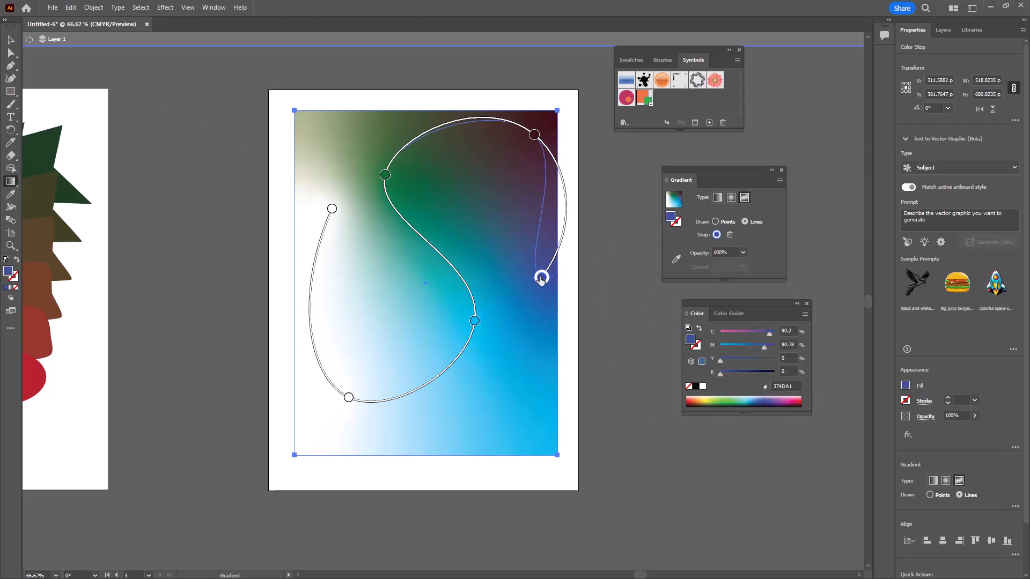
pyautogui.moveTo(541, 277); pyautogui.dragTo(469, 425)
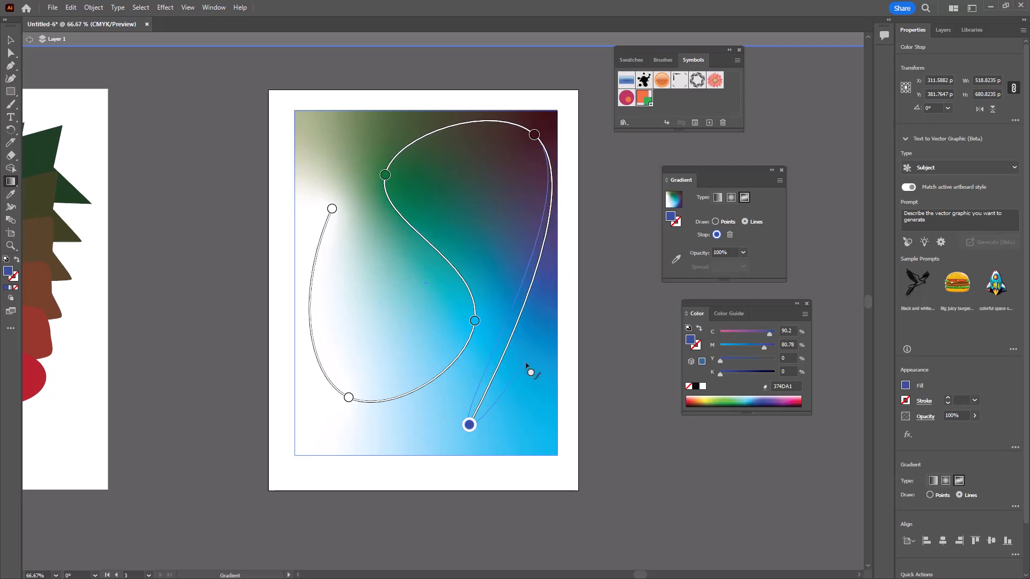
# Step: Add a stop between the maroon and blue stops, and reshape the line by shifting the light blue stop left and the white end stop toward the upper-left corner
pyautogui.click(526, 296)
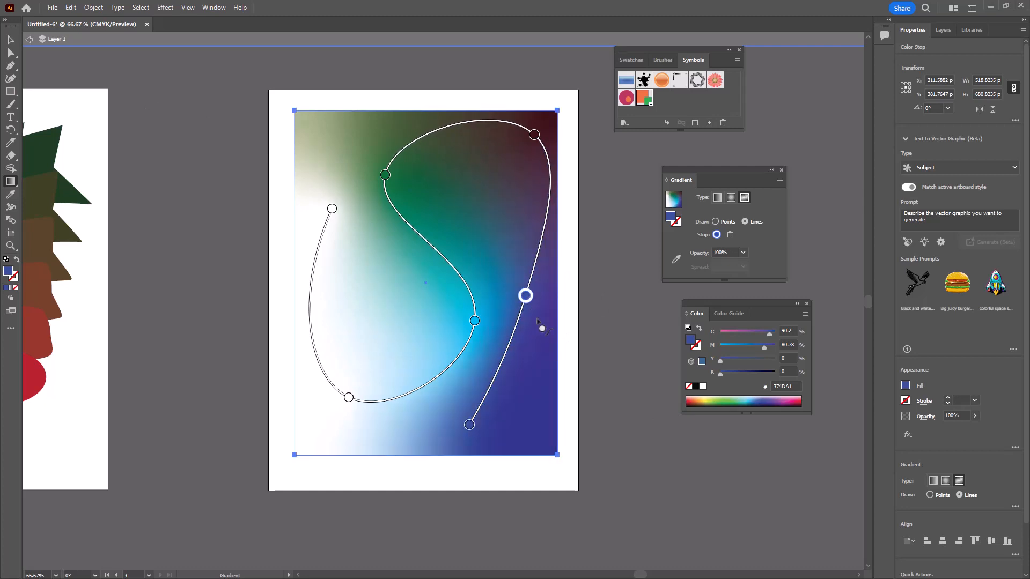
pyautogui.moveTo(524, 296); pyautogui.dragTo(412, 323)
pyautogui.moveTo(332, 210); pyautogui.dragTo(314, 149)
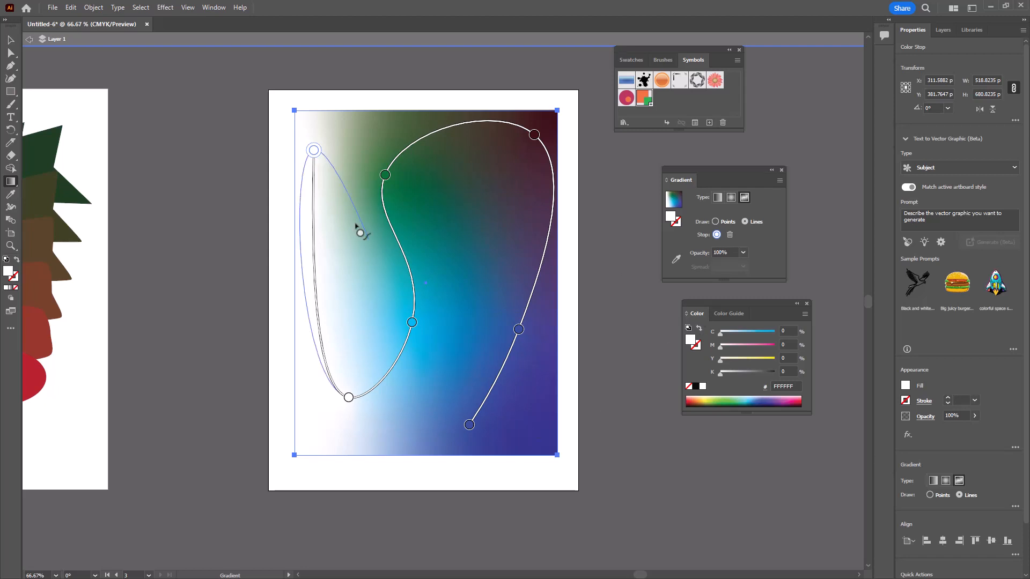
# Step: Leave gradient editing and reposition the Gradient panel just beneath the Symbols panel
pyautogui.press('v')
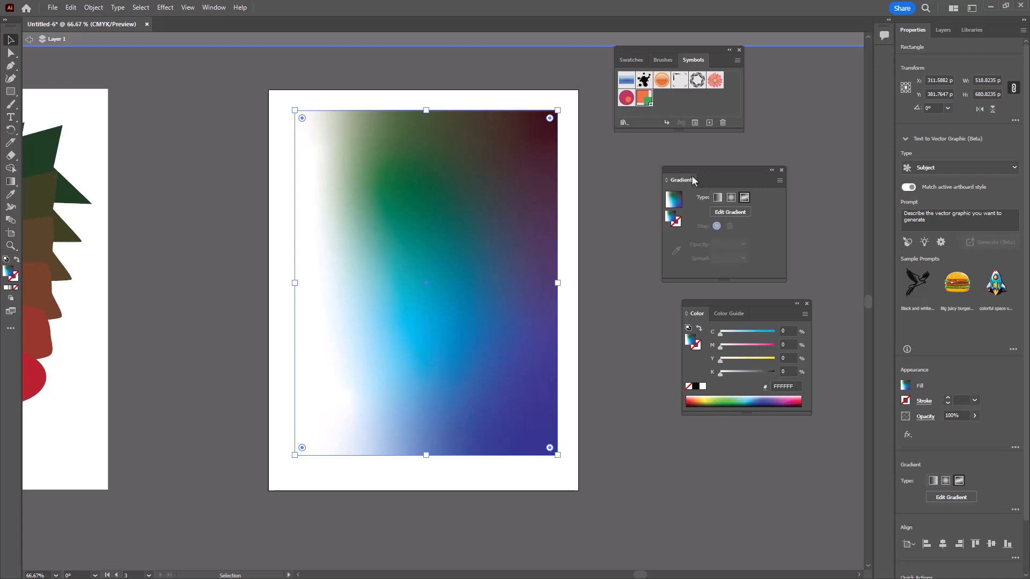
pyautogui.moveTo(693, 168); pyautogui.dragTo(653, 150)
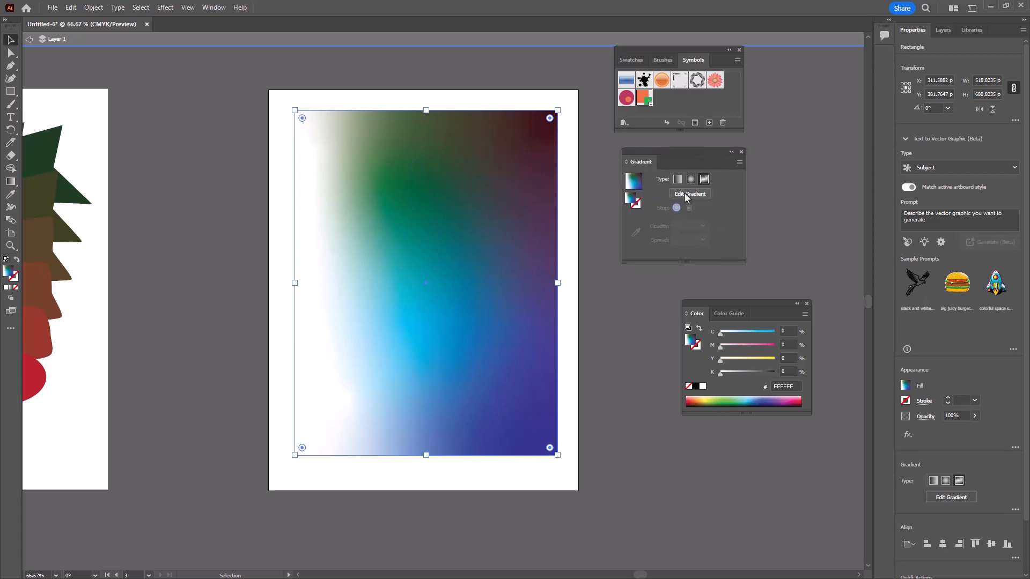